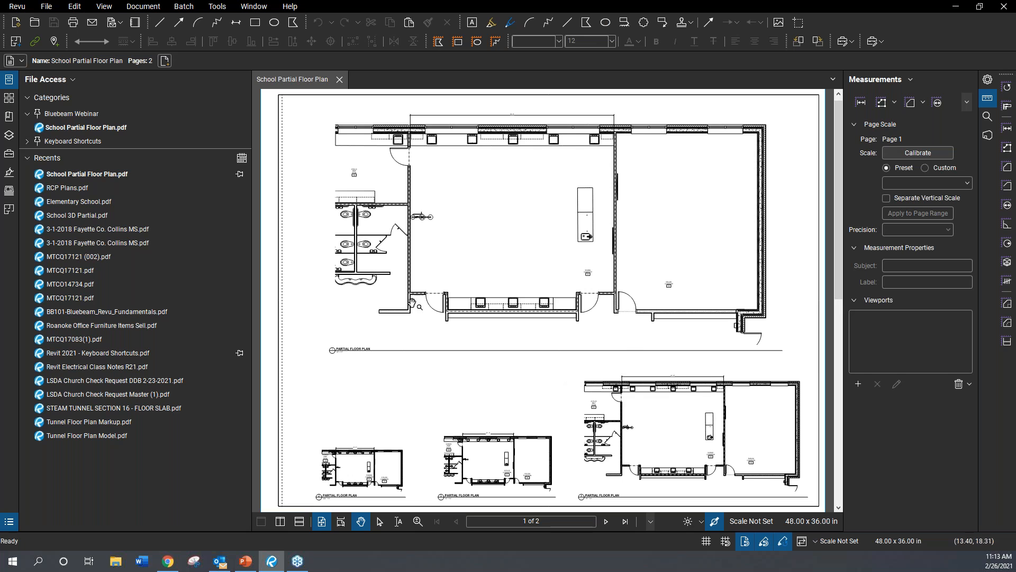
- Show the page thumbnails and display each page's scale beneath its label
left_click(8, 98)
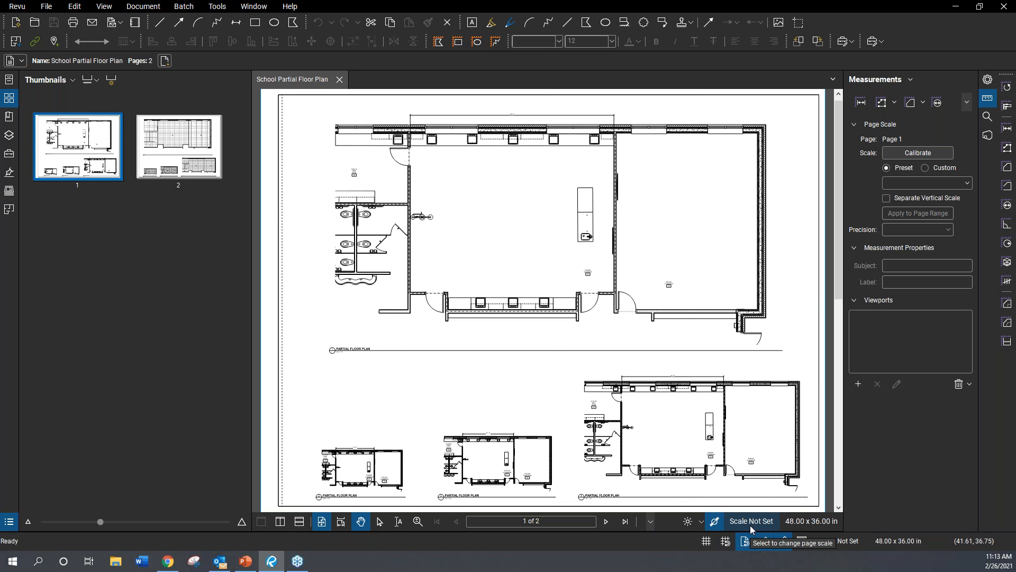
left_click(97, 82)
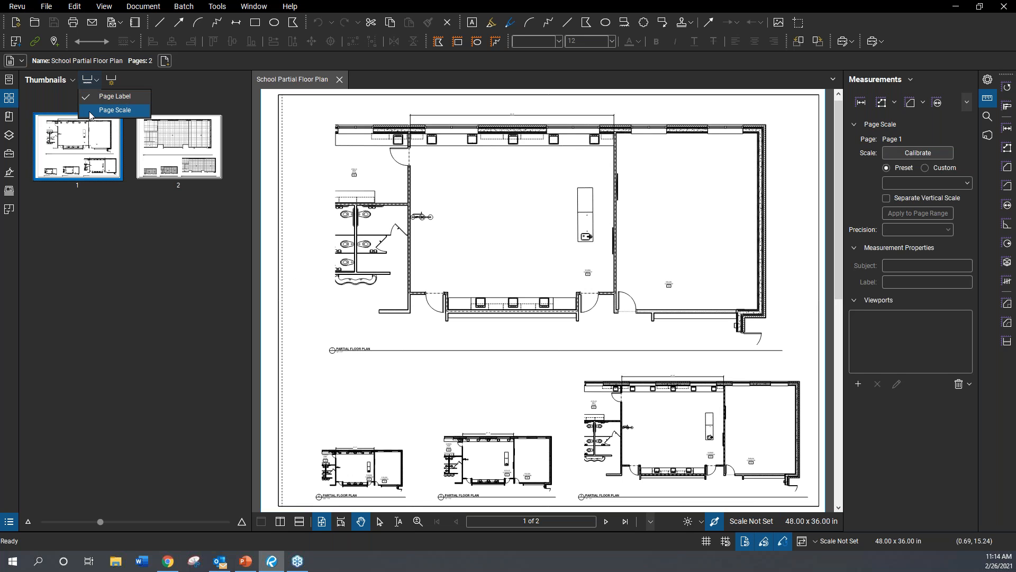
left_click(112, 111)
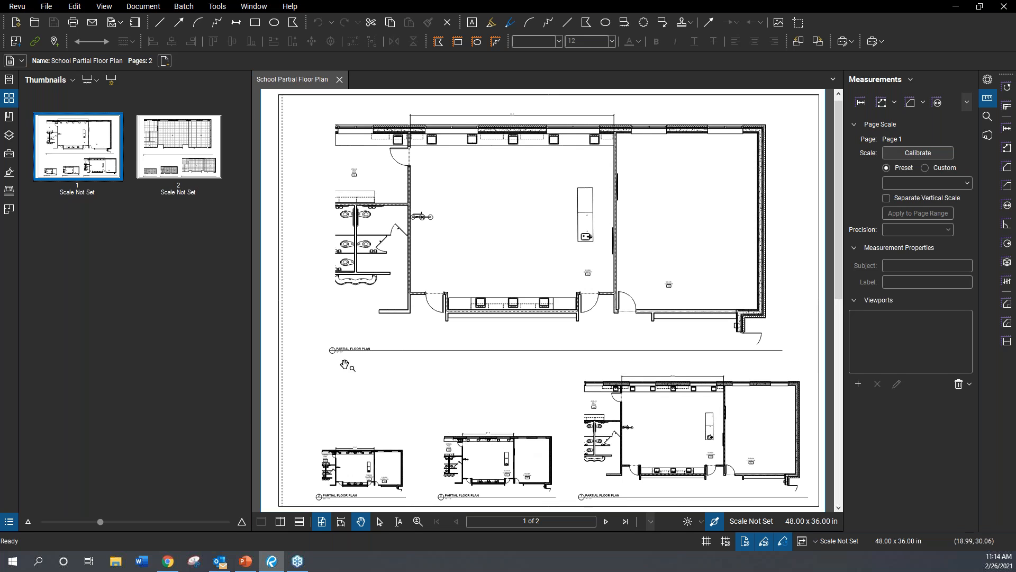
- Open the Tool Chest, then calibrate page 1 along the science classroom's dimension line in plan 3, entering 34'8" as the distance
left_click(9, 154)
scroll(488, 429, "down", 2)
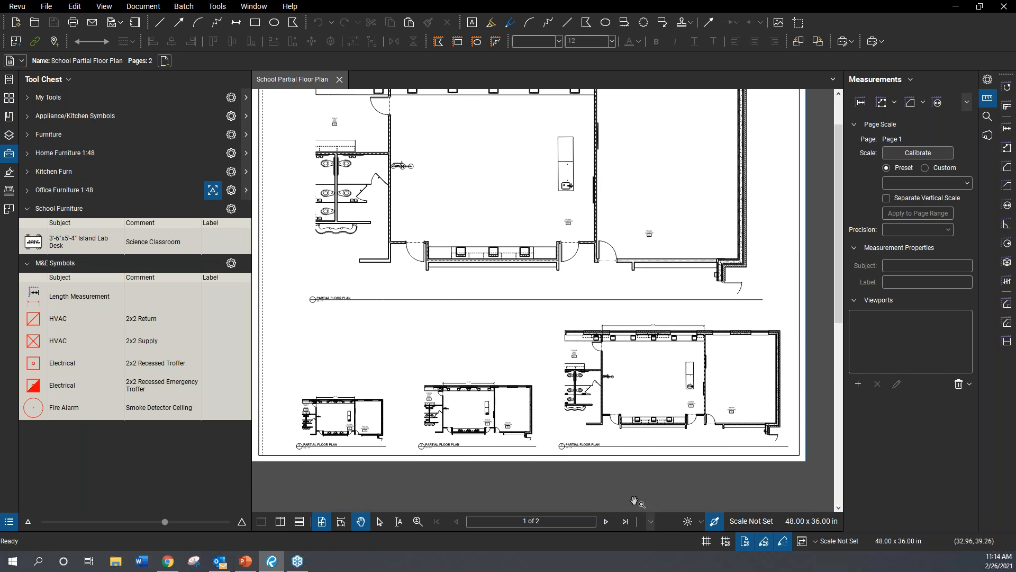
left_click(751, 522)
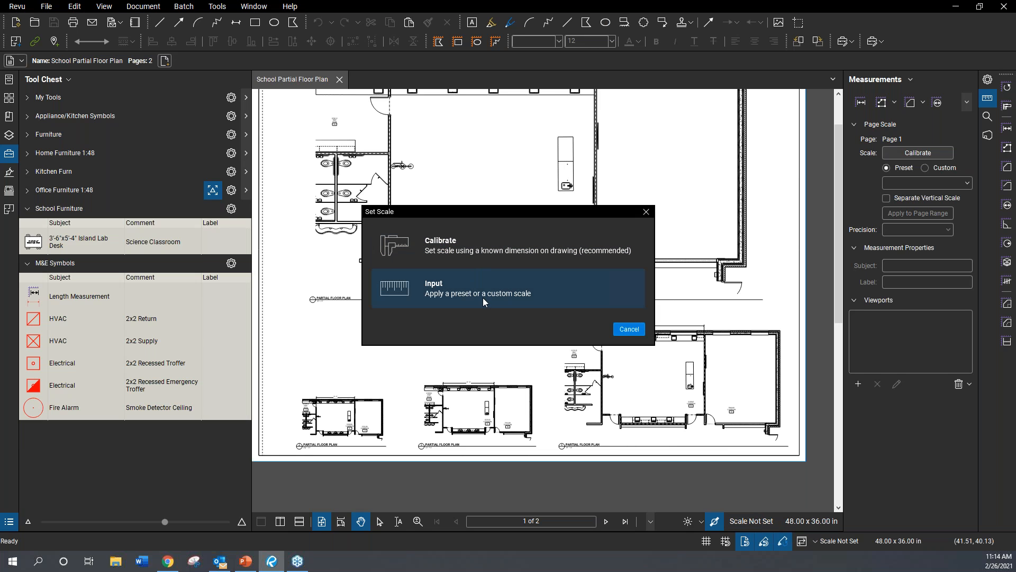
left_click(443, 245)
left_click(594, 312)
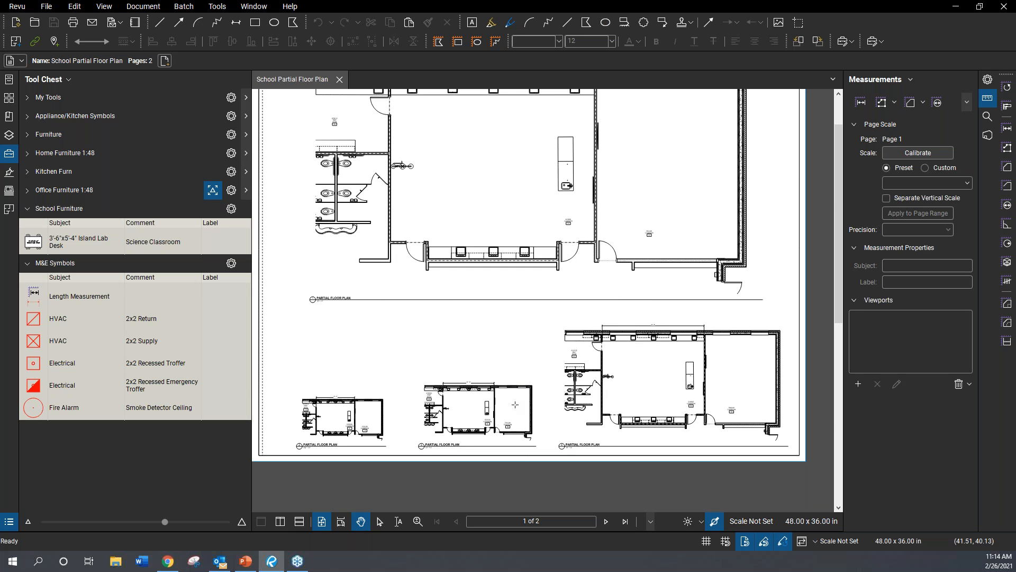
scroll(485, 398, "up", 3)
left_click_drag(485, 397, 475, 333)
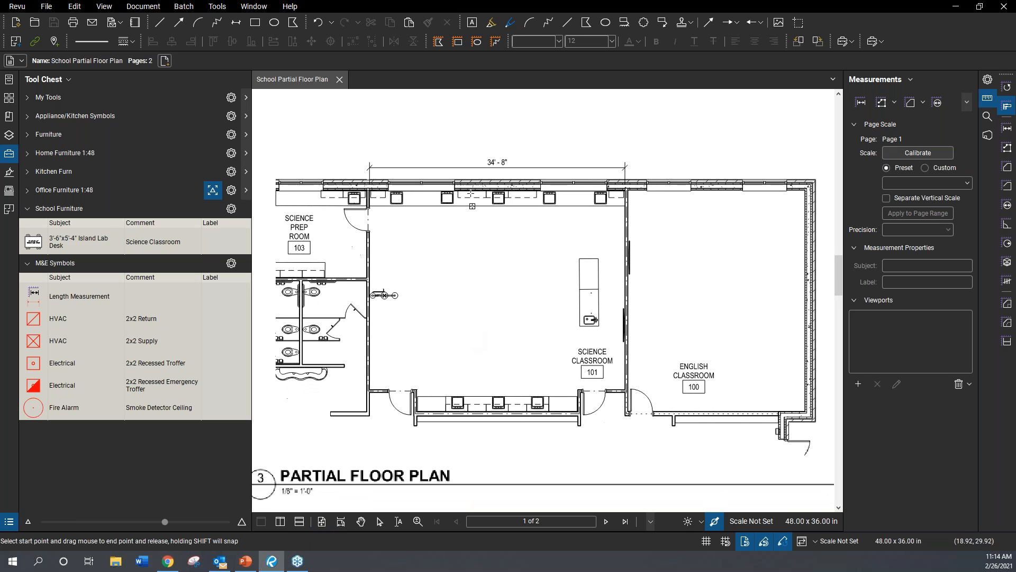
left_click_drag(369, 162, 626, 162)
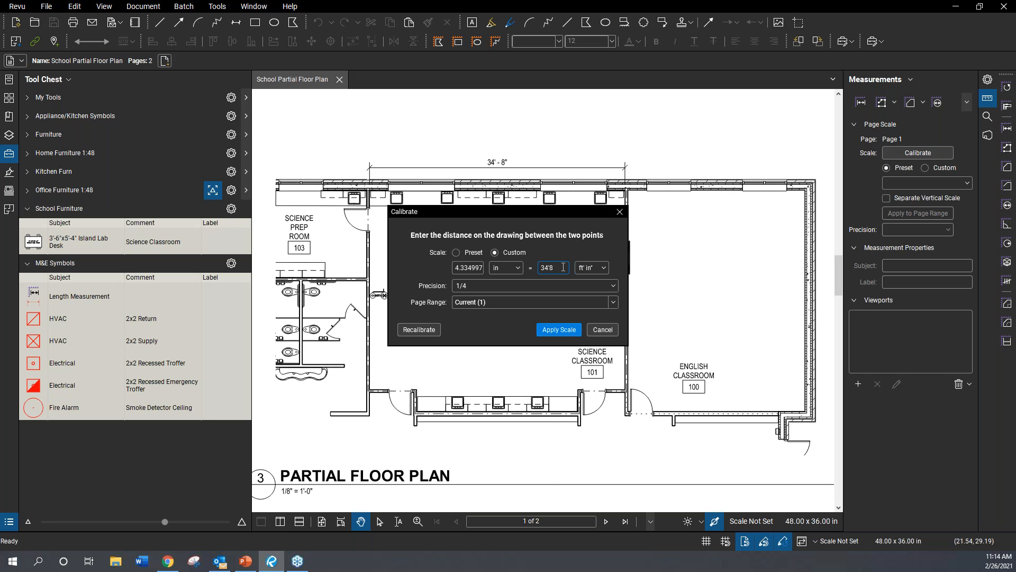
key("Return")
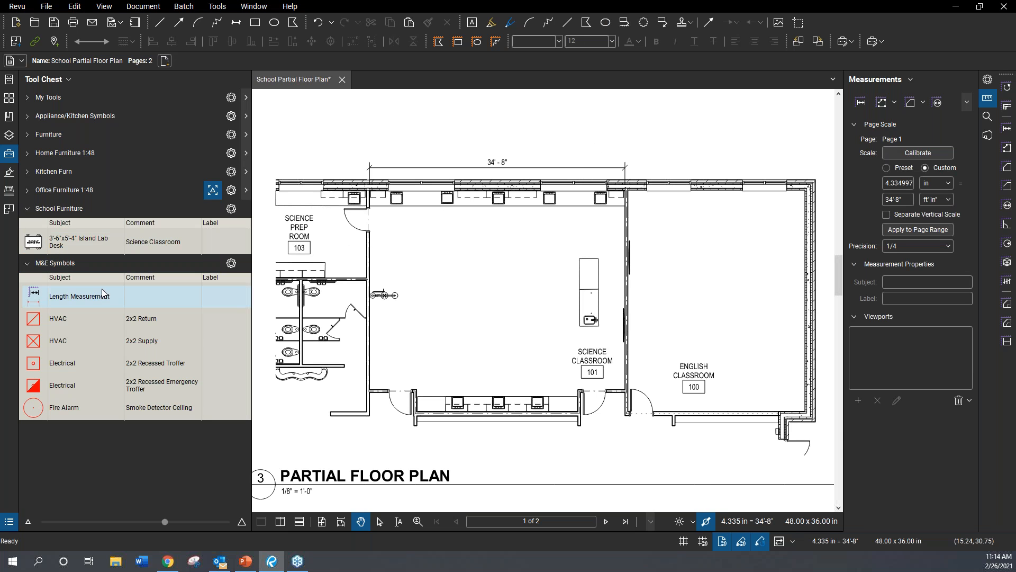
- Place a Length Measurement from the M&E Symbols set along the science classroom's overall dimension line in plan 3
left_click(64, 295)
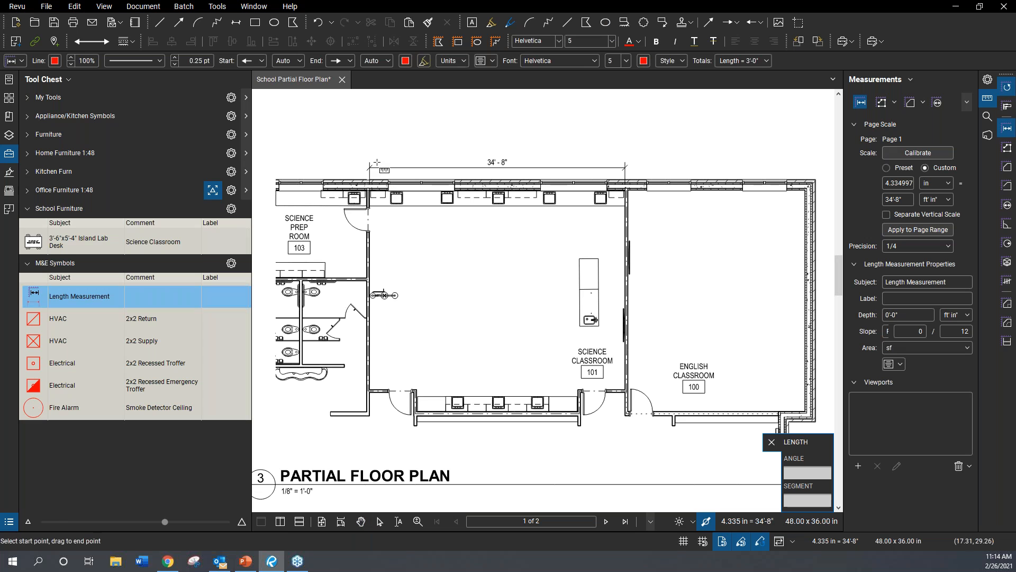
left_click_drag(370, 163, 625, 162)
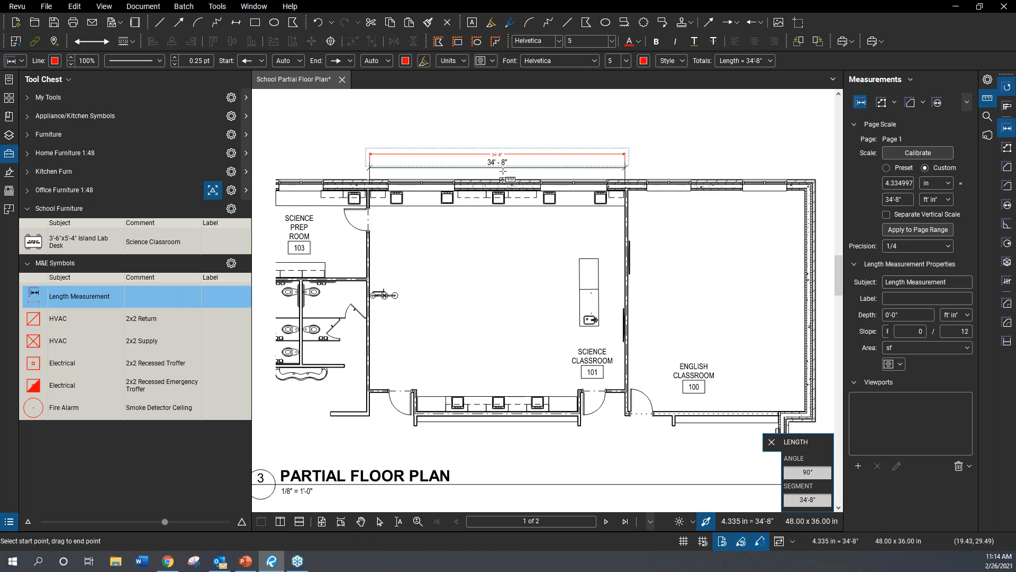
scroll(506, 174, "up", 3)
scroll(472, 178, "down", 4)
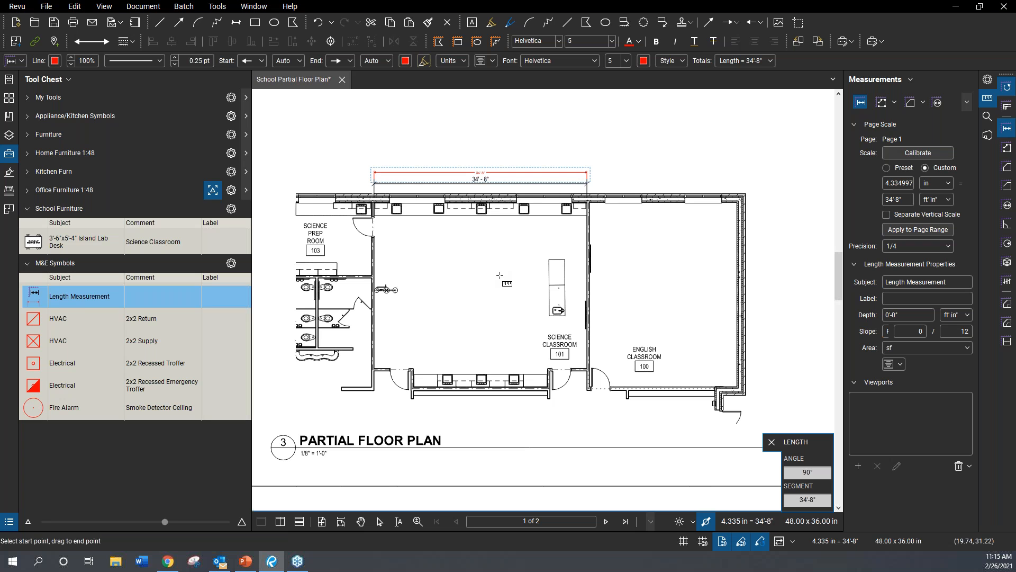
key("Escape")
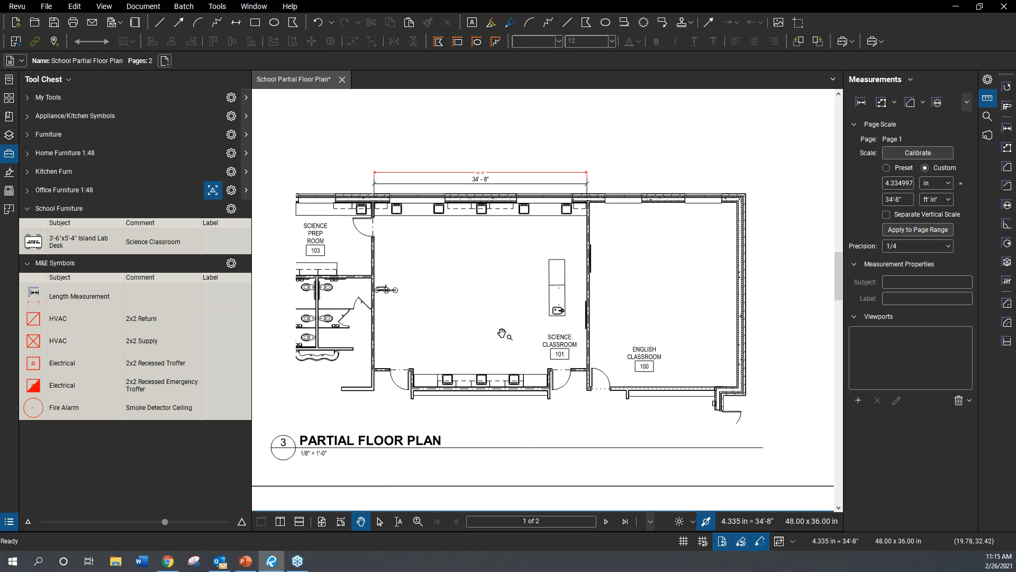
- Place a Length Measurement across the opening of the door beside the Science Classroom 101 label in plan 3
scroll(502, 333, "up", 1)
left_click_drag(425, 247, 442, 260)
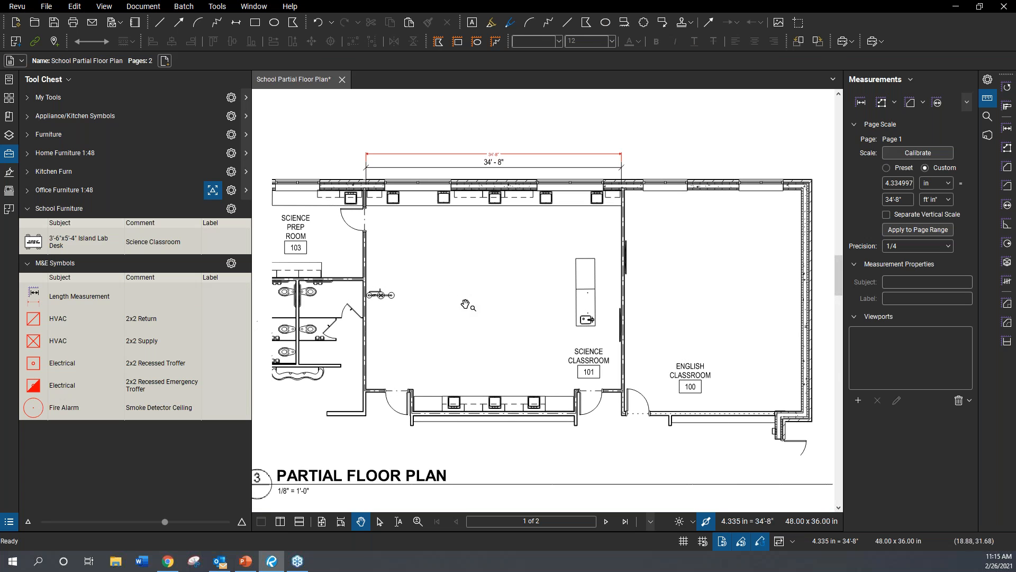
left_click_drag(478, 308, 506, 296)
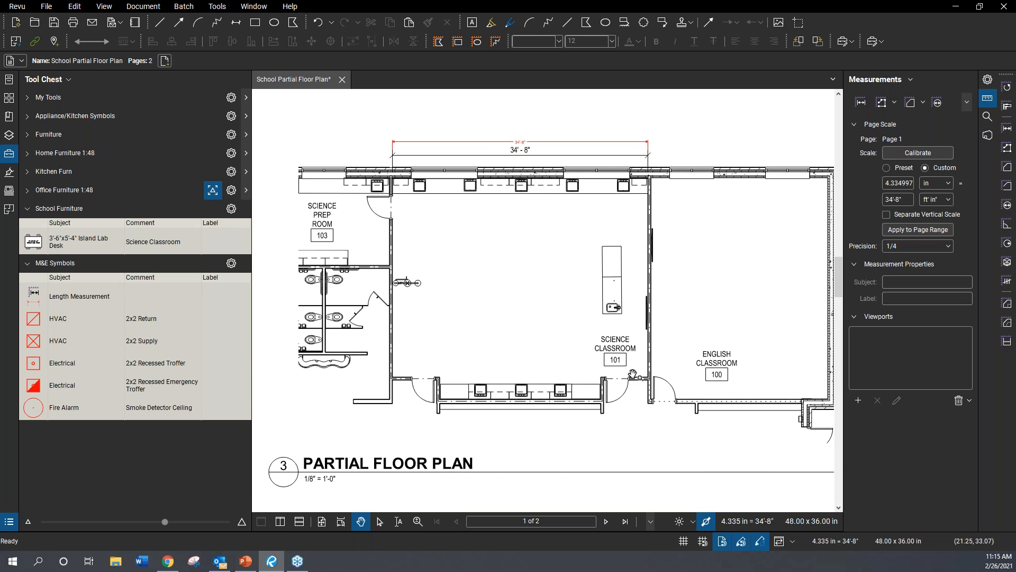
scroll(635, 376, "up", 3)
scroll(629, 400, "up", 6)
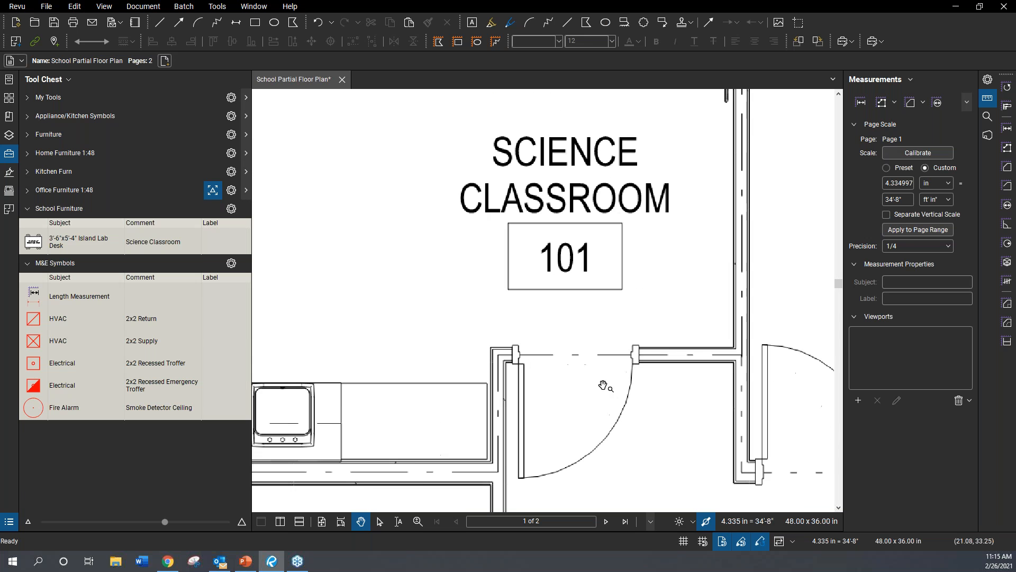
left_click_drag(602, 369, 587, 361)
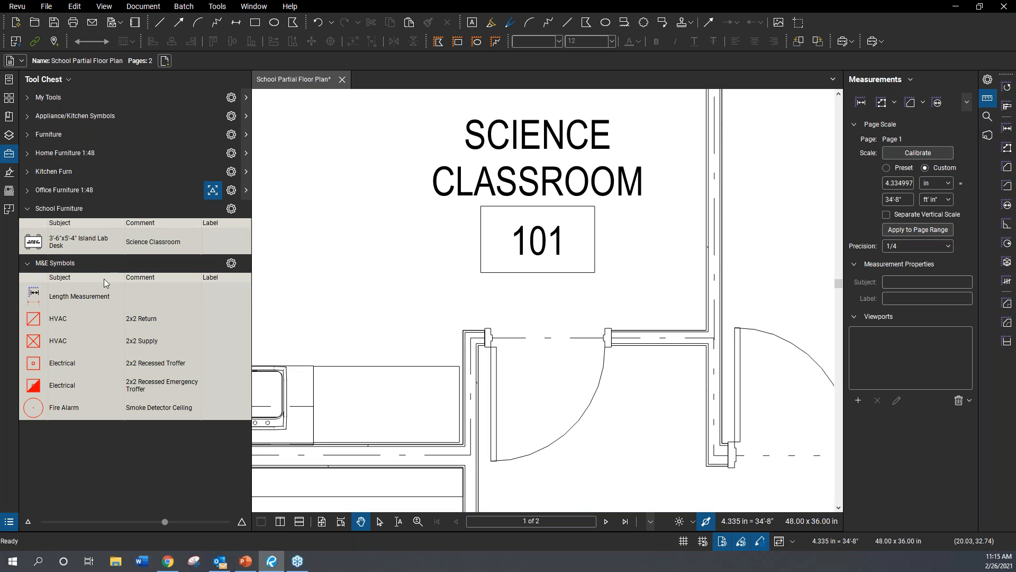
left_click(26, 292)
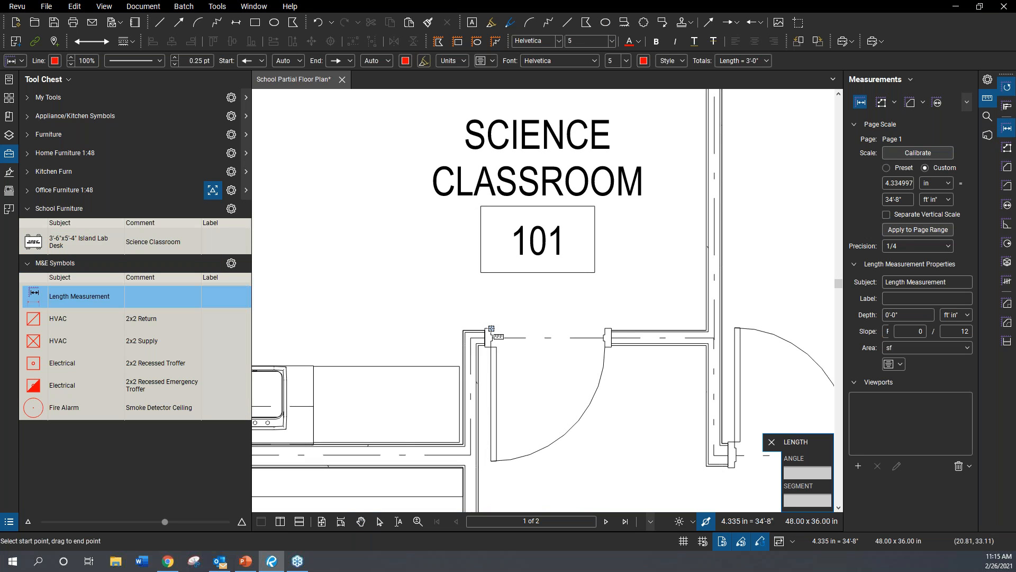
left_click_drag(492, 328, 604, 327)
scroll(481, 392, "down", 3)
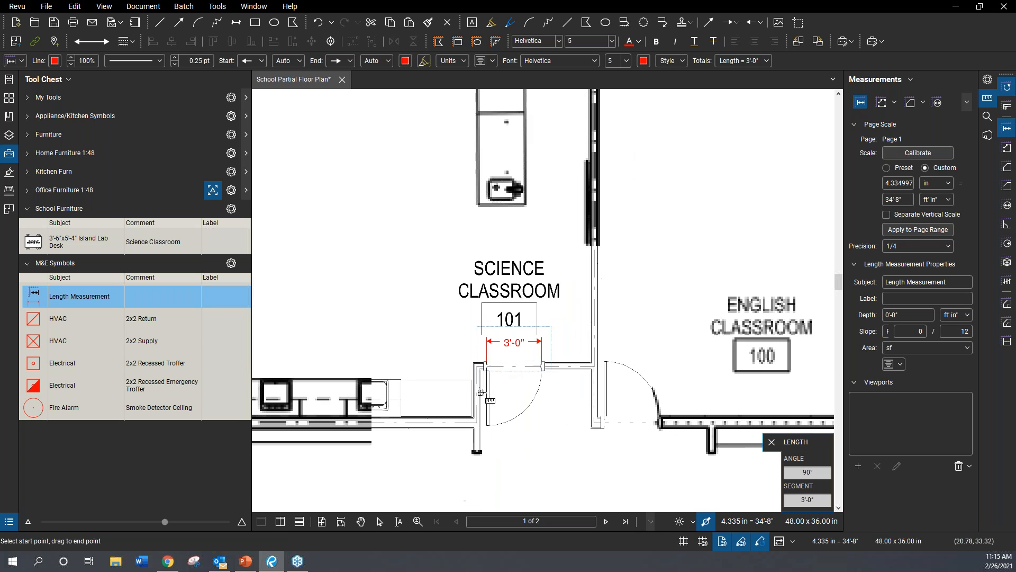
scroll(481, 392, "down", 3)
scroll(471, 328, "down", 1)
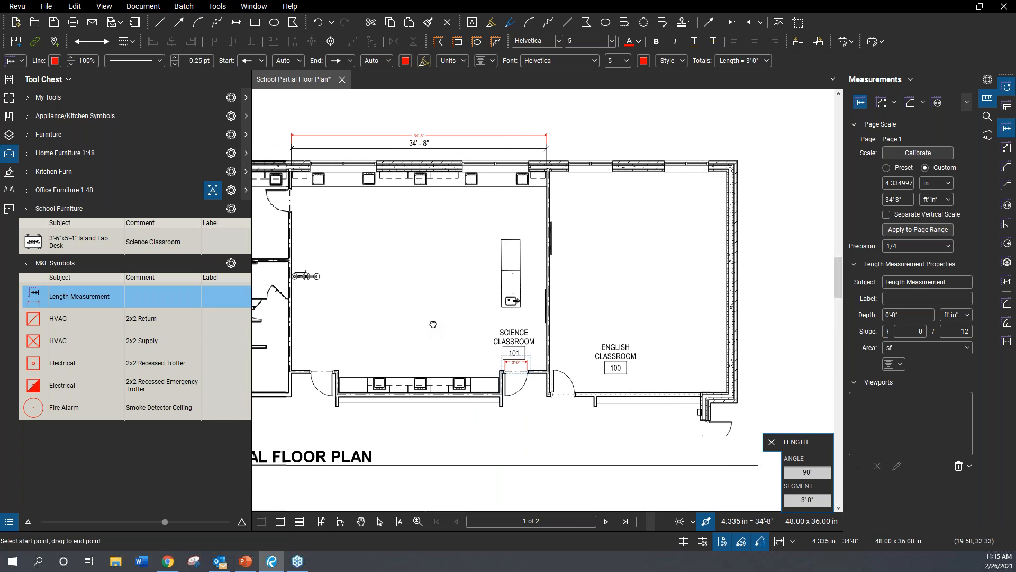
left_click_drag(433, 336, 457, 338)
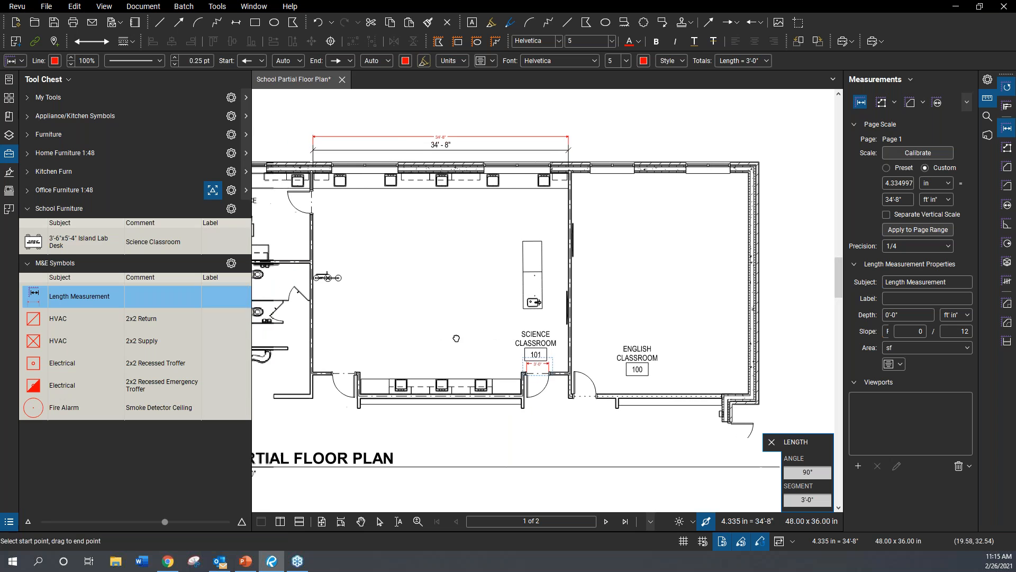
scroll(459, 328, "down", 1)
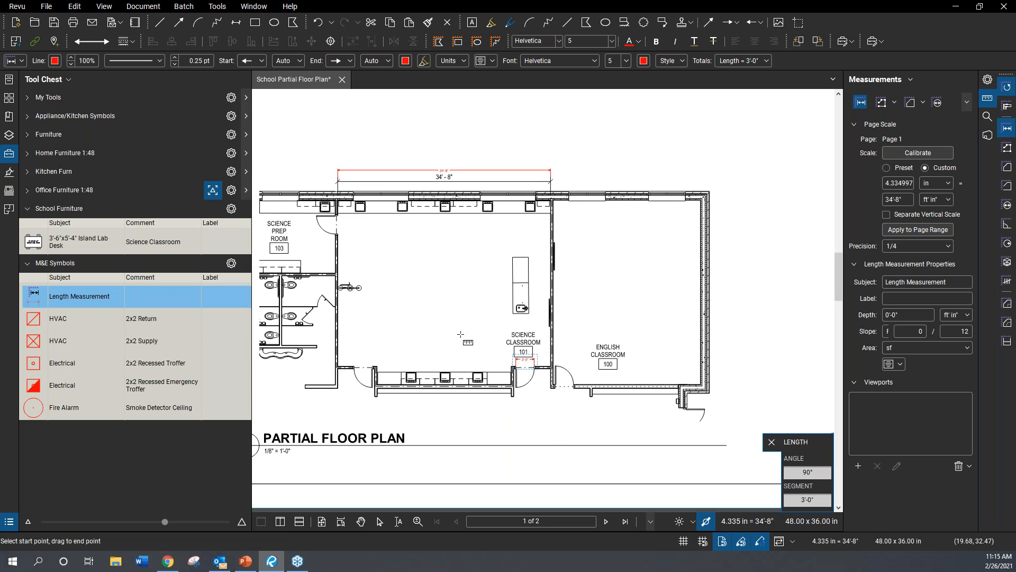
- Examine the scale note under plan 3 and compare it with the other partial floor plans on the sheet
scroll(461, 334, "down", 7)
left_click_drag(461, 294, 471, 347)
scroll(471, 346, "down", 1)
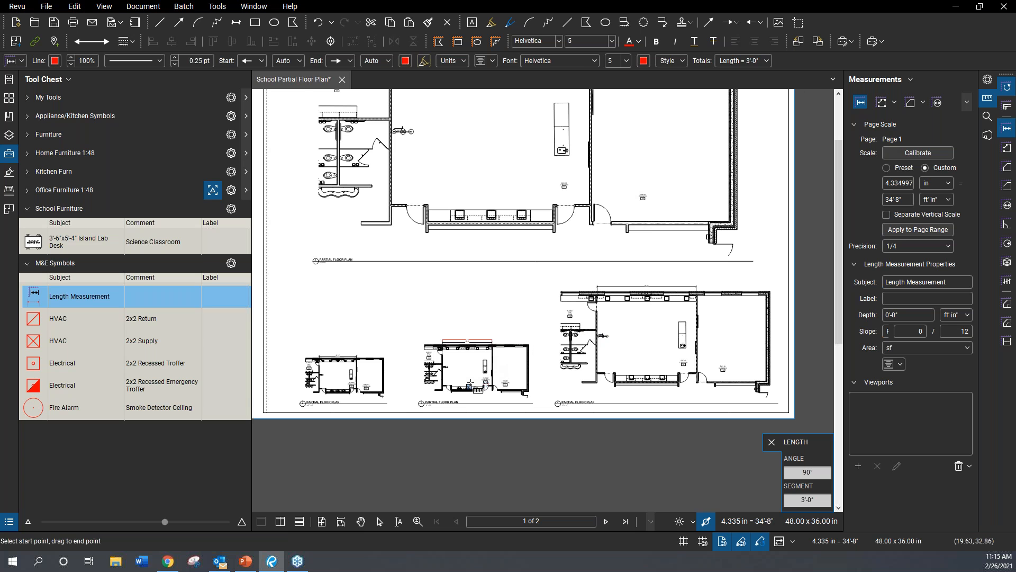
scroll(471, 382, "up", 3)
scroll(470, 382, "up", 2)
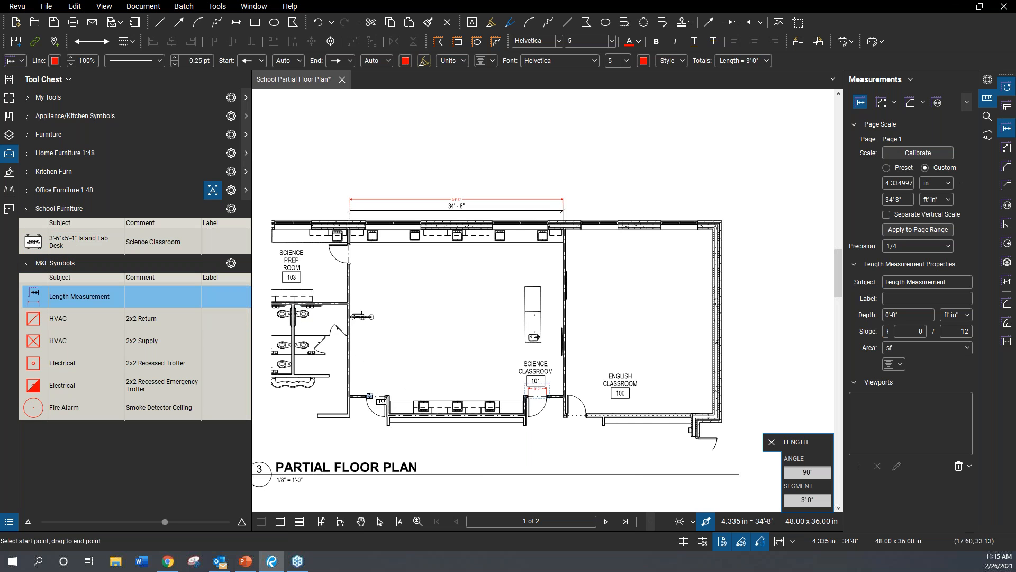
left_click_drag(303, 468, 378, 420)
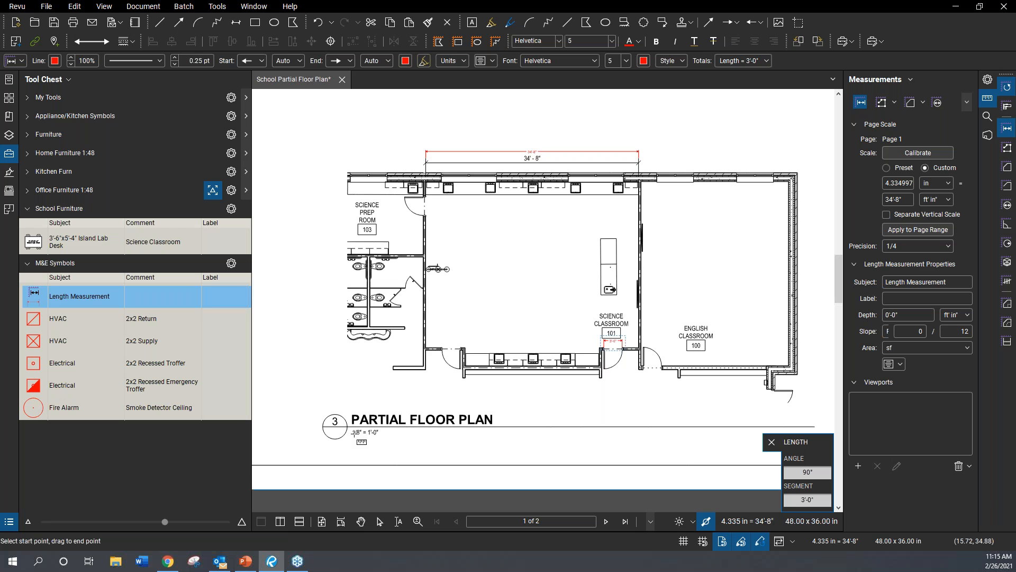
key("Escape")
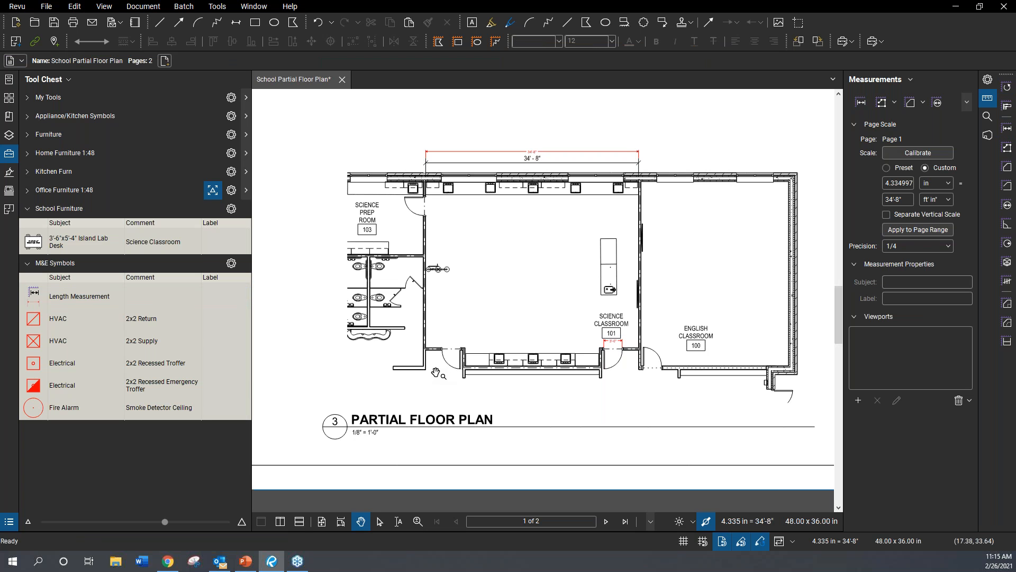
scroll(438, 372, "down", 2)
left_click_drag(482, 343, 417, 350)
scroll(417, 350, "down", 2)
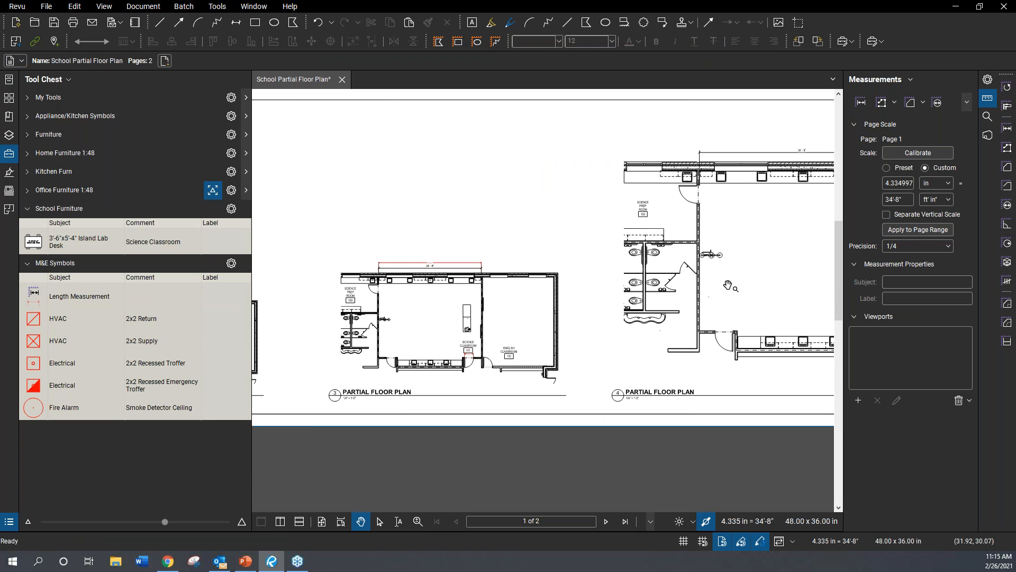
left_click_drag(721, 286, 517, 293)
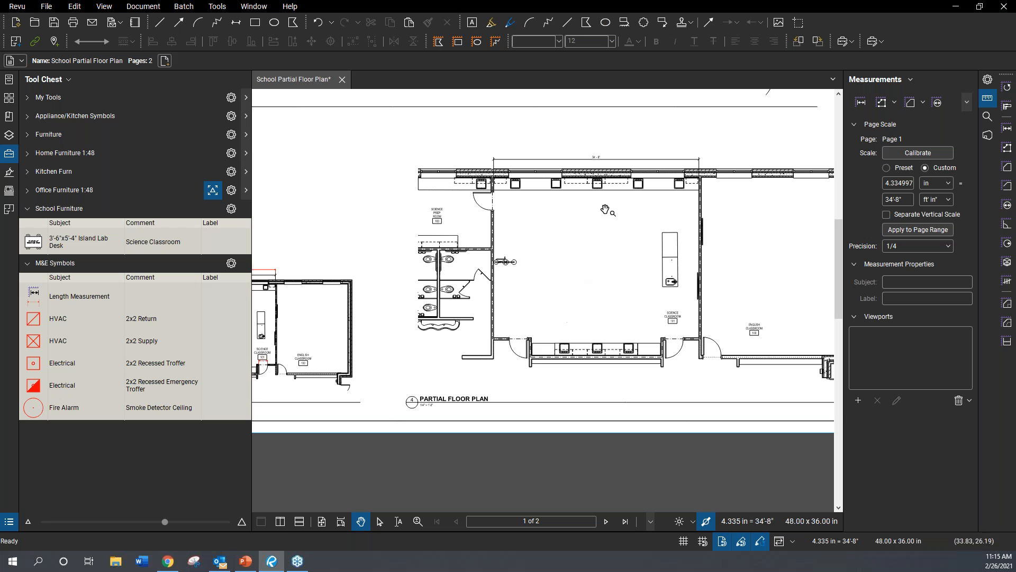
scroll(544, 309, "down", 2)
left_click_drag(463, 256, 542, 358)
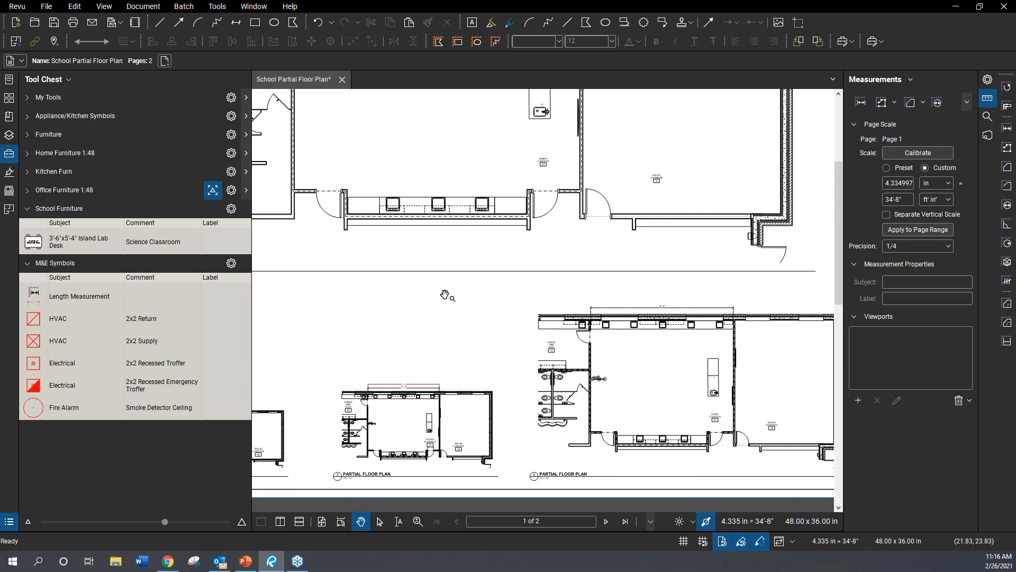
left_click_drag(341, 371, 421, 390)
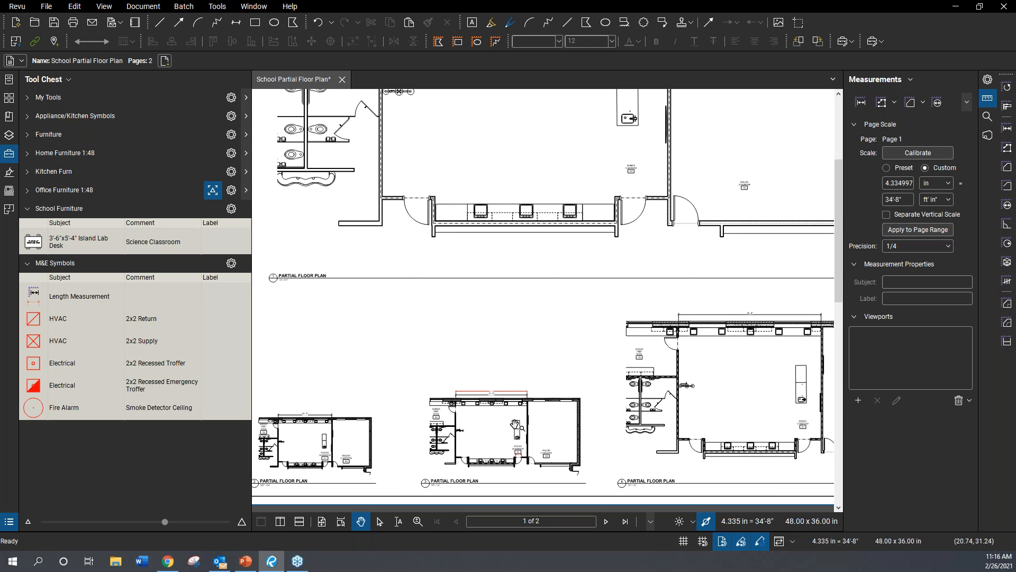
left_click_drag(521, 423, 463, 378)
- Add a viewport around plan 4, name it Viewport 1/4" and apply the preset scale 1/4" = 1'-0"
mouse_move(733, 374)
left_mouse_down()
mouse_move(711, 349)
mouse_move(599, 357)
left_mouse_up()
scroll(600, 357, "up", 3)
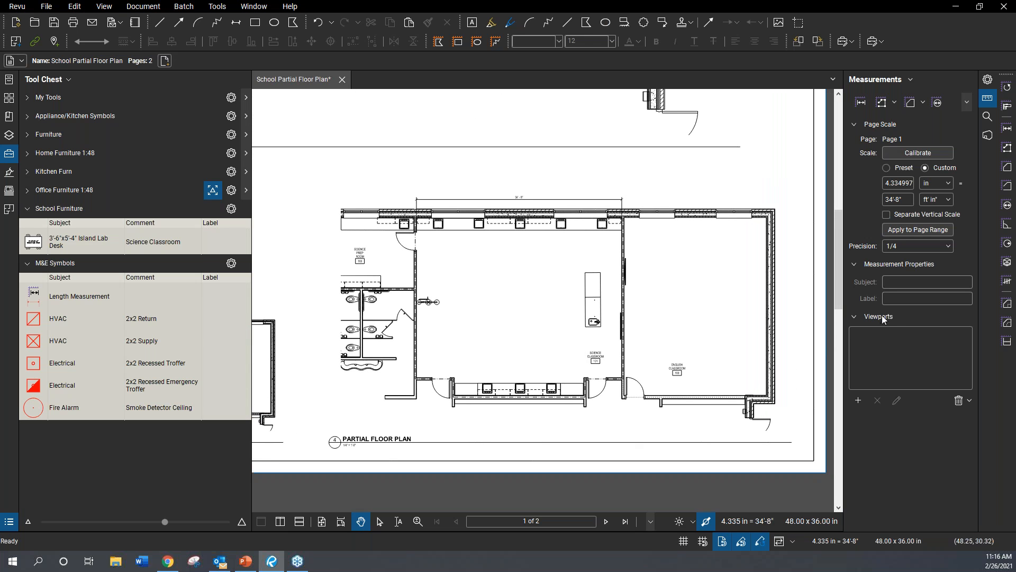
left_click(858, 401)
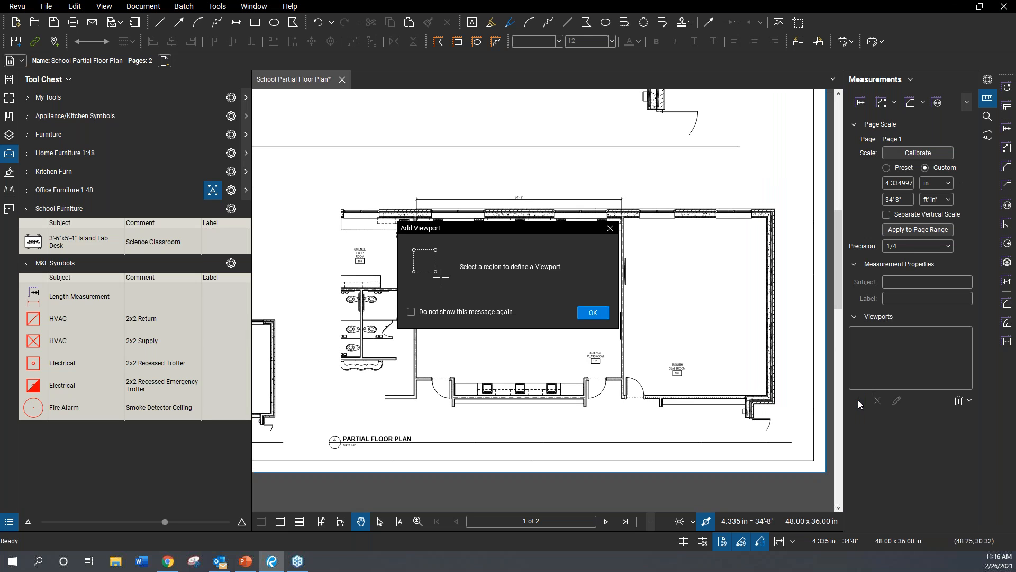
left_click(593, 314)
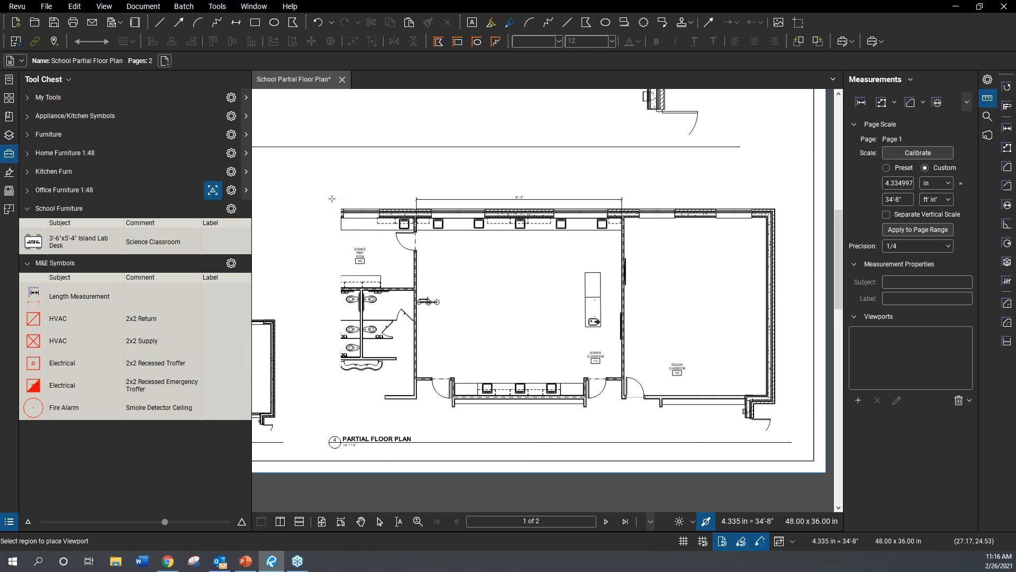
left_click_drag(332, 188, 779, 429)
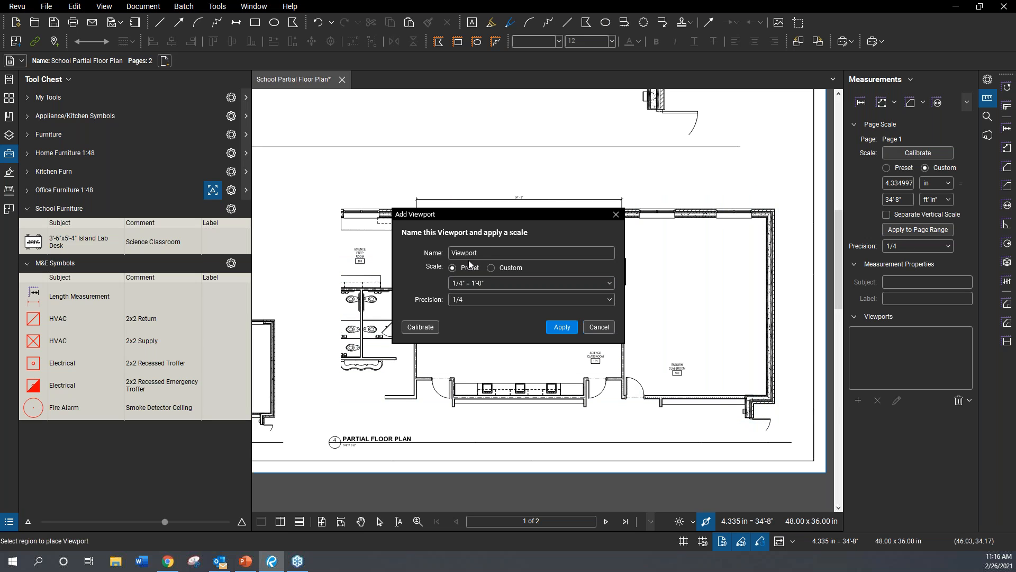
left_click(493, 256)
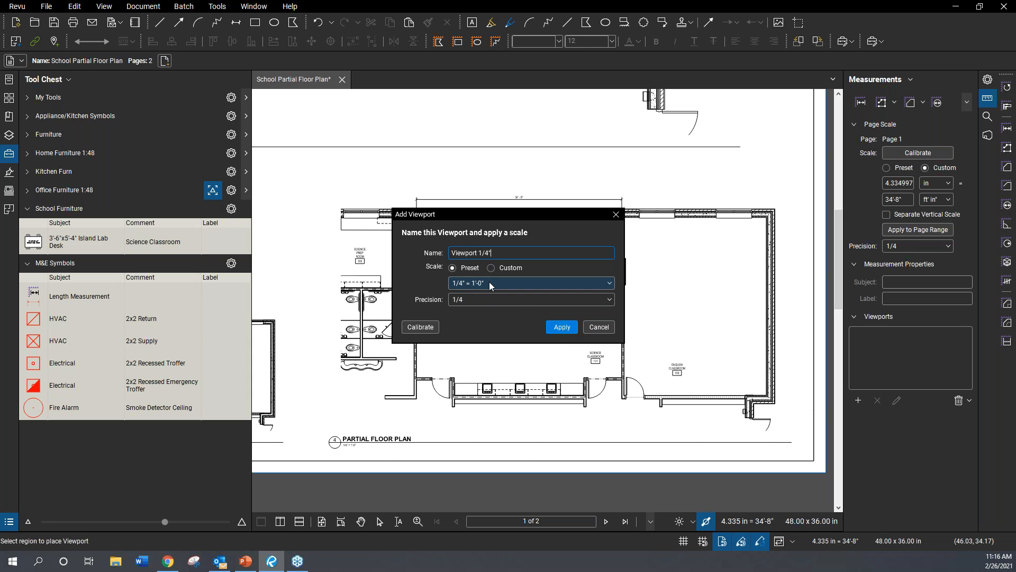
left_click(562, 328)
- Define a new viewport region enclosing partial floor plan 2, from above its dimension line down to its title
scroll(339, 450, "up", 3)
scroll(328, 440, "up", 2)
scroll(347, 443, "down", 3)
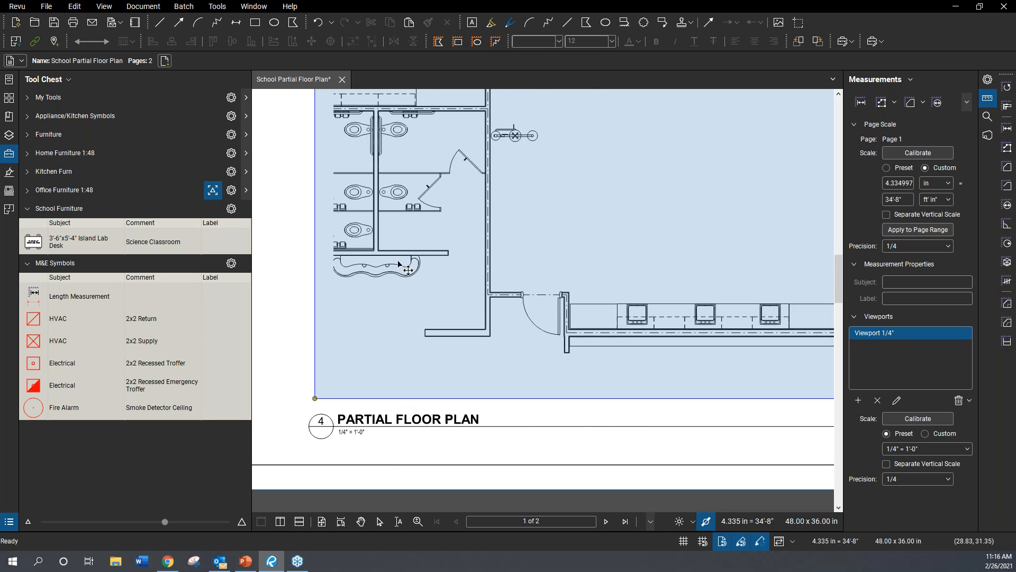
scroll(397, 265, "up", 5)
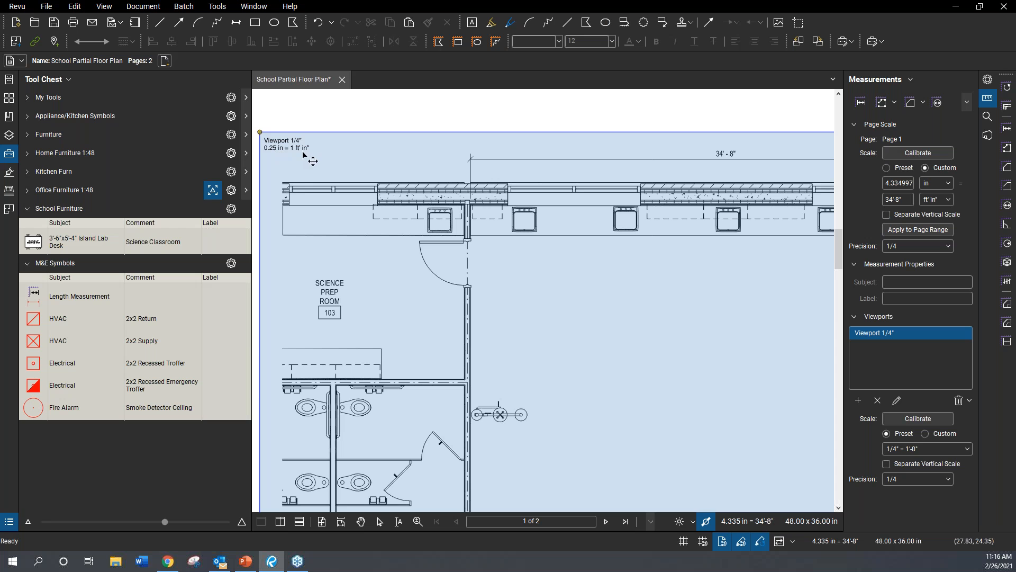
scroll(442, 197, "down", 4)
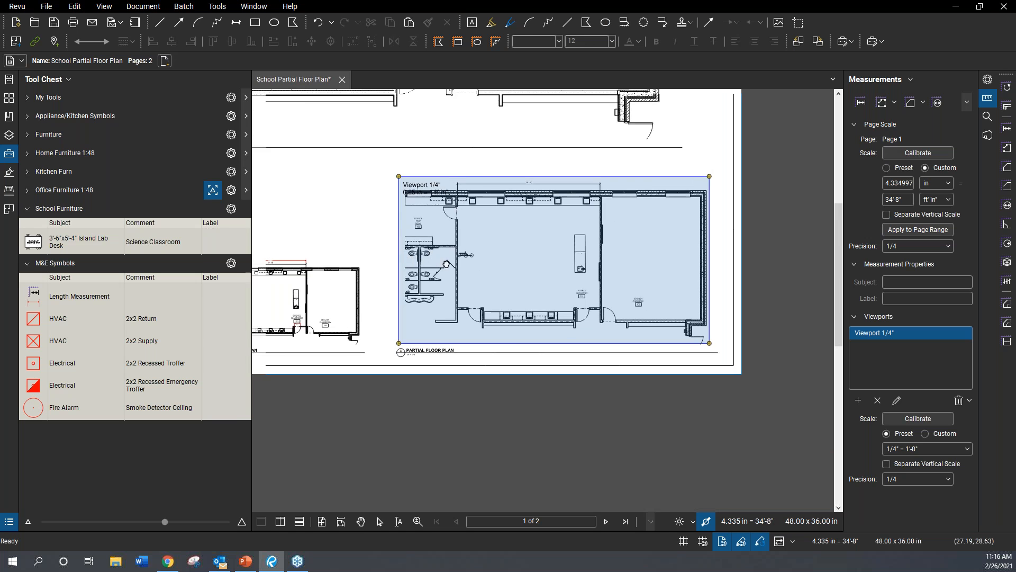
left_click_drag(446, 263, 666, 286)
left_click_drag(340, 352, 515, 339)
scroll(521, 345, "up", 3)
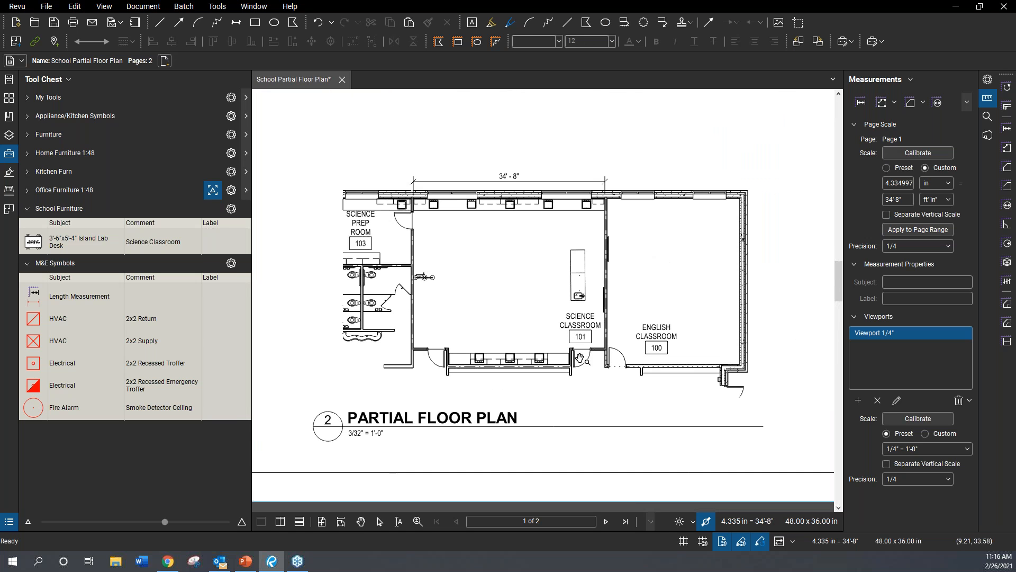
left_click_drag(580, 358, 566, 355)
left_click(858, 402)
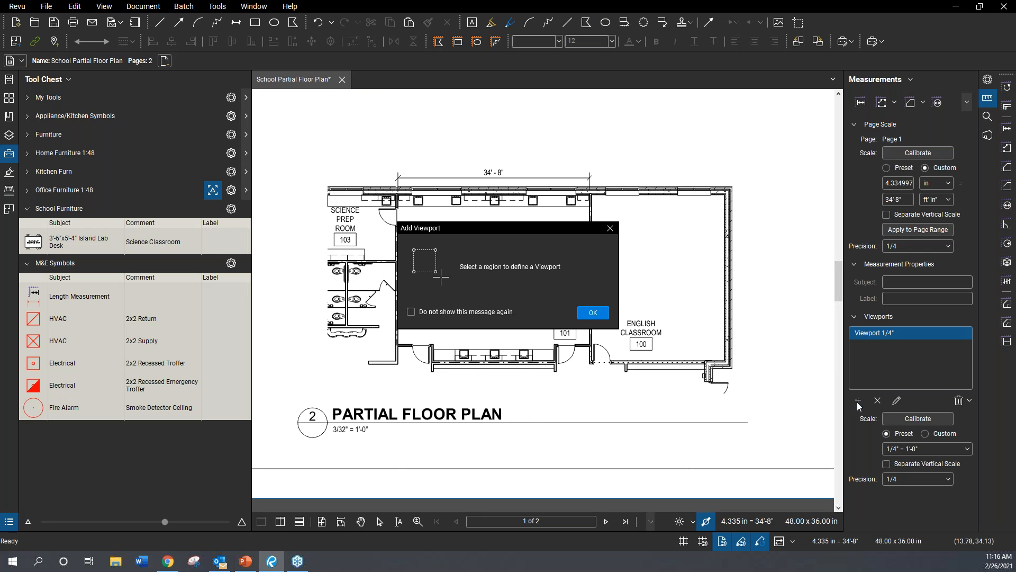
left_click(583, 309)
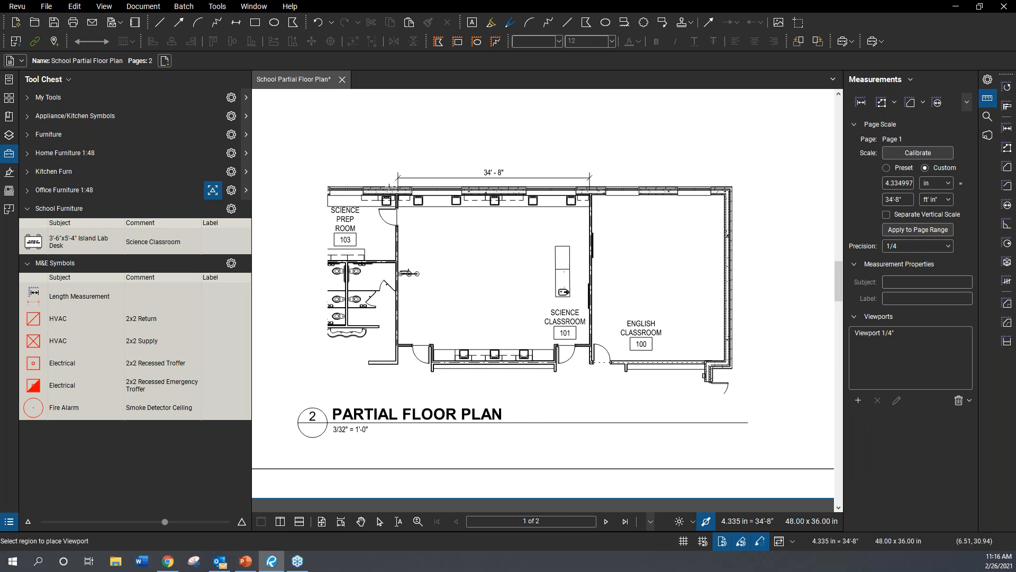
left_click_drag(311, 145, 753, 408)
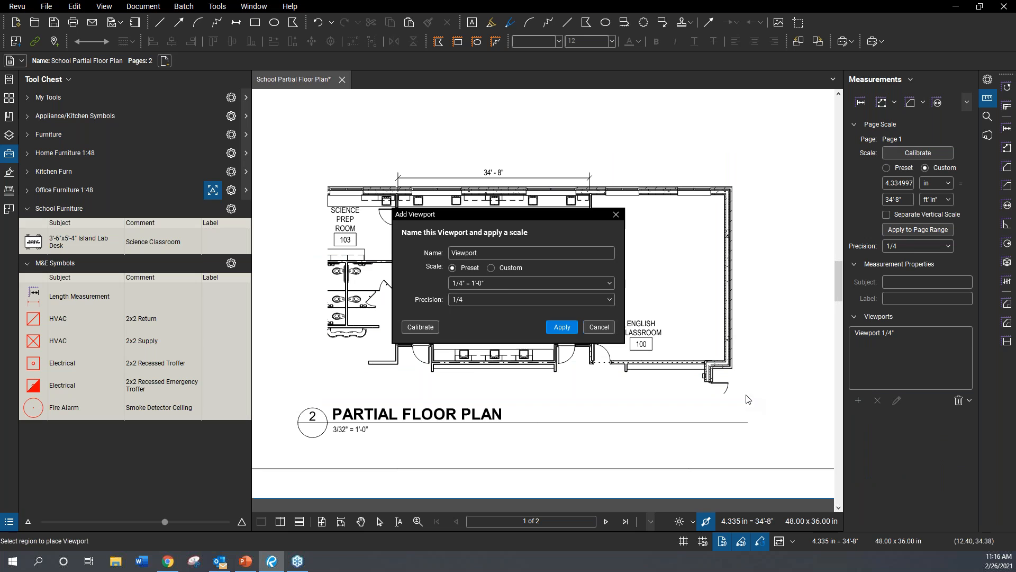
- Give plan 2's viewport the preset scale 3/32" = 1'-0" and the name Viewport 3/32"
left_click(503, 285)
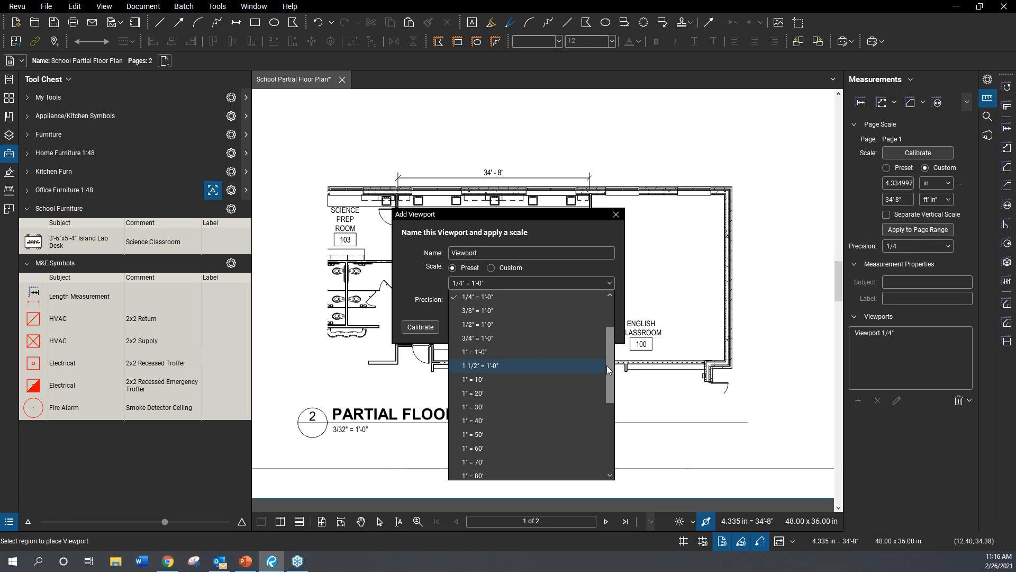
left_click_drag(607, 365, 611, 329)
left_click(542, 320)
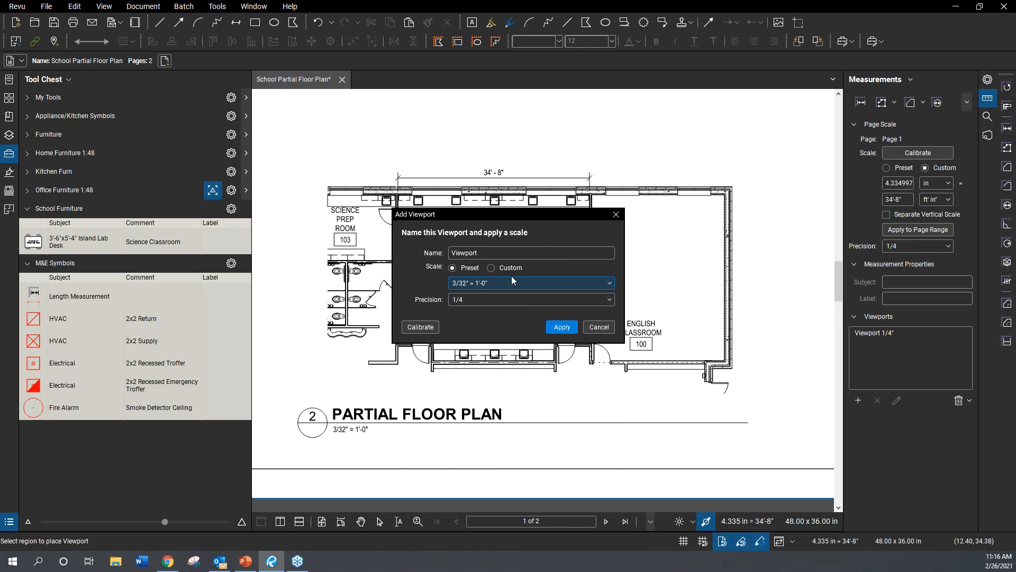
left_click(503, 255)
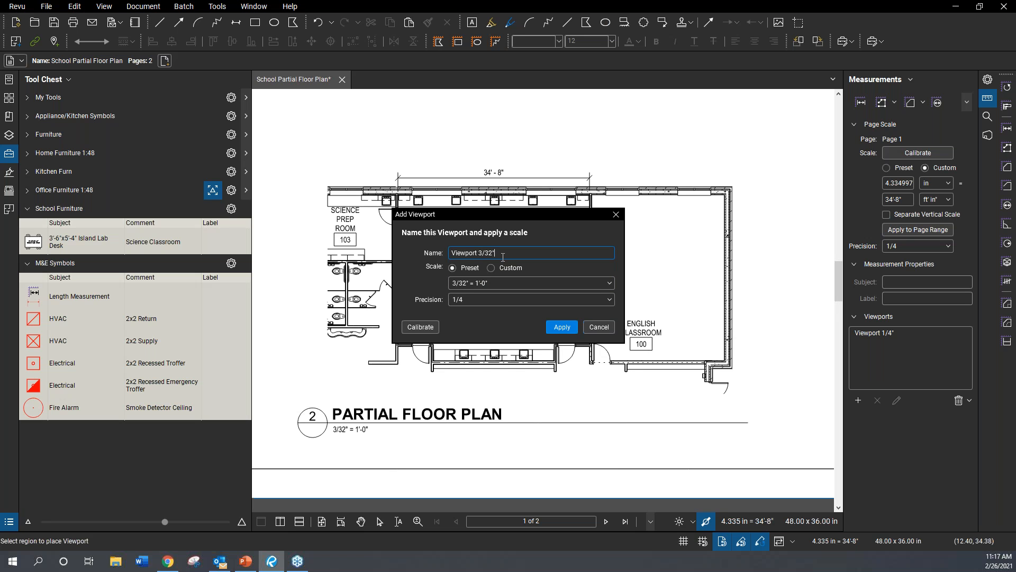
key("Return")
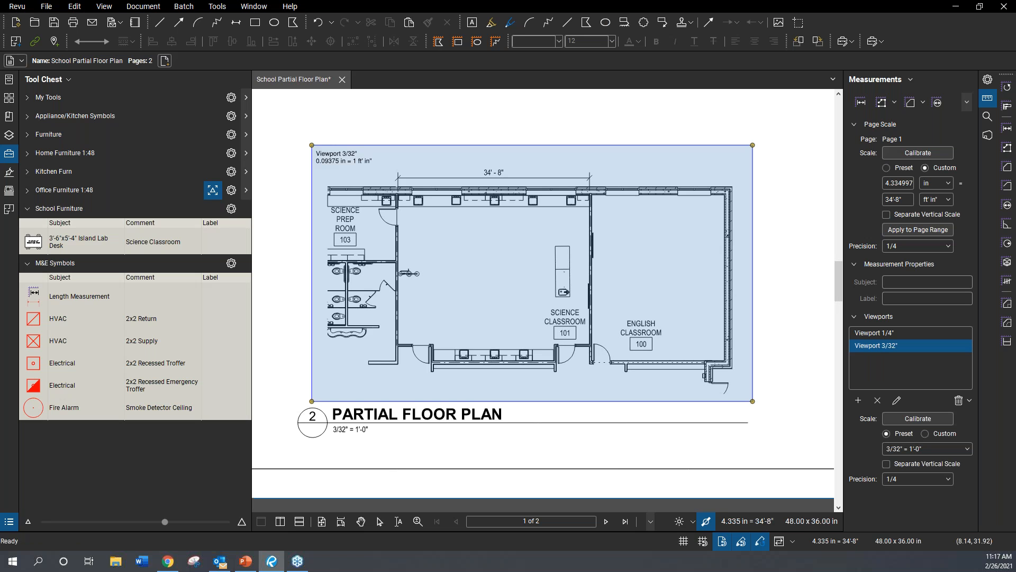
- Define a new viewport region around the large partial floor plan at the top of the sheet
scroll(443, 268, "down", 3)
scroll(568, 304, "up", 6)
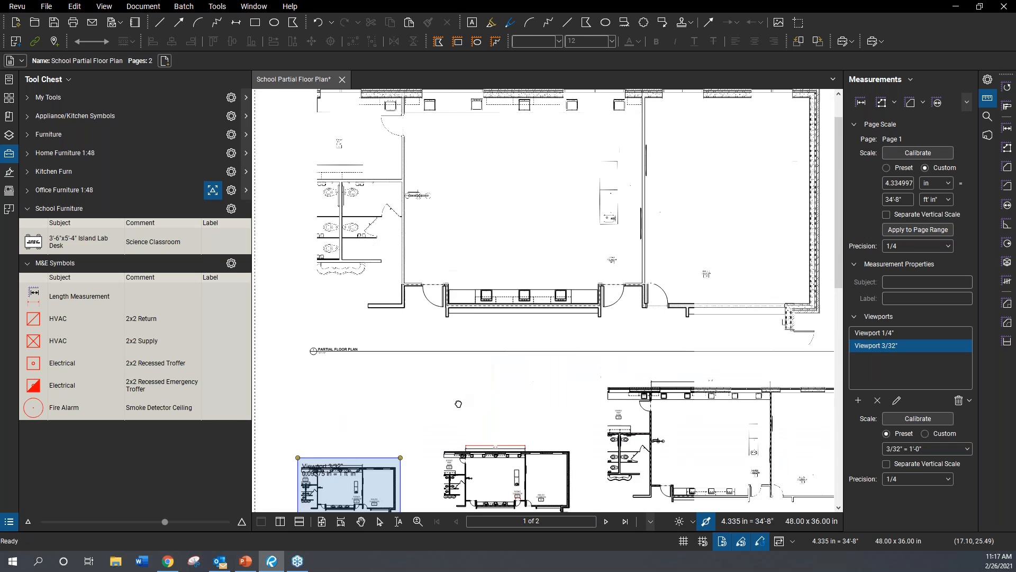
left_click(858, 401)
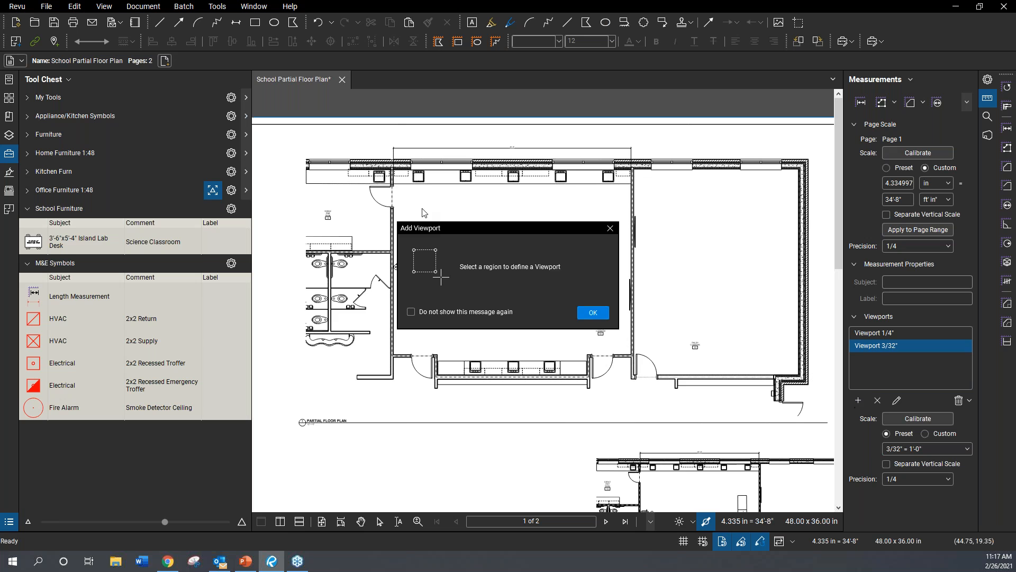
left_click(588, 313)
left_click_drag(297, 143, 811, 412)
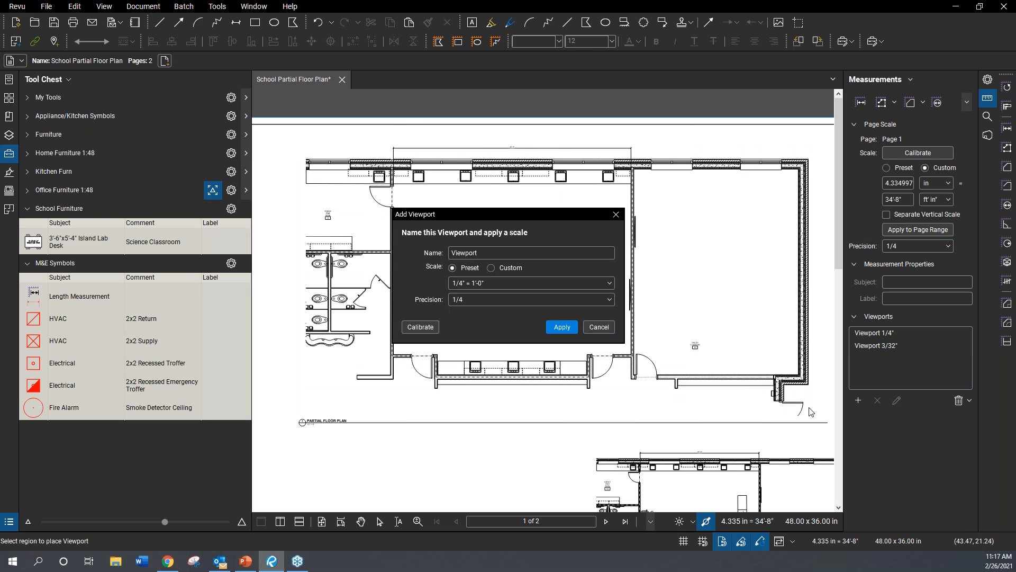
- Give the large plan's viewport the preset scale 1/2" = 1'-0" and the name Viewport 1/2"
left_click(485, 282)
left_click(490, 324)
left_click(489, 253)
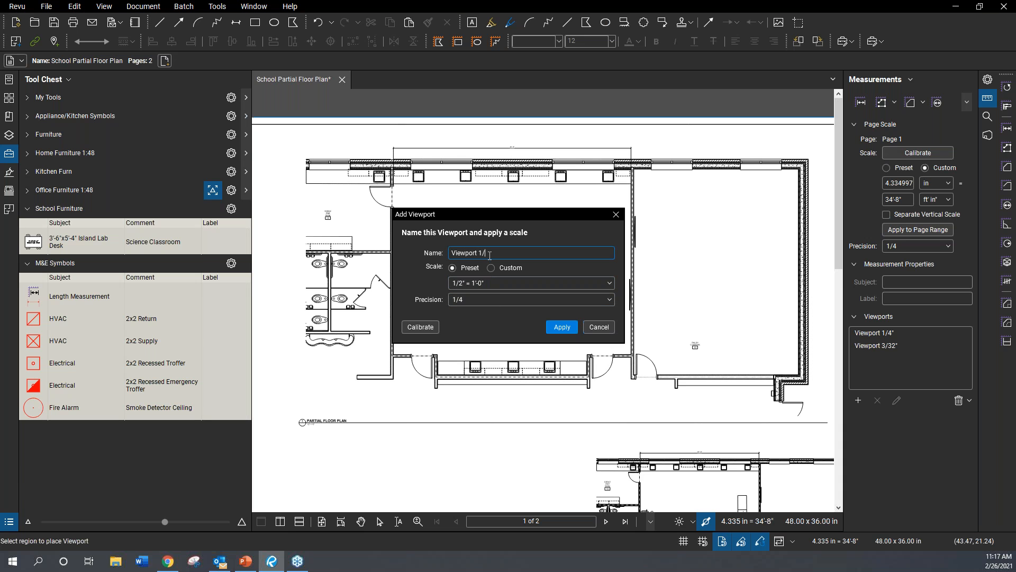
left_click(563, 327)
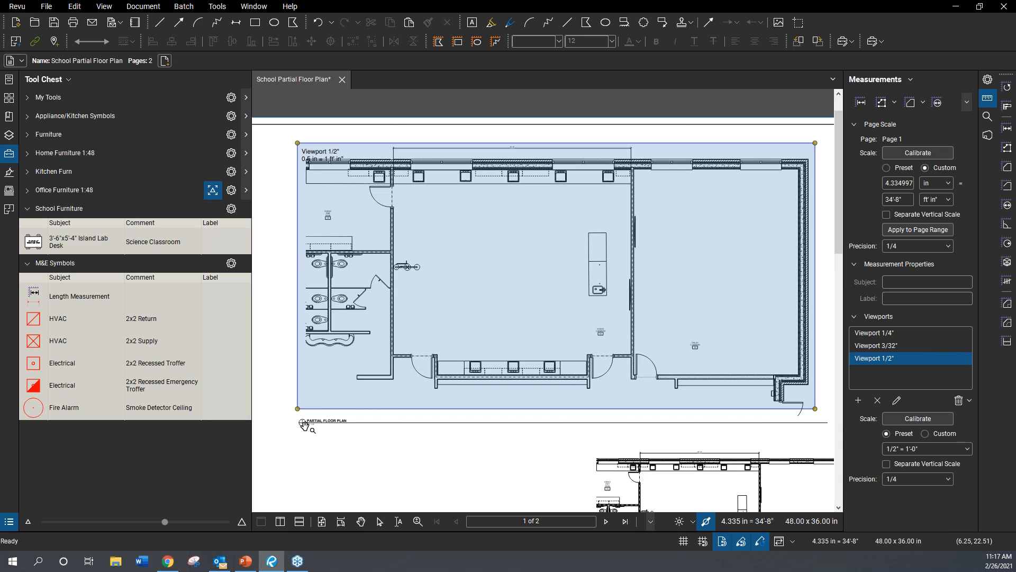
- Compare the large plan's scale note with the scale label shown in its viewport
scroll(306, 420, "up", 5)
mouse_move(351, 265)
left_mouse_down()
mouse_move(320, 437)
mouse_move(381, 379)
left_mouse_up()
left_click_drag(366, 287, 361, 474)
left_click_drag(389, 244, 392, 314)
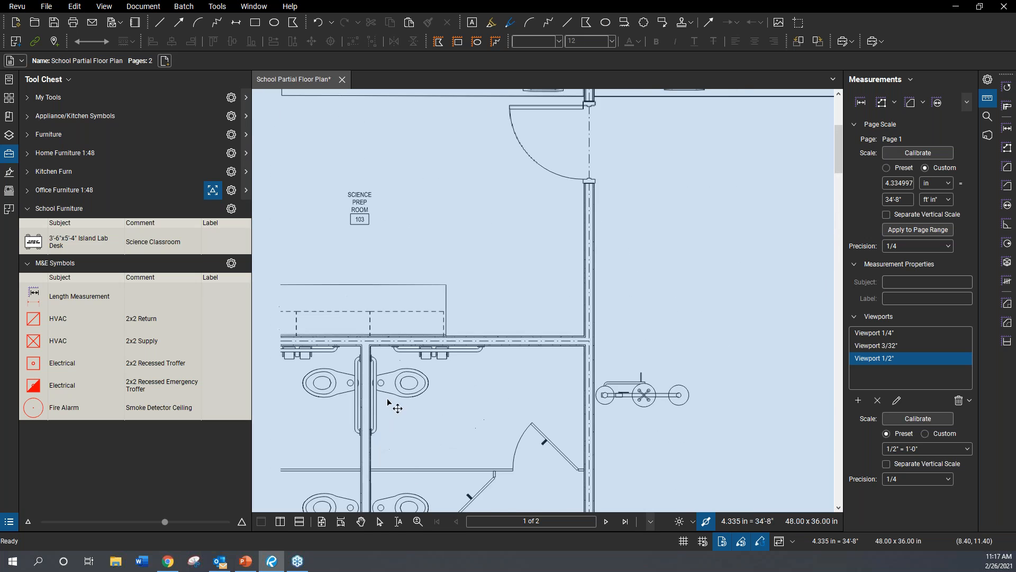
scroll(391, 314, "down", 2)
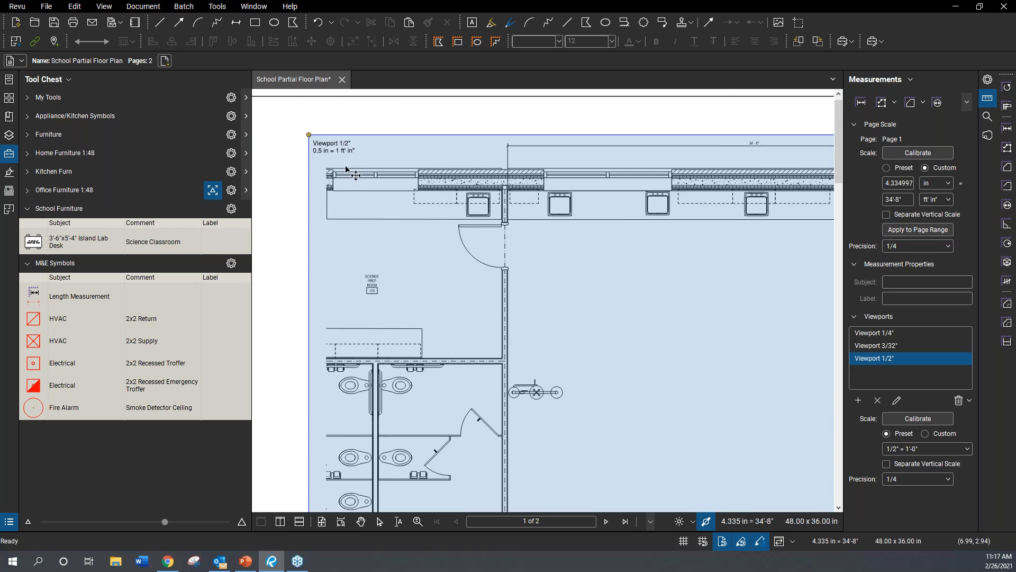
scroll(476, 422, "down", 4)
scroll(456, 420, "up", 2)
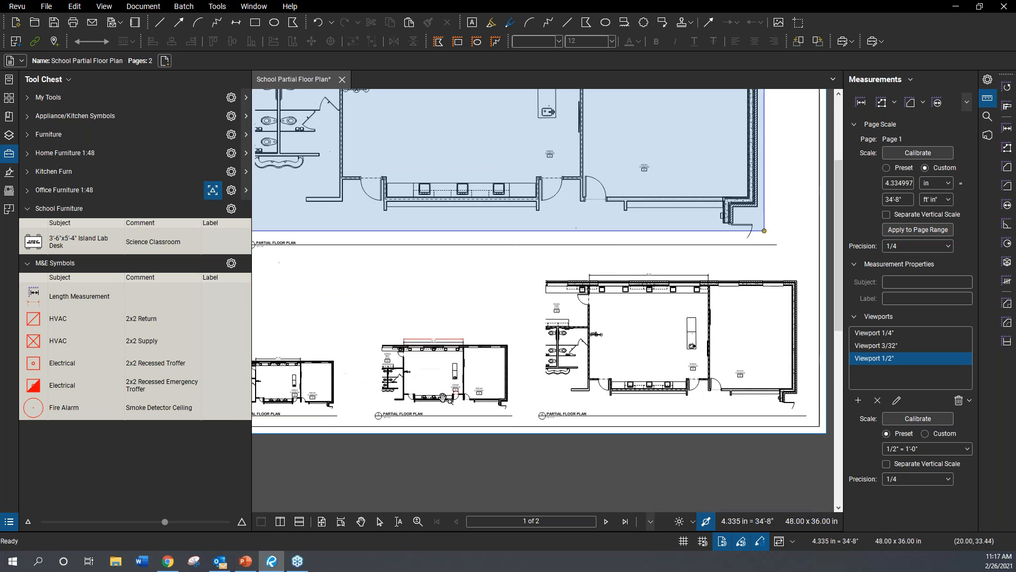
- Preview the 3'-6"x5'-4" Island Lab Desk from the School Furniture set over plans 3 and 4, without placing it
scroll(456, 419, "up", 2)
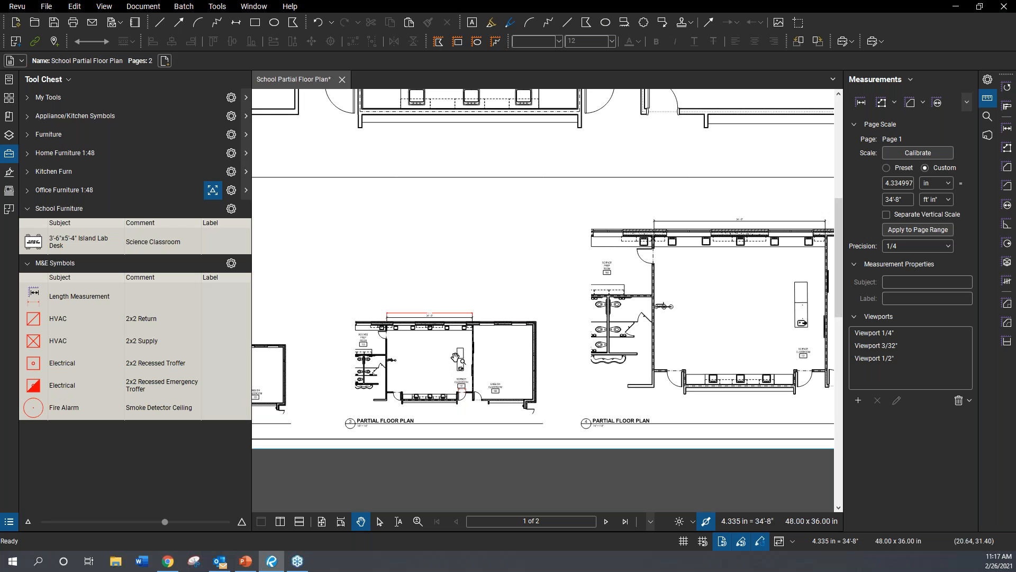
scroll(412, 375, "up", 4)
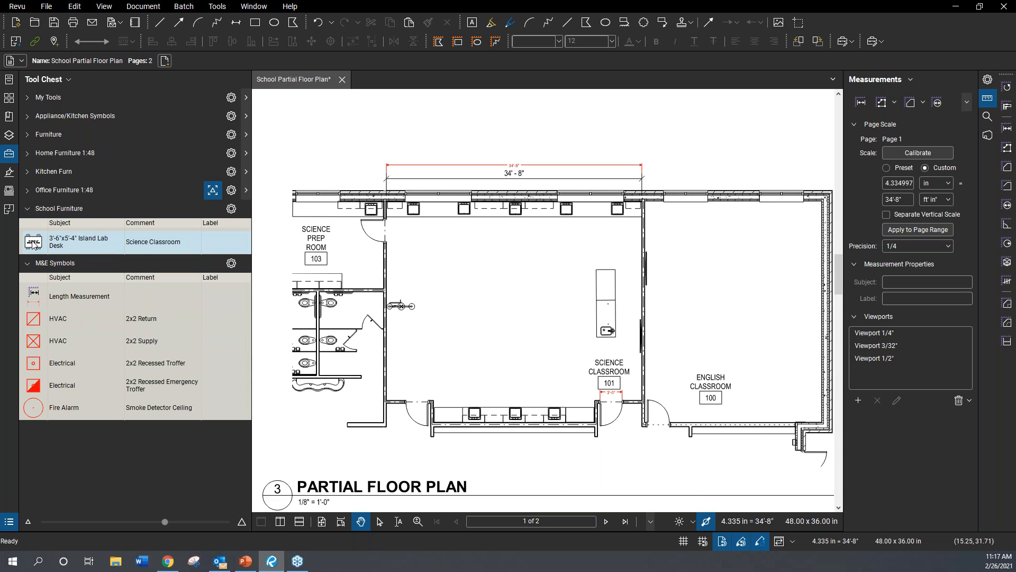
left_click(59, 242)
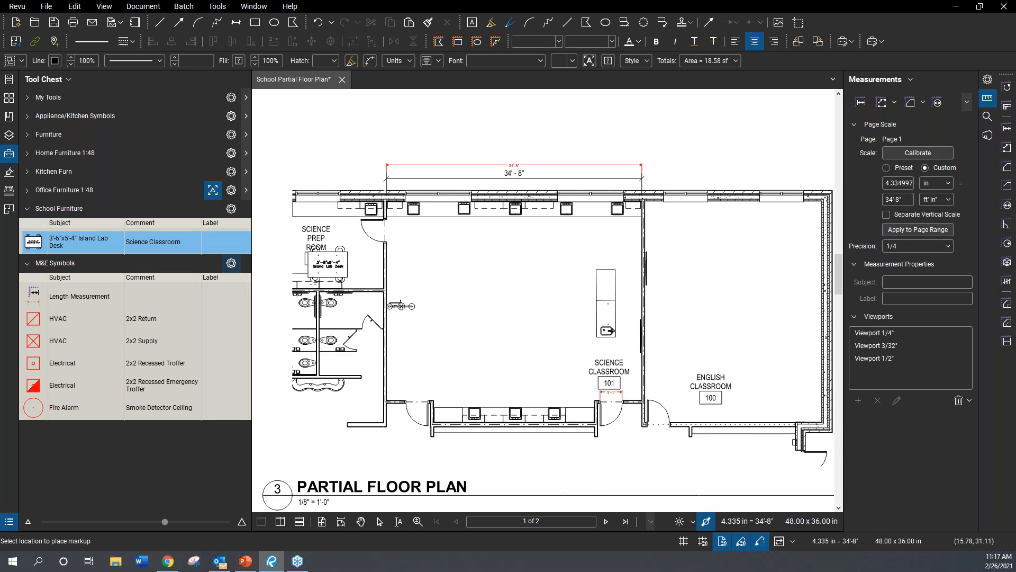
left_click(476, 313)
scroll(381, 320, "down", 3)
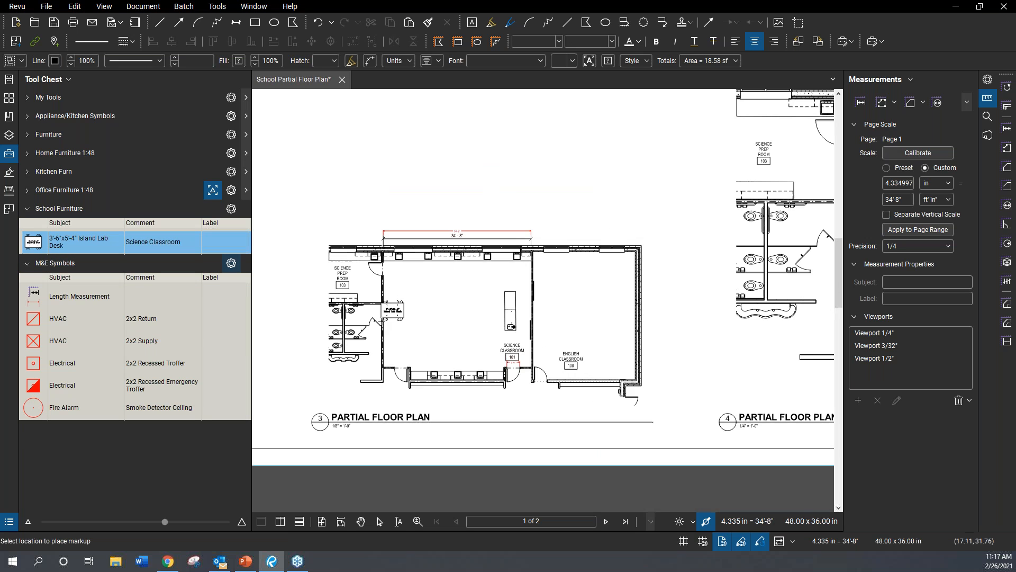
scroll(415, 326, "down", 2)
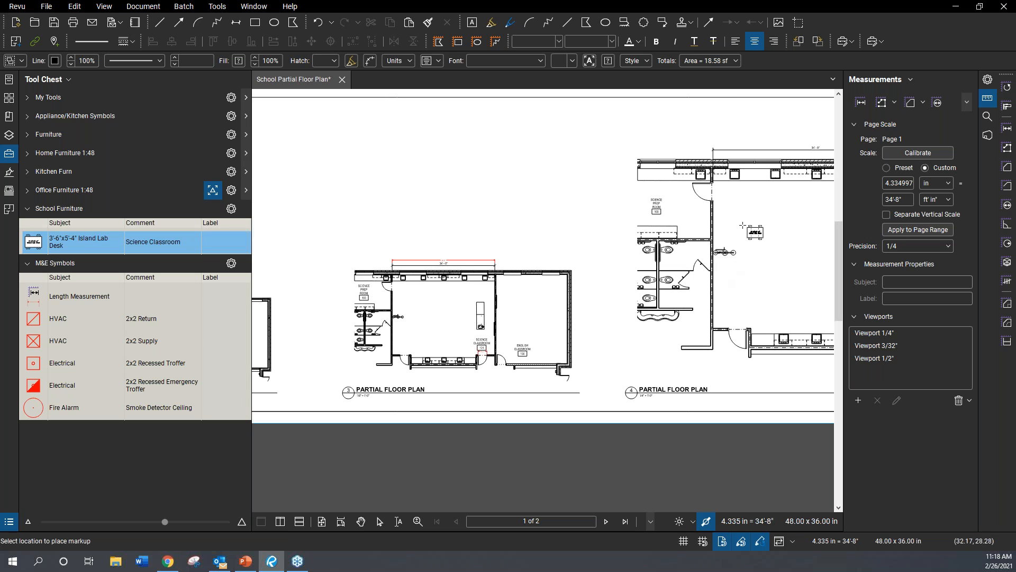
key("Escape")
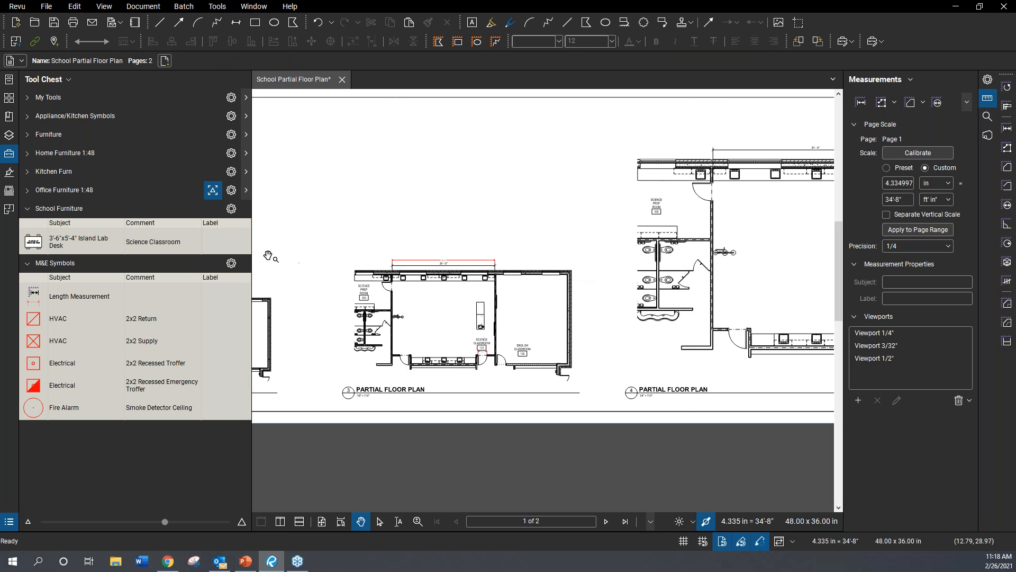
- Set the School Furniture tool set's baseline scale to the preset 1/8" = 1'-0"
left_click(233, 212)
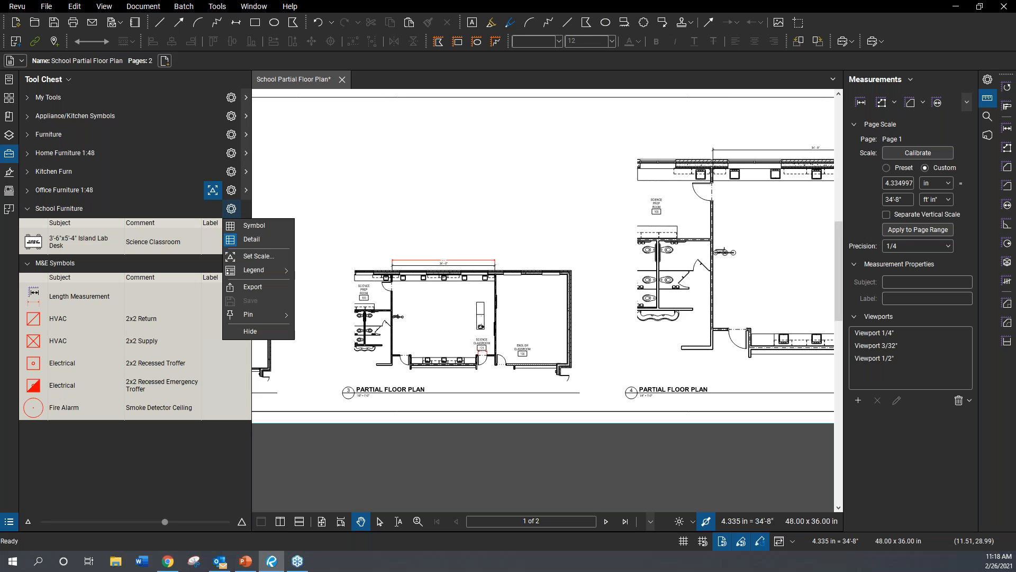
left_click(261, 257)
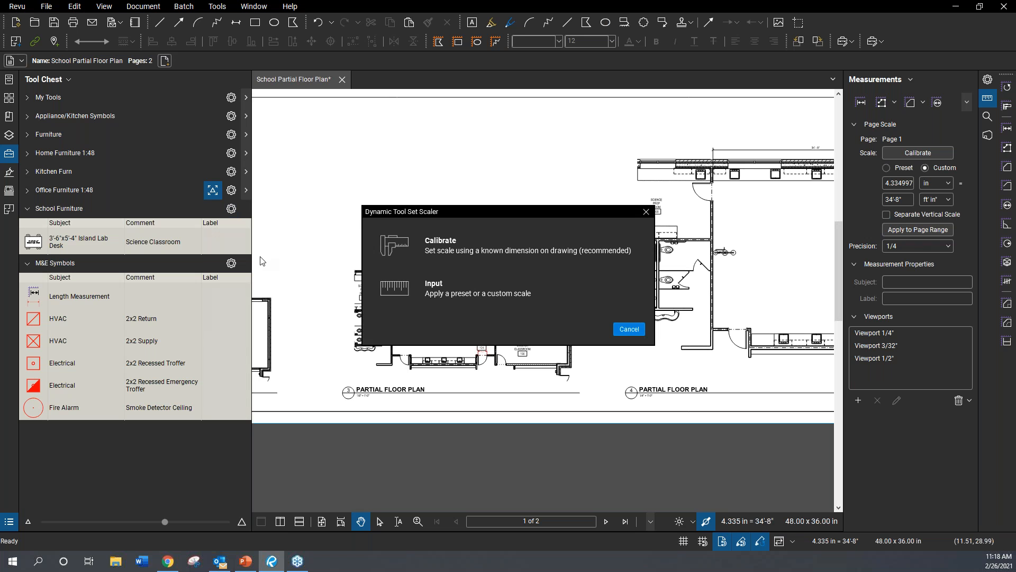
left_click(439, 292)
left_click(459, 274)
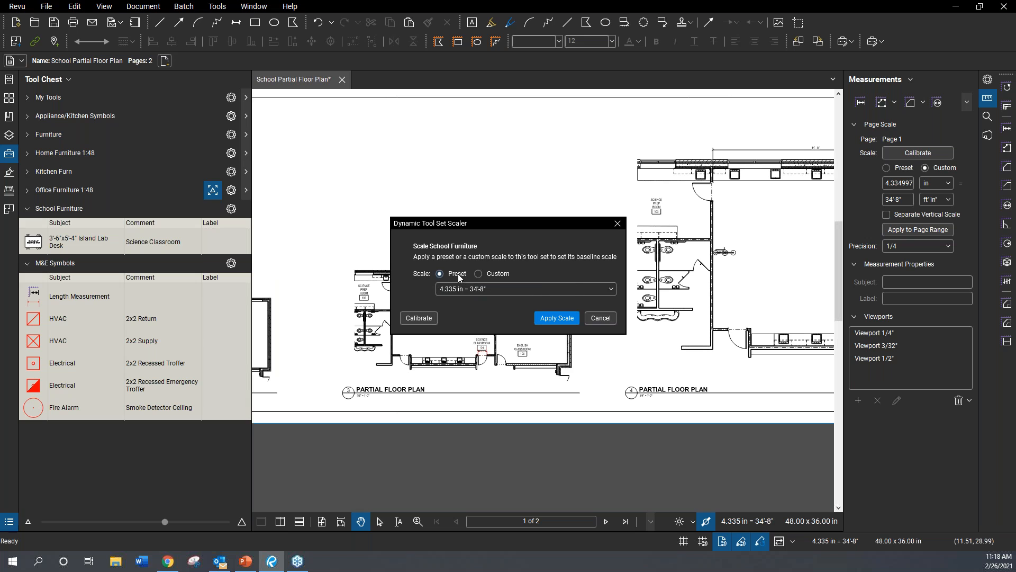
left_click(611, 292)
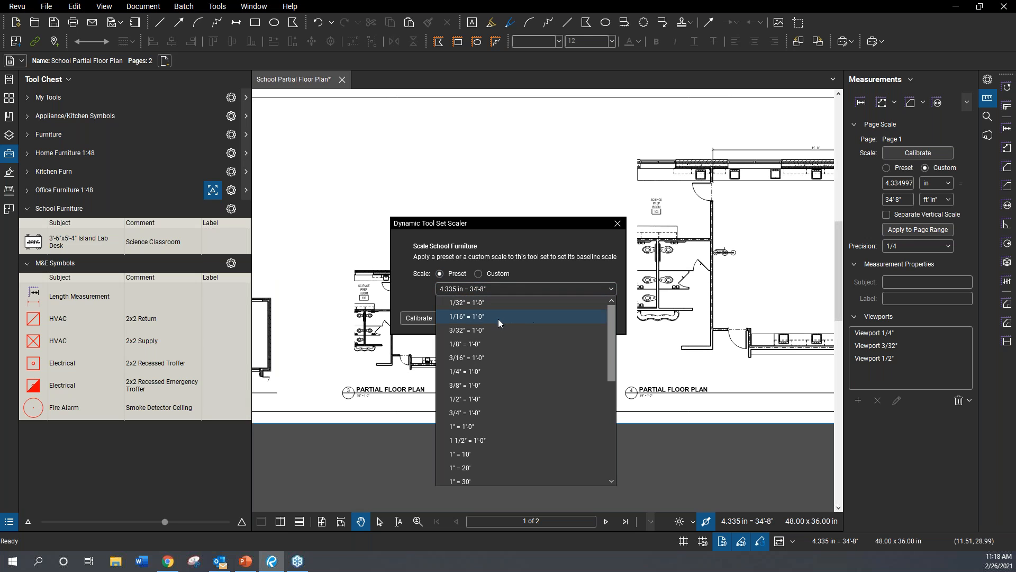
left_click(485, 345)
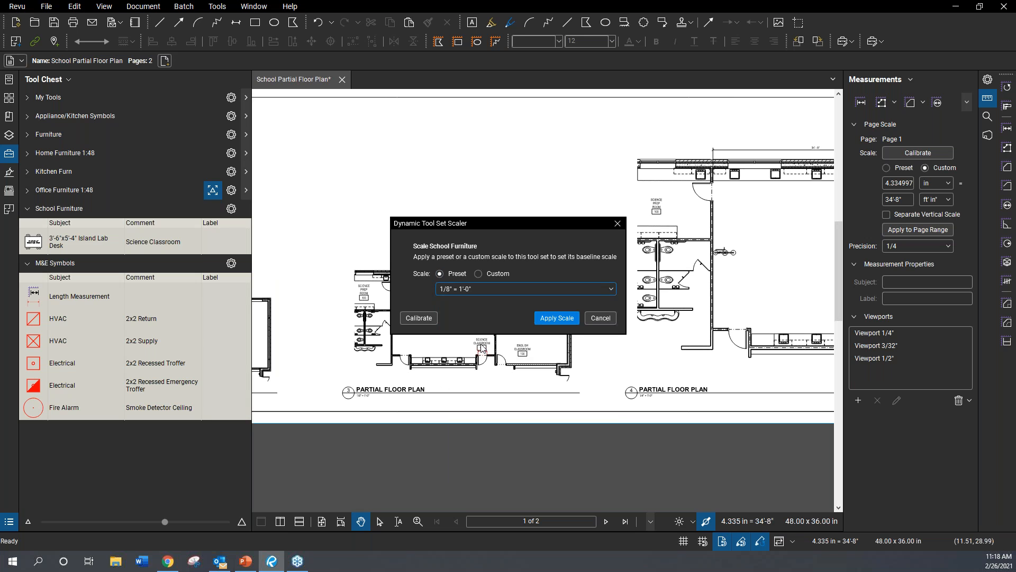
left_click(556, 319)
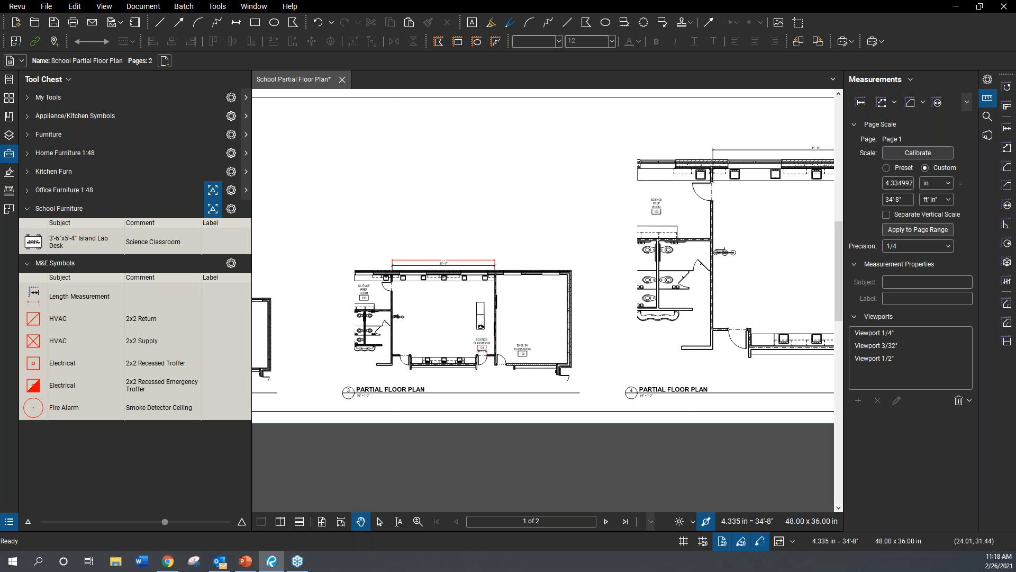
- Place eight 3'-6"x5'-4" Island Lab Desks in plan 3's Science Classroom, in rows of three, two and three
left_click(39, 244)
scroll(440, 309, "up", 3)
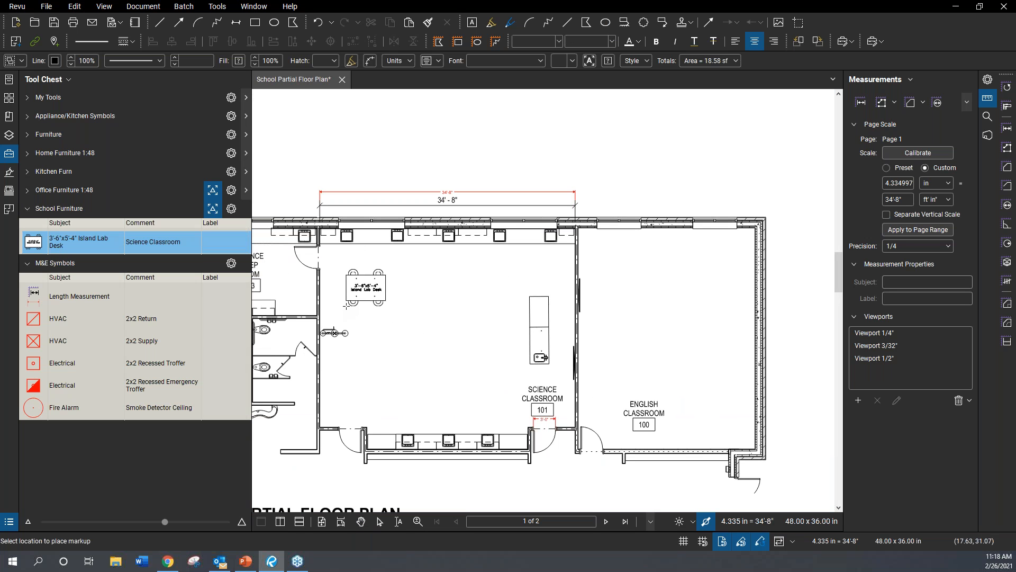
left_click(418, 307)
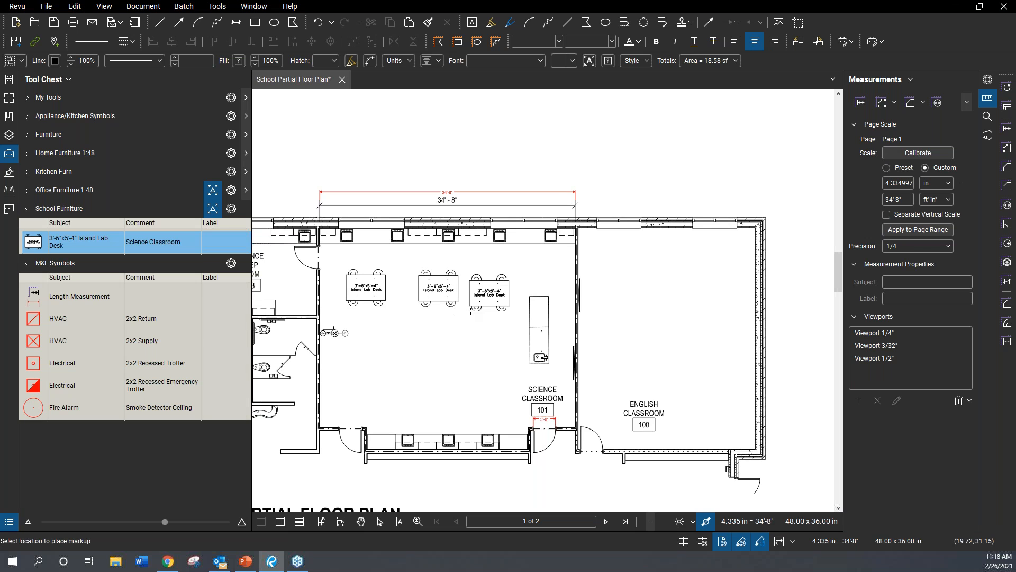
left_click(483, 307)
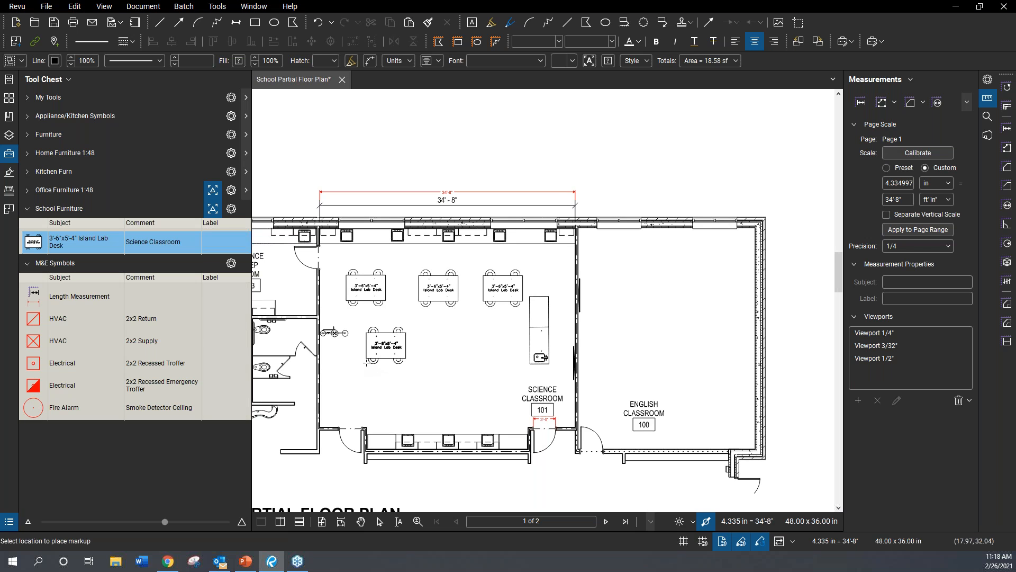
left_click(368, 358)
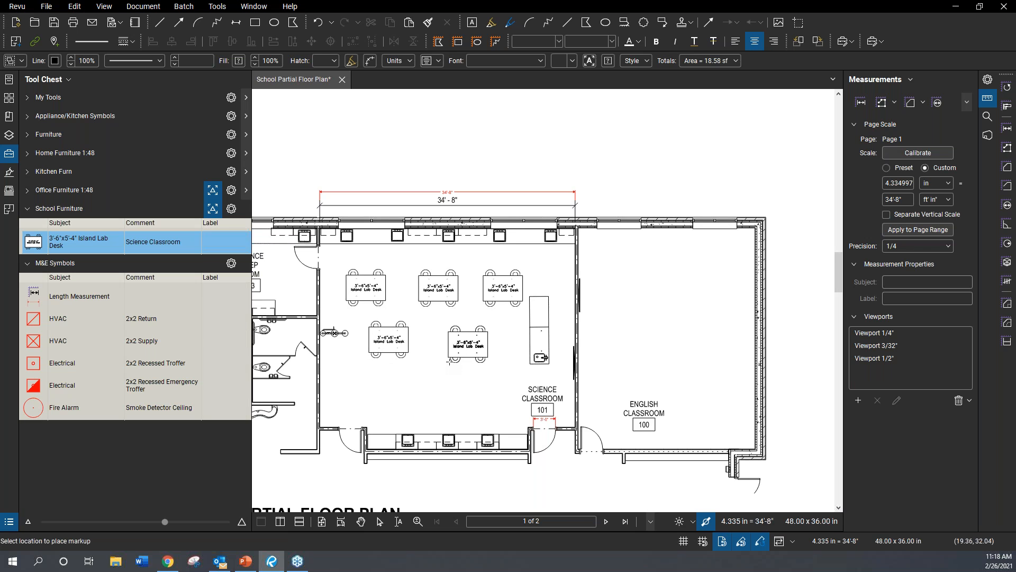
left_click(452, 360)
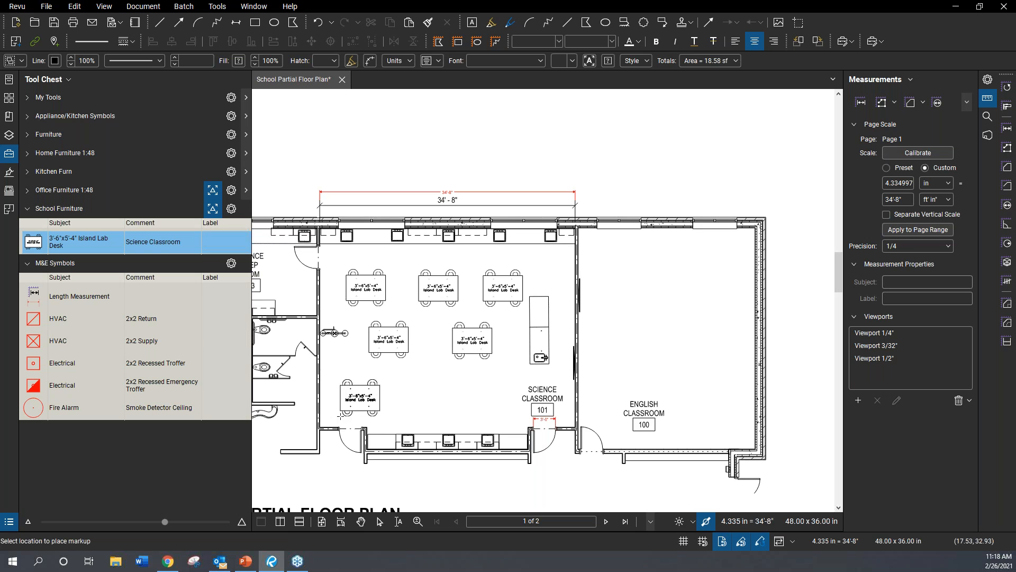
left_click(410, 417)
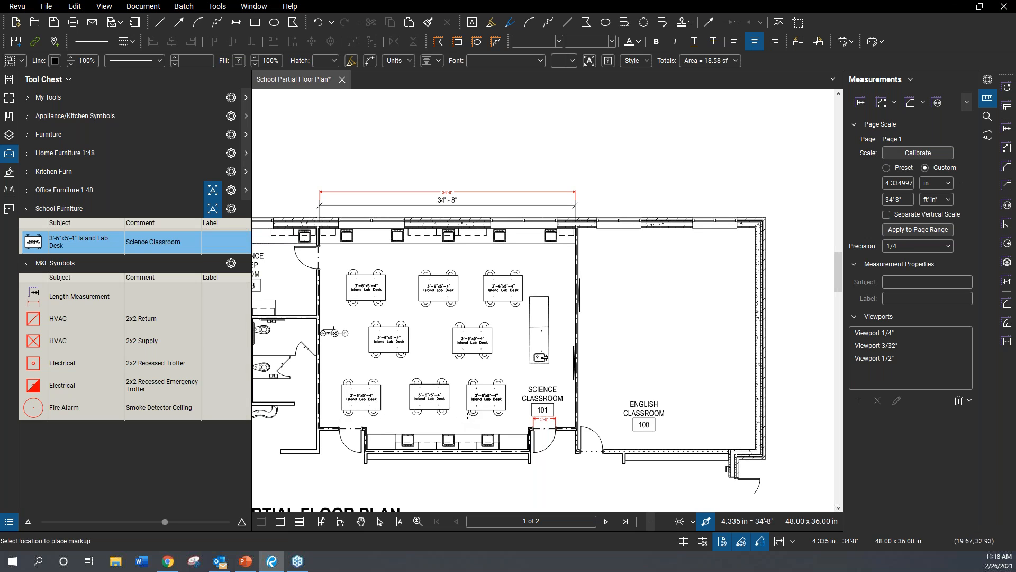
left_click(474, 412)
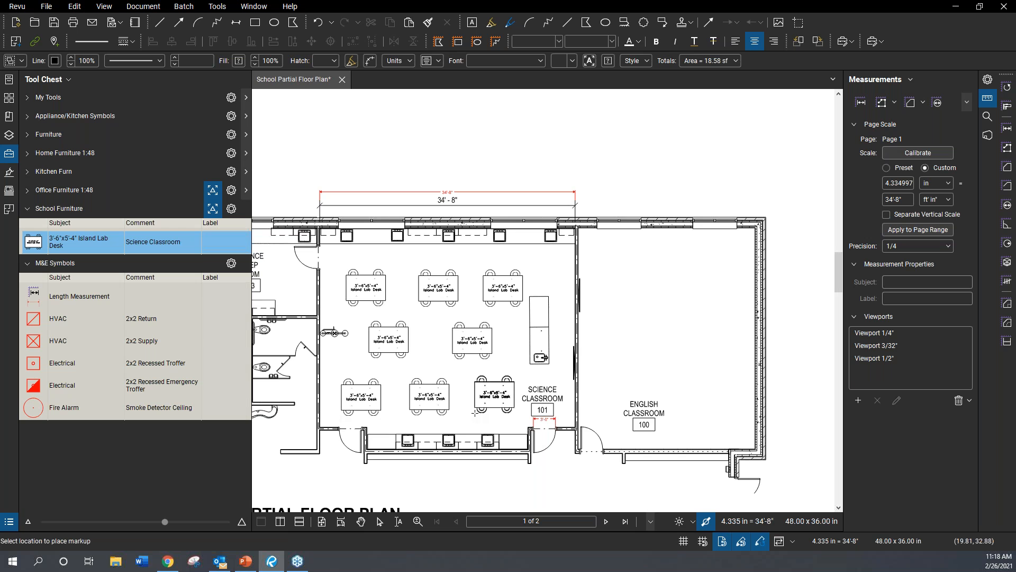
key("Escape")
- Group all eight lab desks in plan 3's Science Classroom into a single markup
scroll(415, 322, "down", 5)
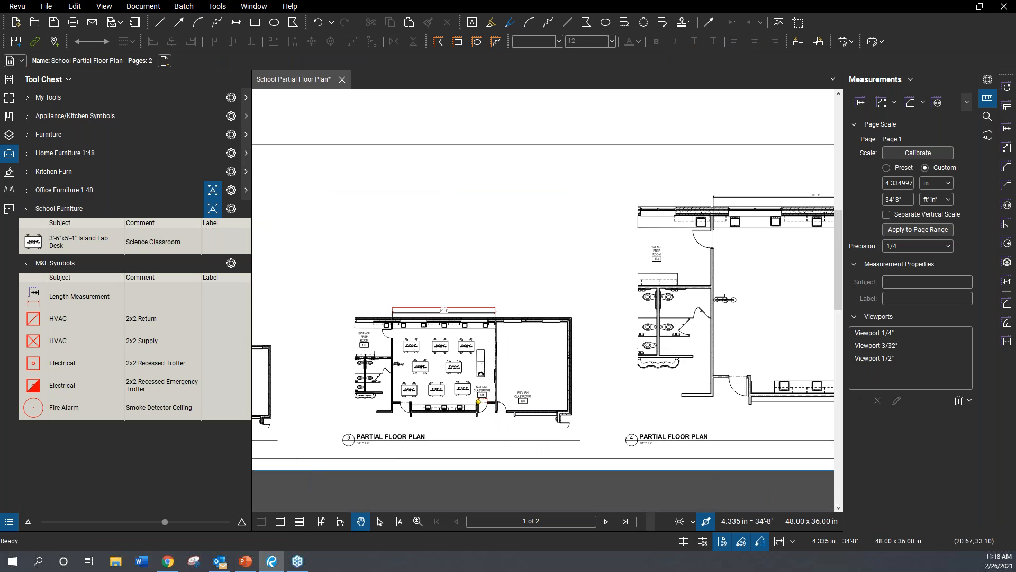
scroll(383, 350, "up", 2)
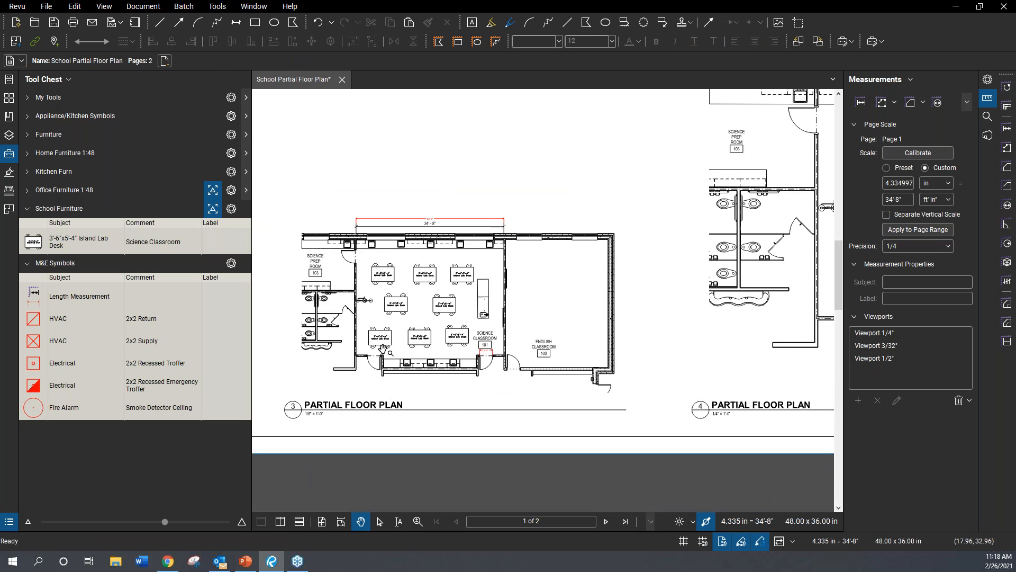
left_click(418, 339)
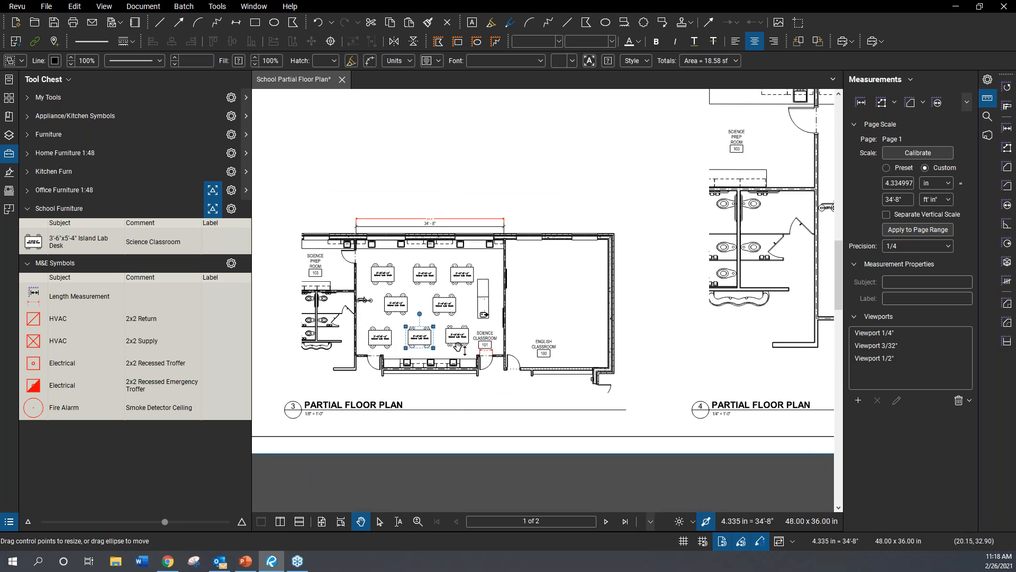
left_click(380, 336, "shift")
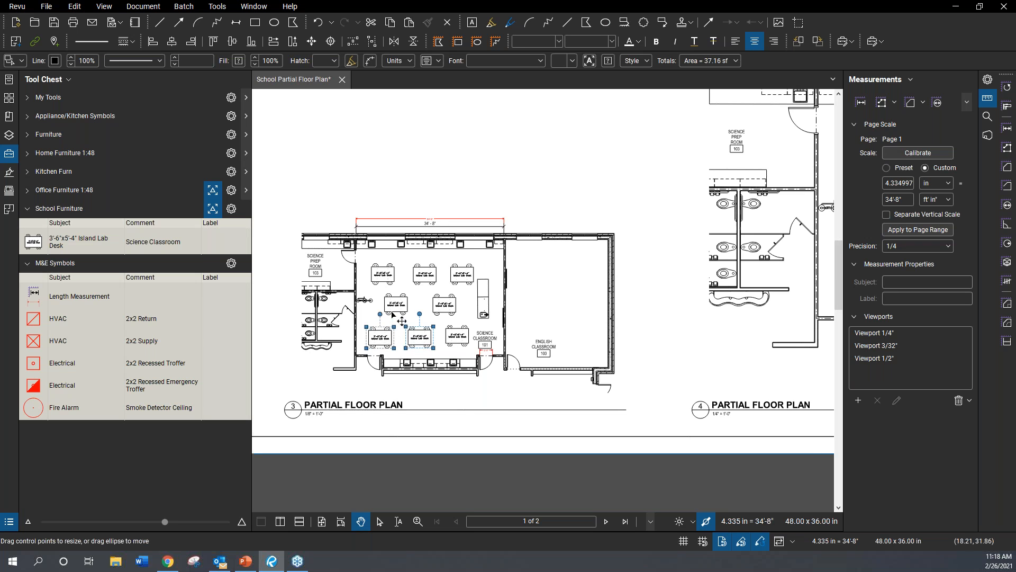
left_click(394, 302, "shift")
left_click(394, 283, "shift")
left_click(431, 281, "shift")
left_click(467, 280, "shift")
left_click(448, 310, "shift")
left_click(458, 339, "shift")
right_click(458, 340)
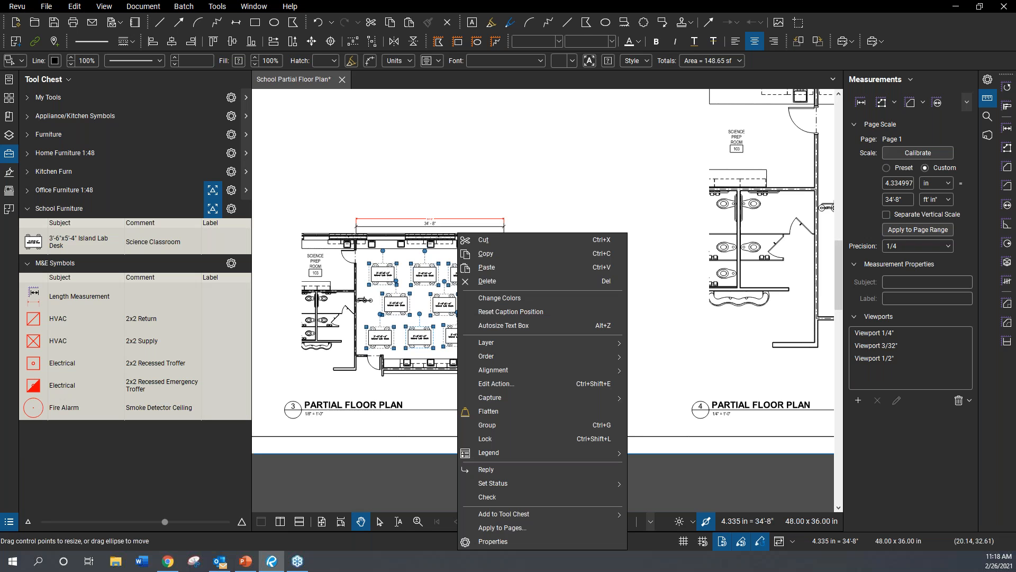
left_click(486, 426)
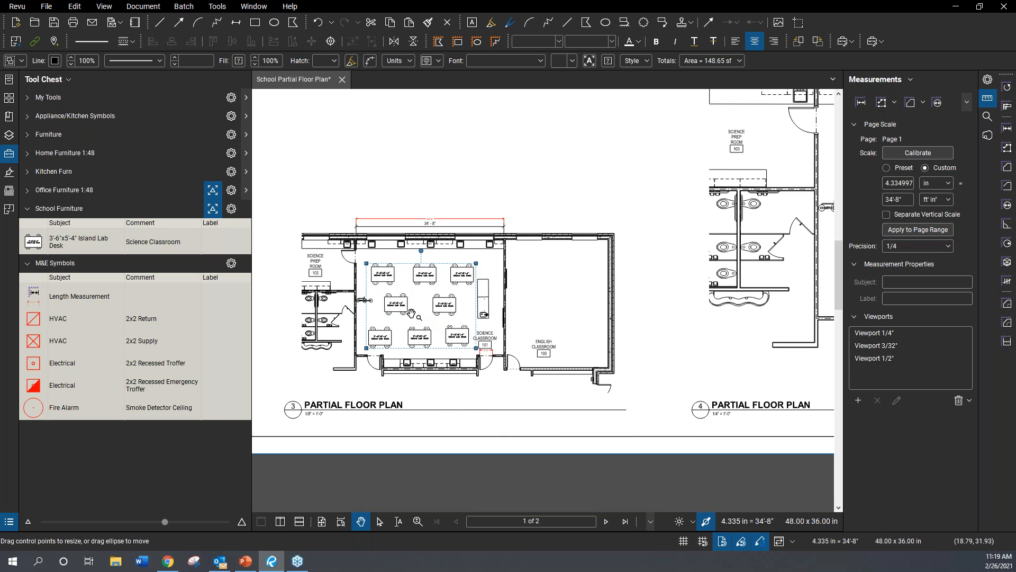
- Add the grouped lab desks to the School Furniture tool set as a reusable symbol
right_click(439, 328)
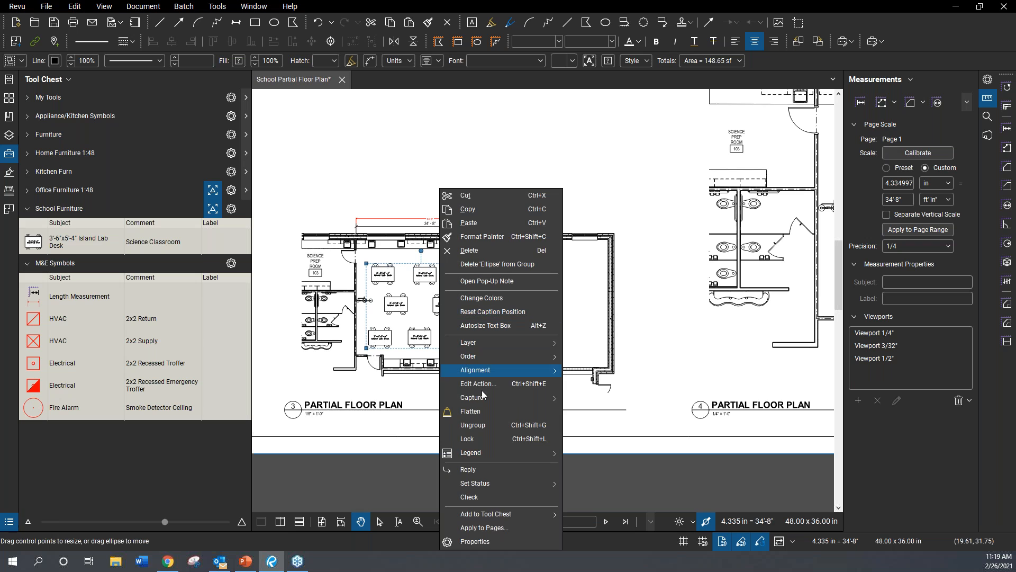
mouse_move(486, 513)
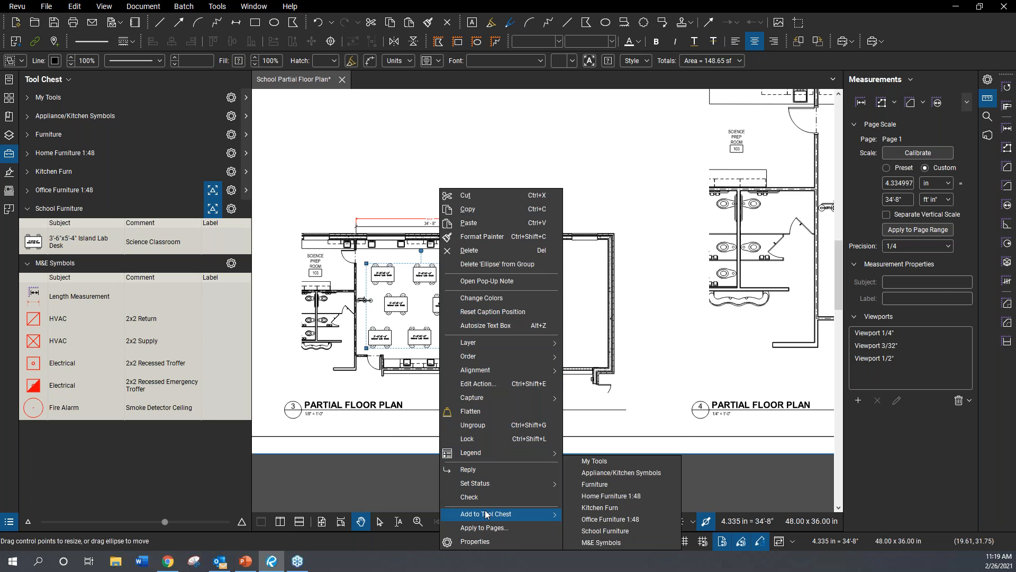
left_click(602, 533)
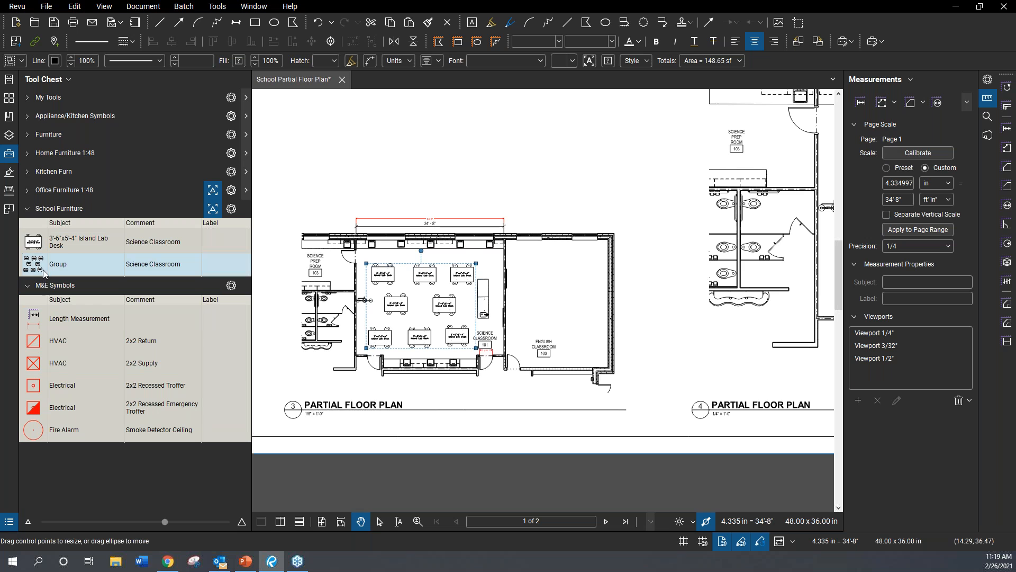
- Place the desk group from the School Furniture set in the science classroom of plan 4, inside Viewport 1/4"
scroll(359, 328, "down", 2)
left_click(436, 221)
left_click_drag(411, 305, 322, 347)
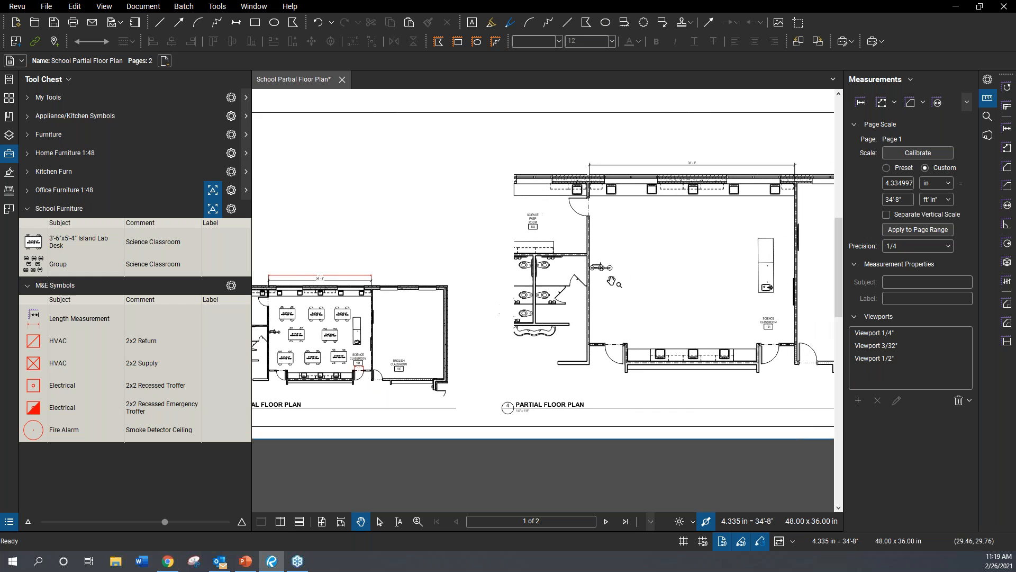
left_click_drag(500, 310, 470, 312)
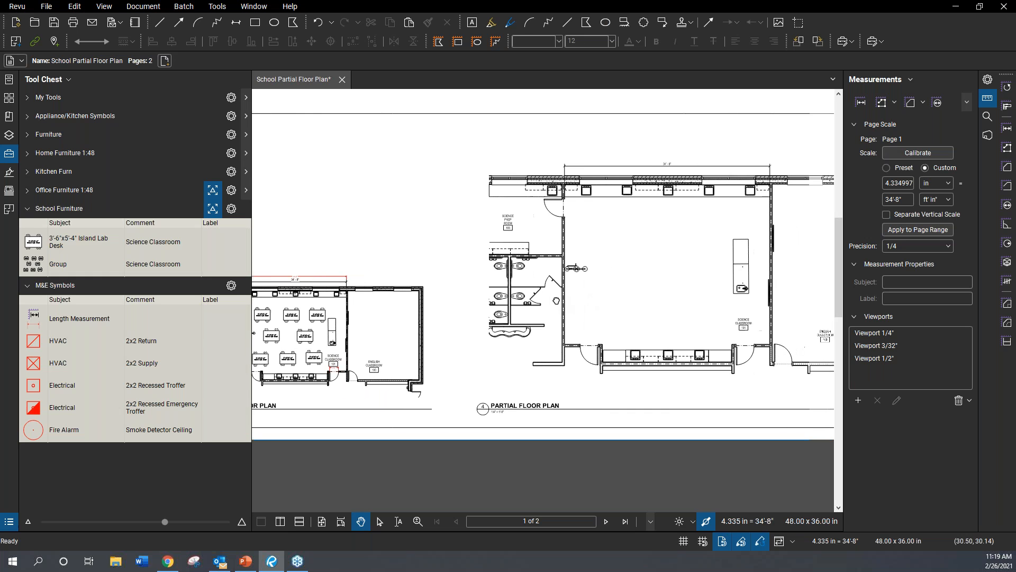
left_click(38, 266)
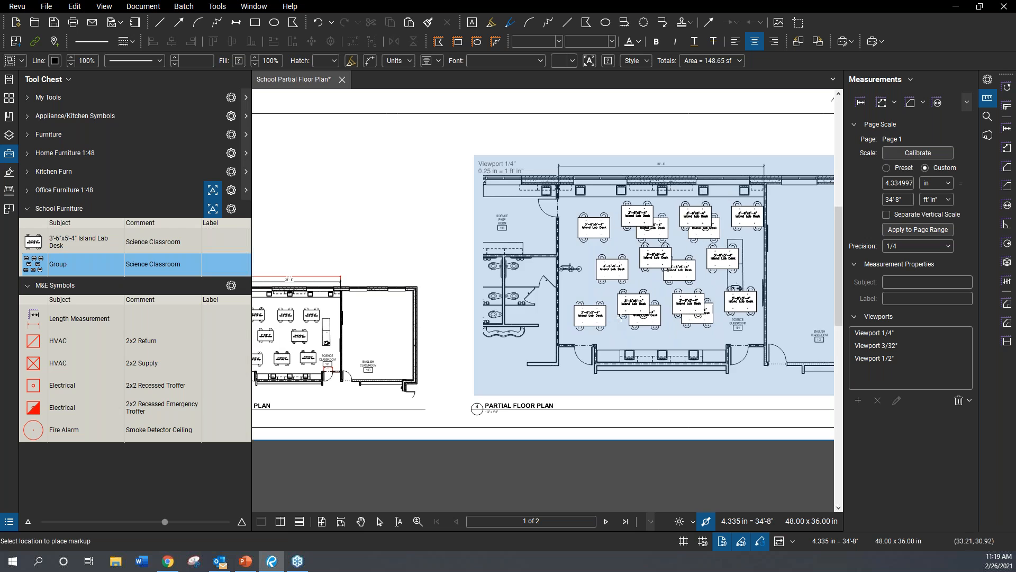
- Place another copy of the desk group in plan 2's Science Classroom, inside Viewport 3/32"
scroll(575, 331, "down", 3)
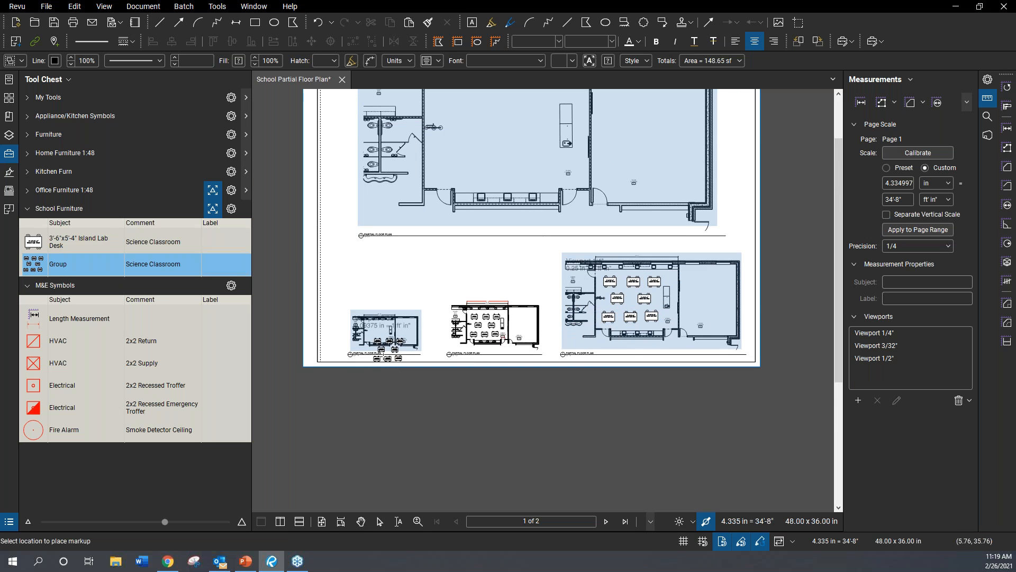
scroll(363, 331, "up", 3)
scroll(365, 322, "up", 5)
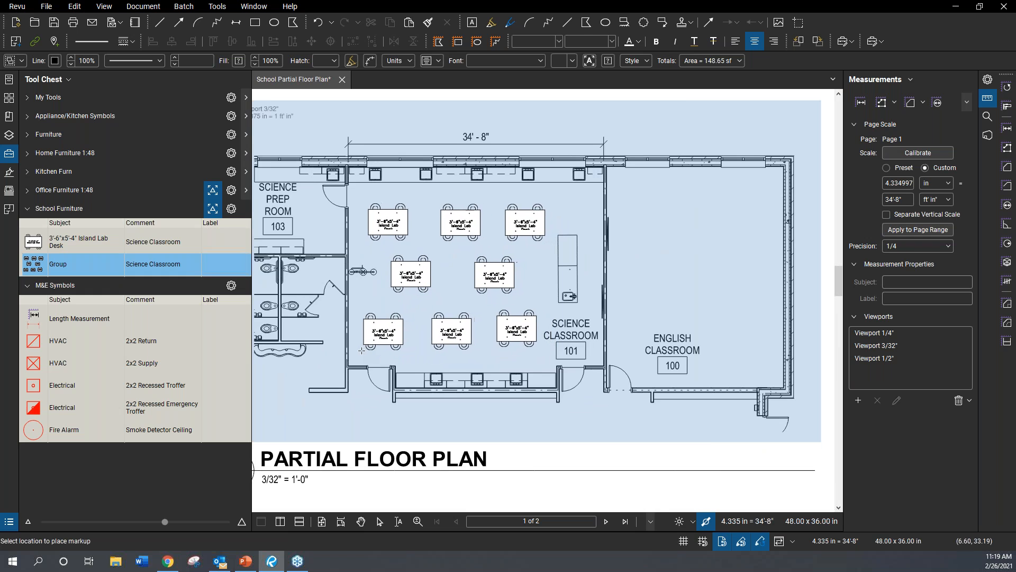
- Place a copy of the desk group in the large plan's science classroom, inside Viewport 1/2", and end placement
scroll(348, 387, "down", 5)
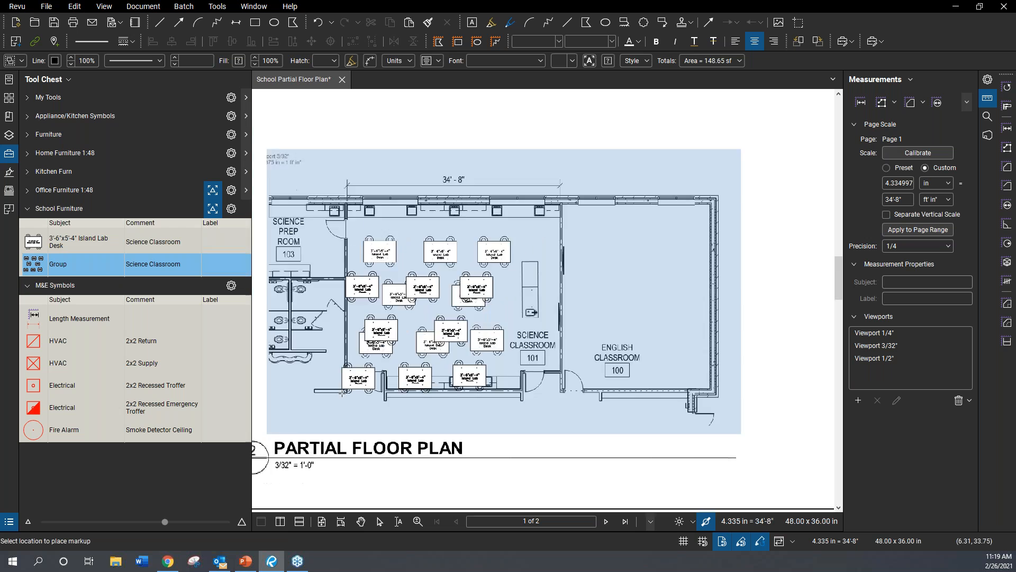
scroll(369, 322, "up", 5)
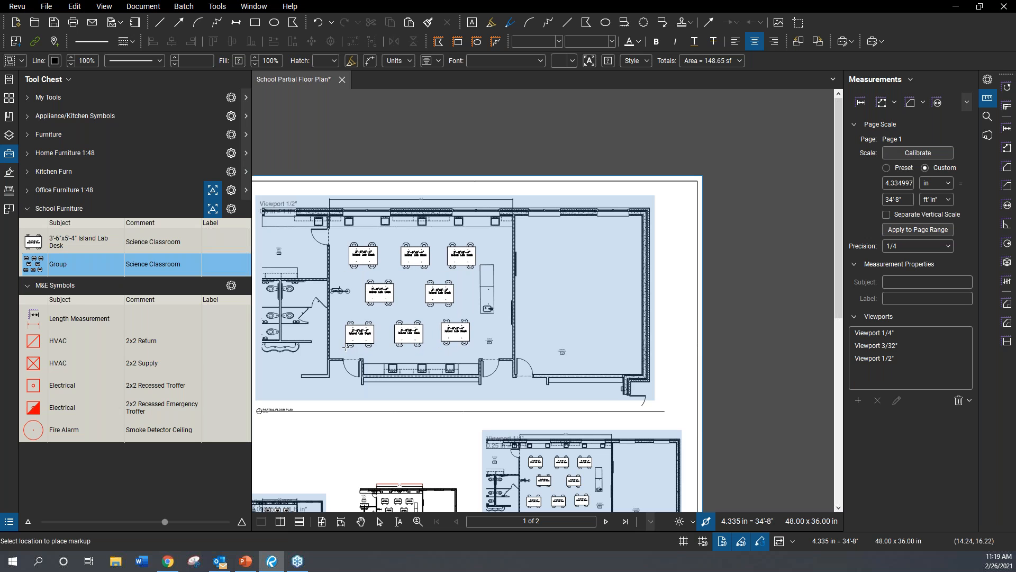
key("Escape")
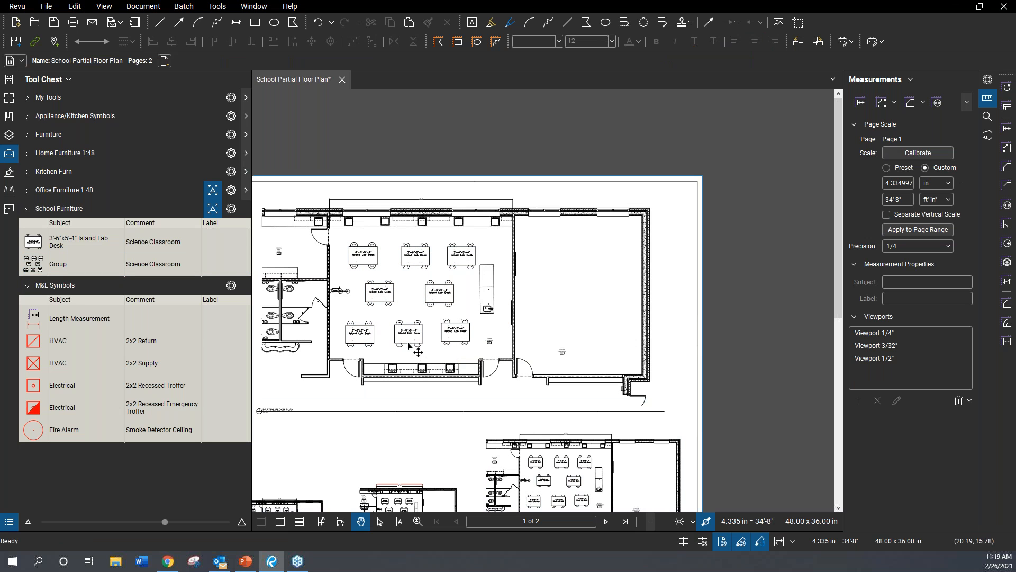
- Measure the path through the large plan's science classroom with Polylength, from the upper-left doorway along the upper aisle and down to the lower-right doorway
scroll(409, 346, "up", 2)
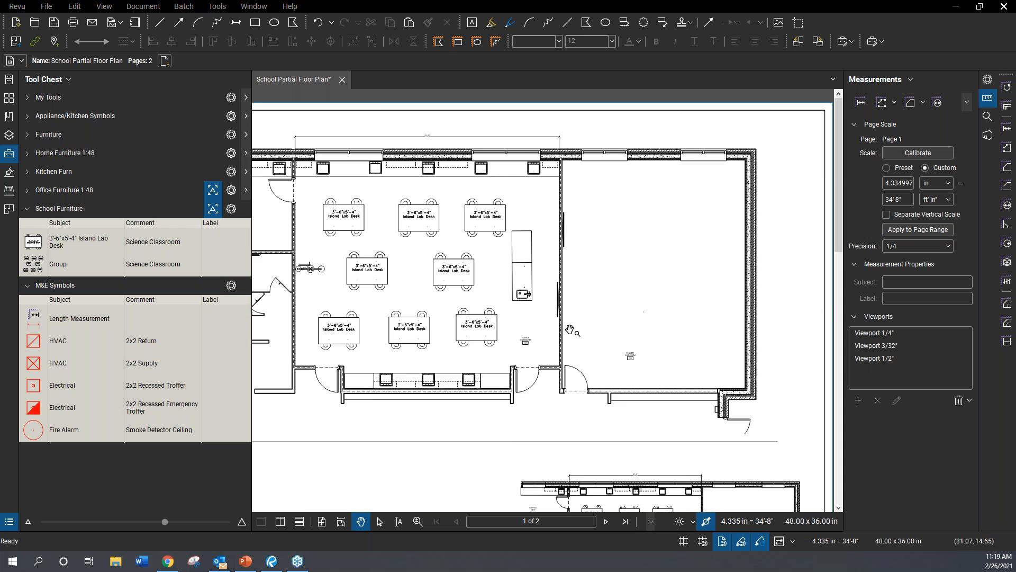
scroll(574, 325, "down", 2)
scroll(451, 324, "up", 4)
left_click_drag(513, 336, 482, 322)
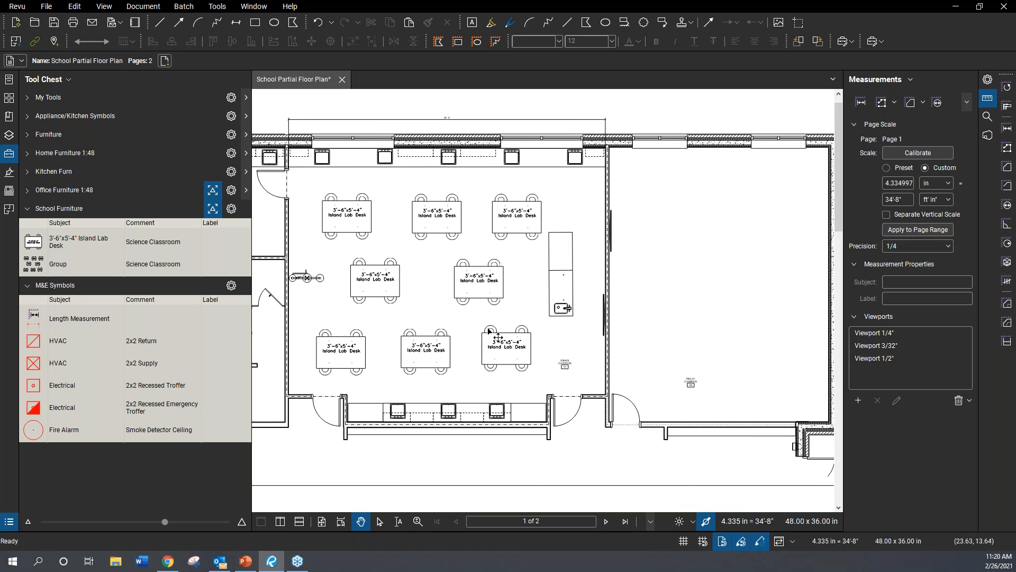
left_click_drag(424, 315, 445, 309)
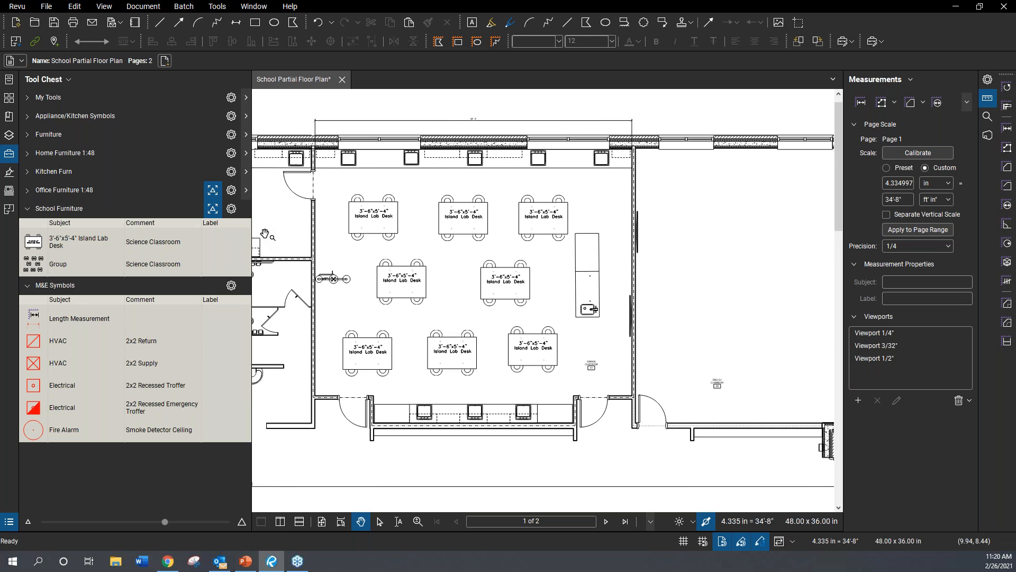
left_click_drag(530, 309, 500, 303)
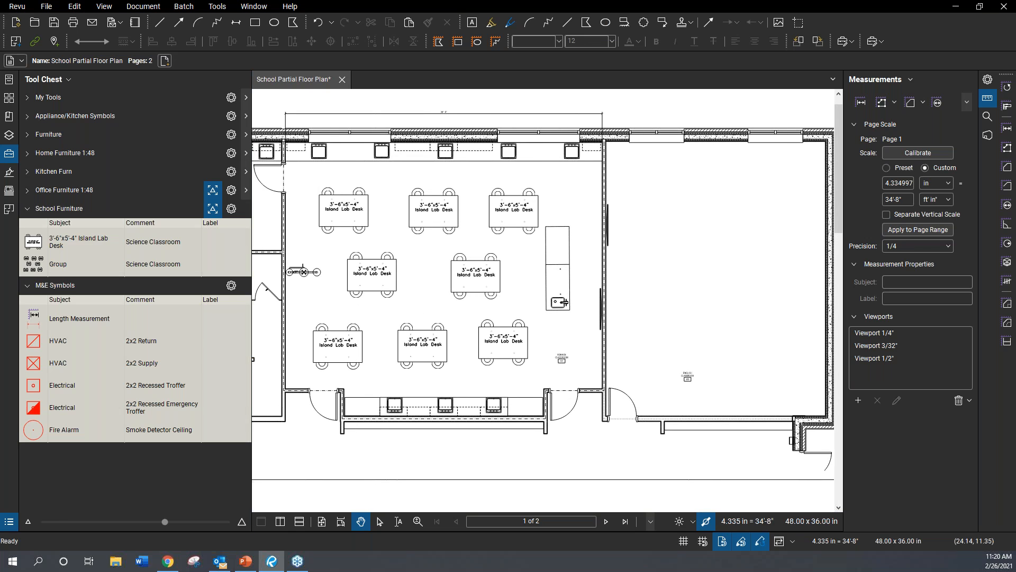
left_click(1007, 150)
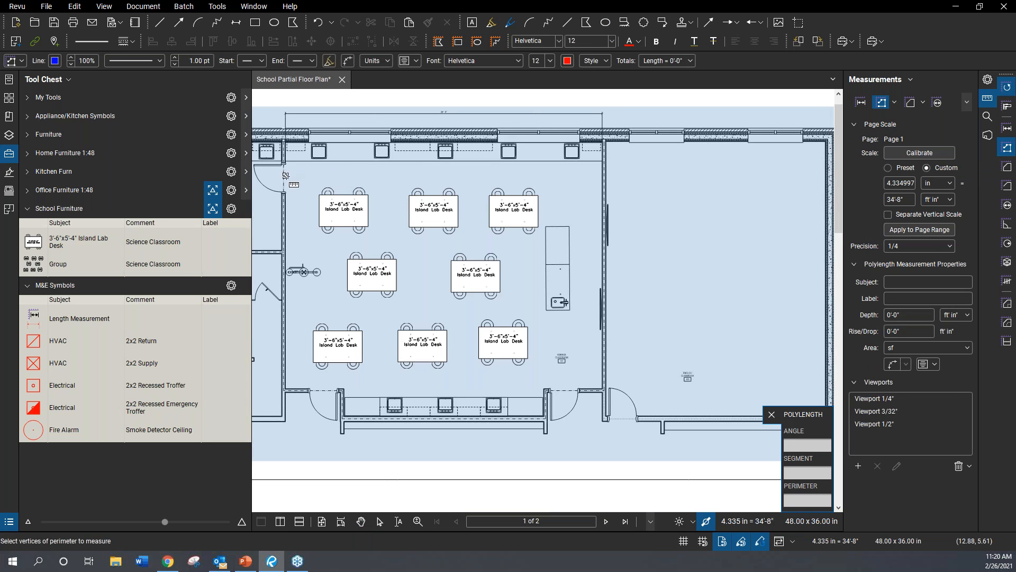
left_click(286, 177)
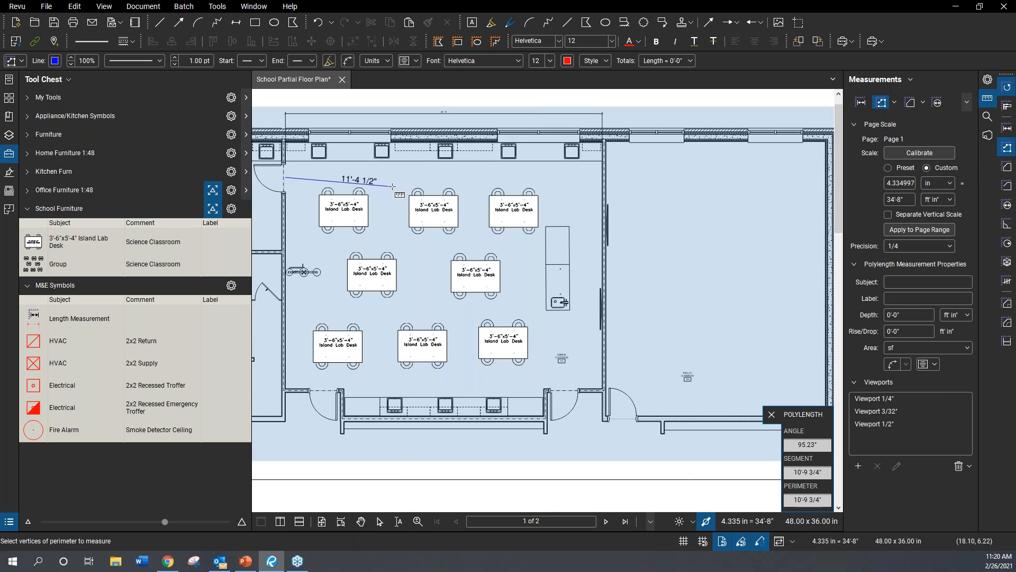
left_click(558, 178)
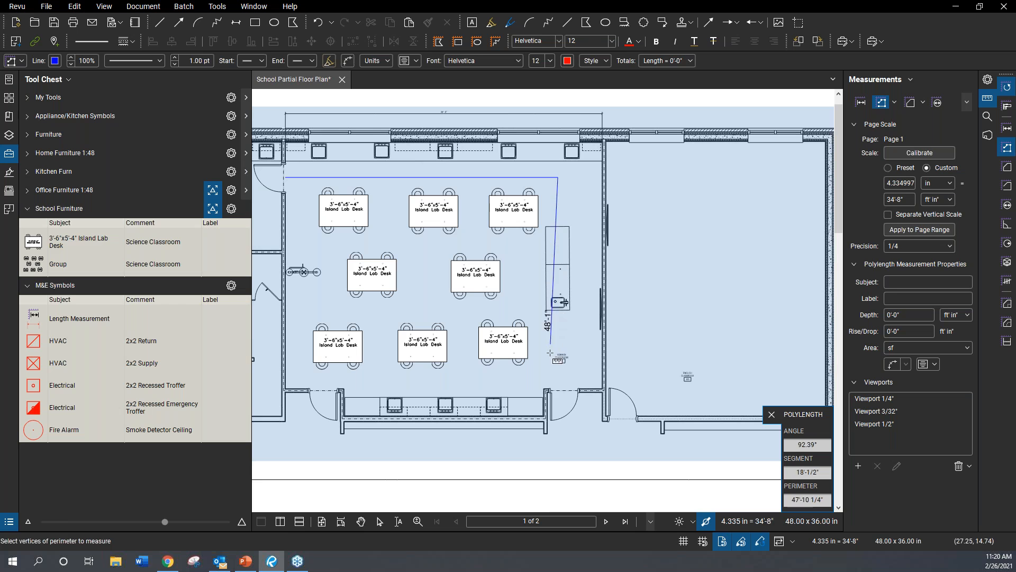
double_click(551, 389)
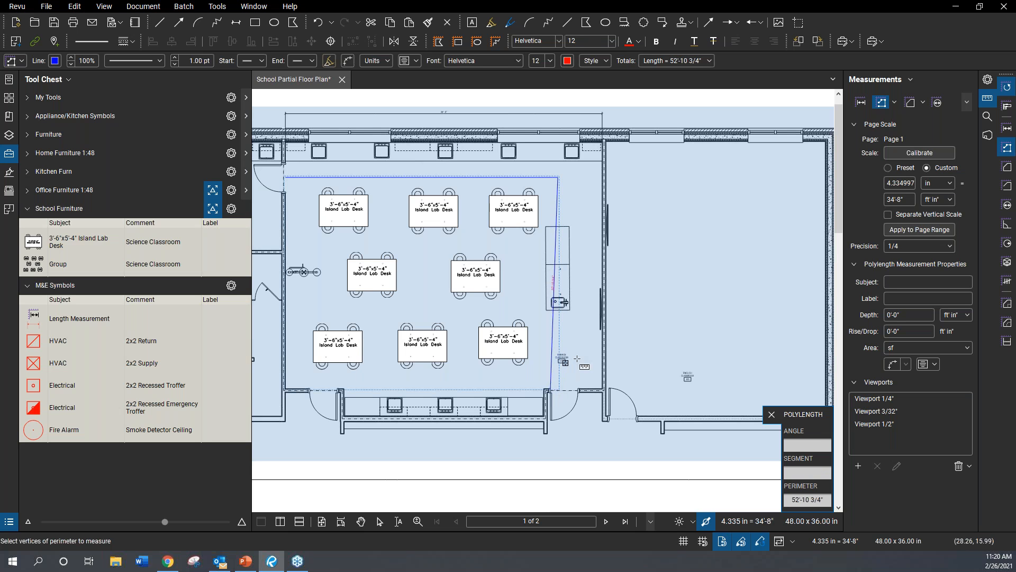
key("Escape")
scroll(556, 285, "up", 5)
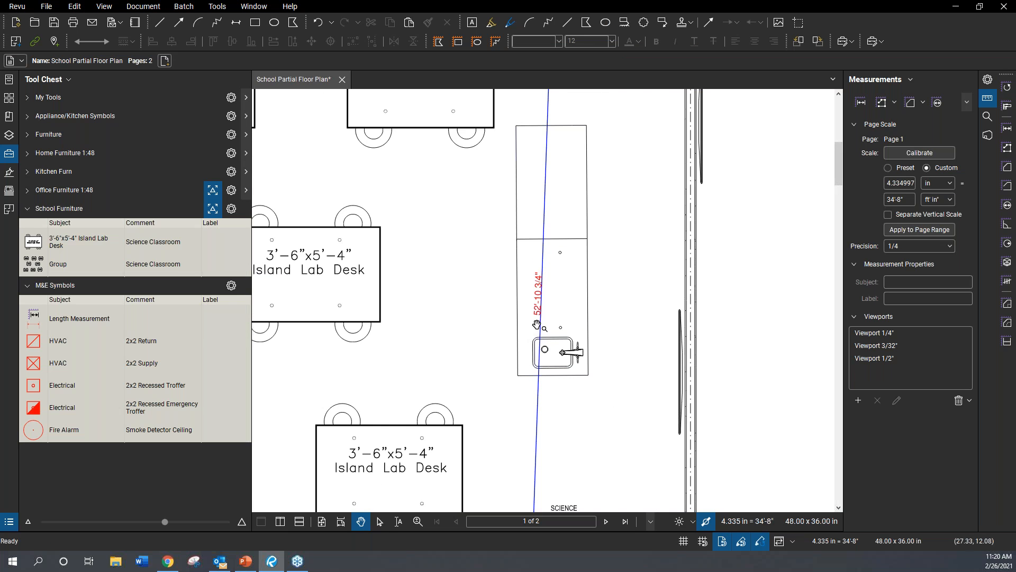
scroll(525, 303, "down", 5)
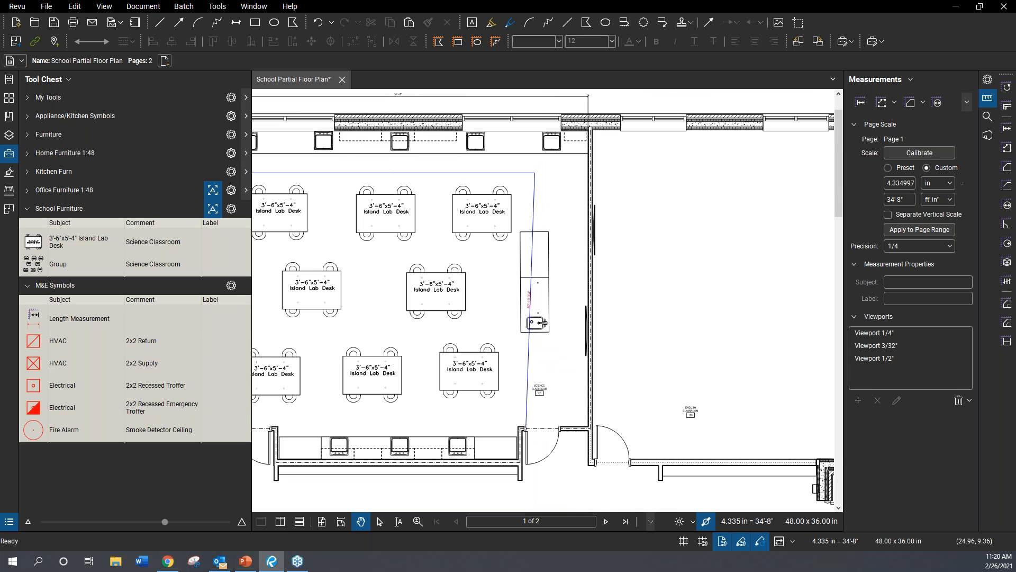
left_click_drag(523, 284, 590, 282)
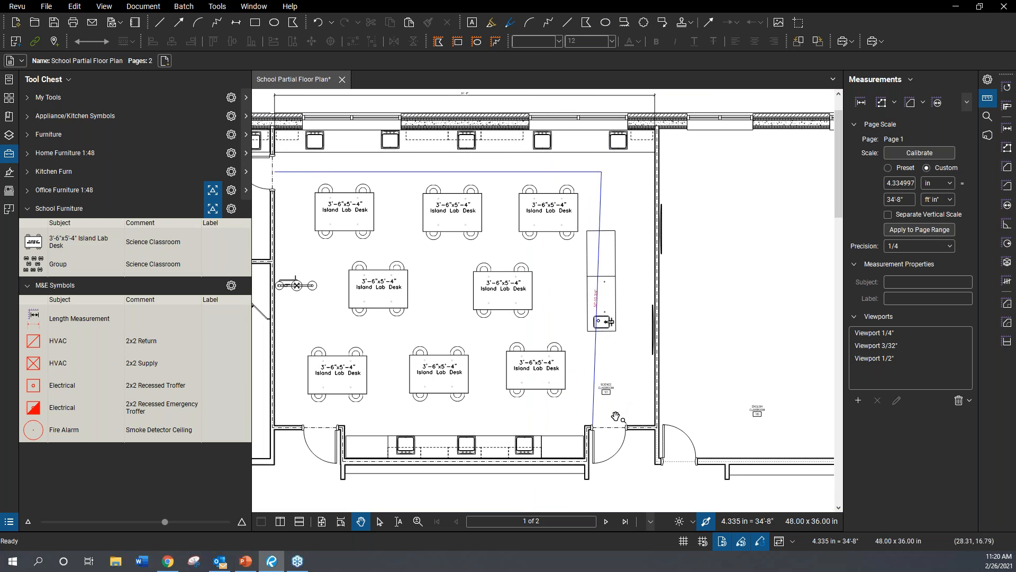
left_click_drag(607, 420, 392, 396)
left_click_drag(553, 289, 537, 307)
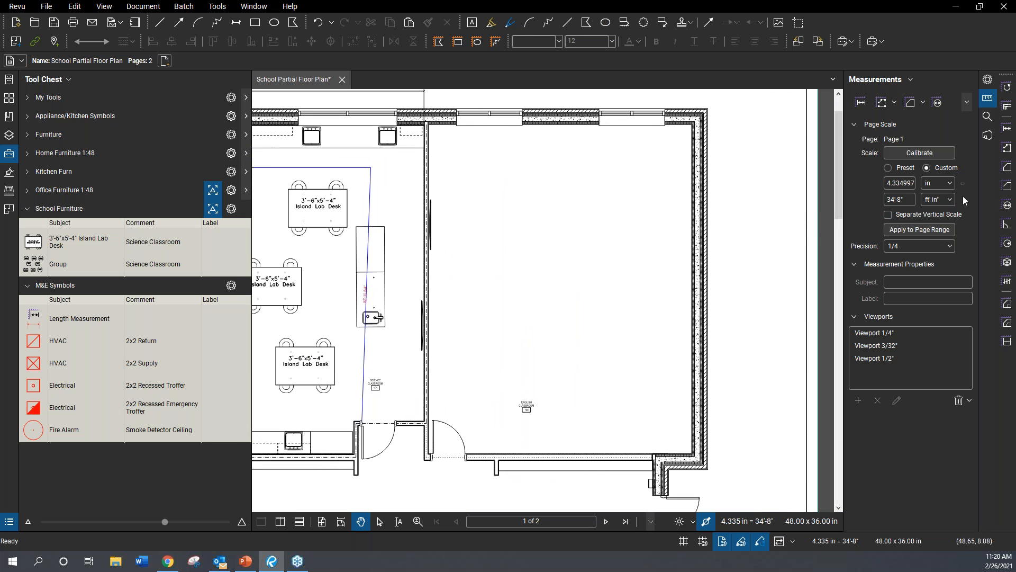
left_click(1007, 168)
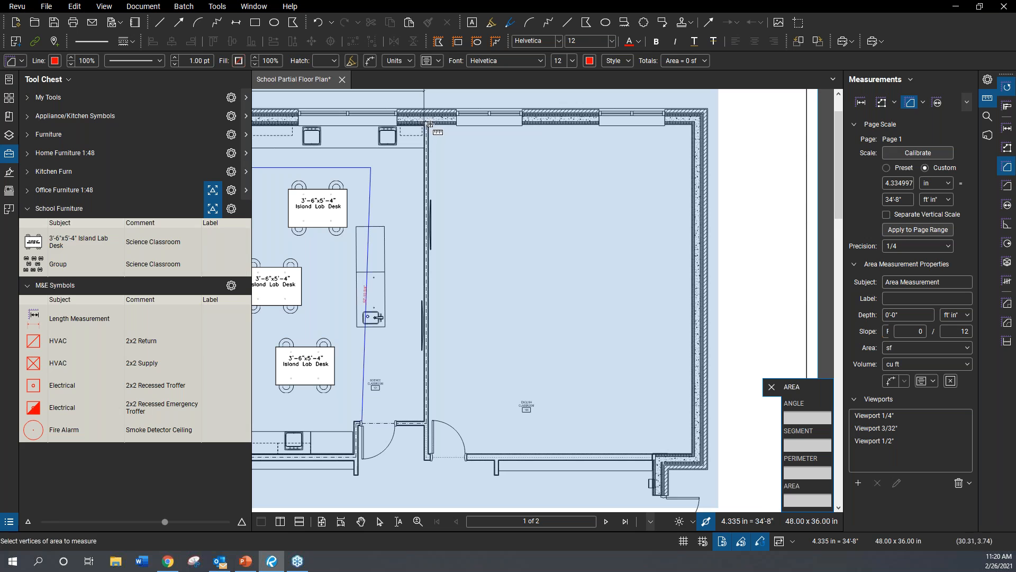
left_click(430, 125)
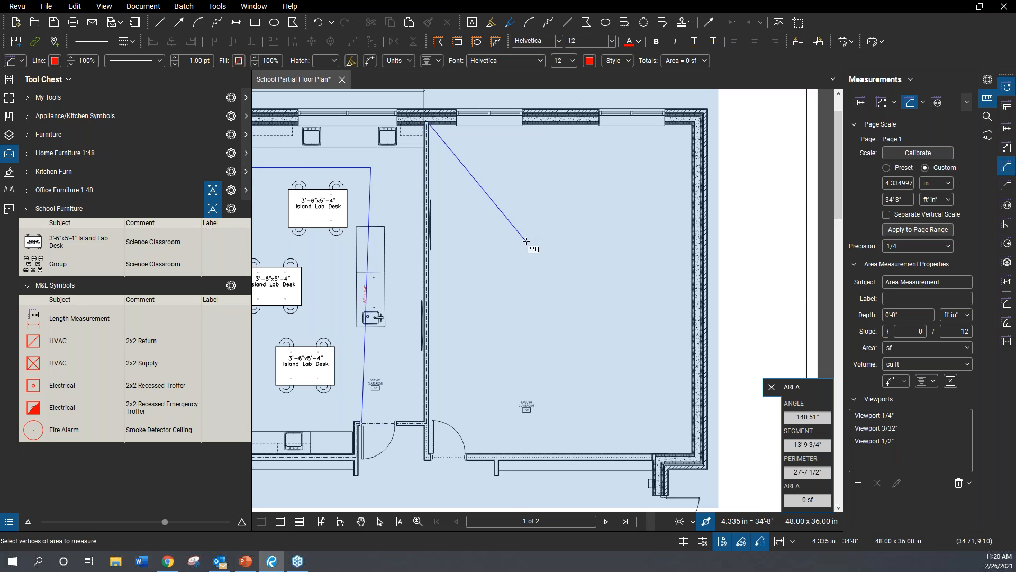
key("Escape")
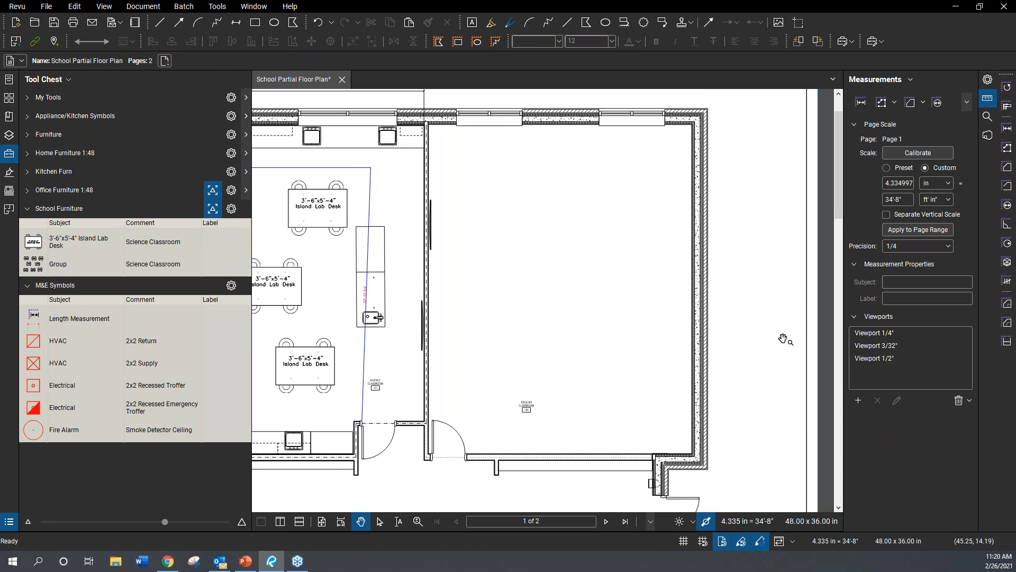
- Measure the area of the large plan's English classroom as a rectangle between its opposite inside corners
left_click(1005, 168)
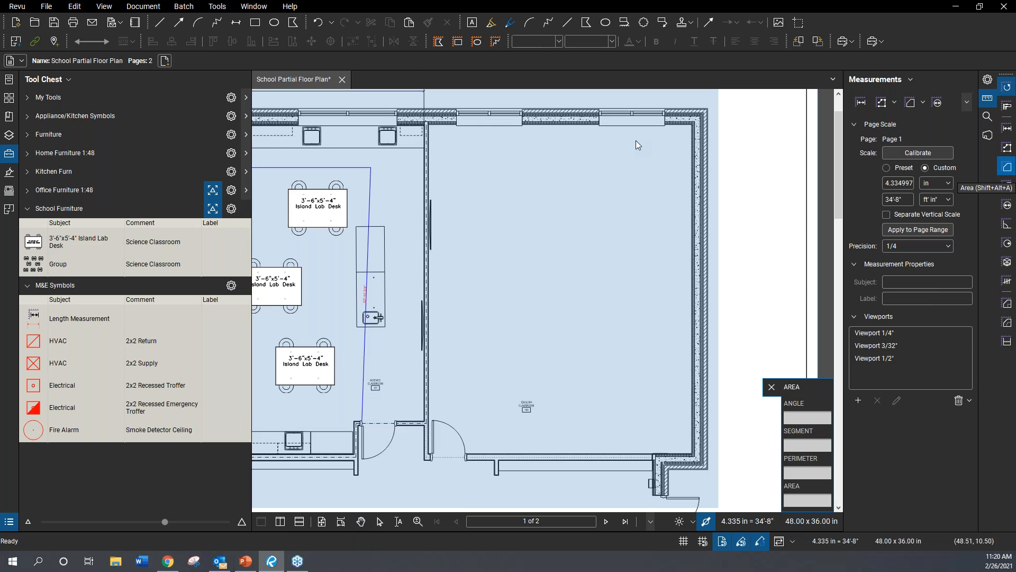
left_click_drag(429, 125, 693, 454)
scroll(588, 360, "down", 5)
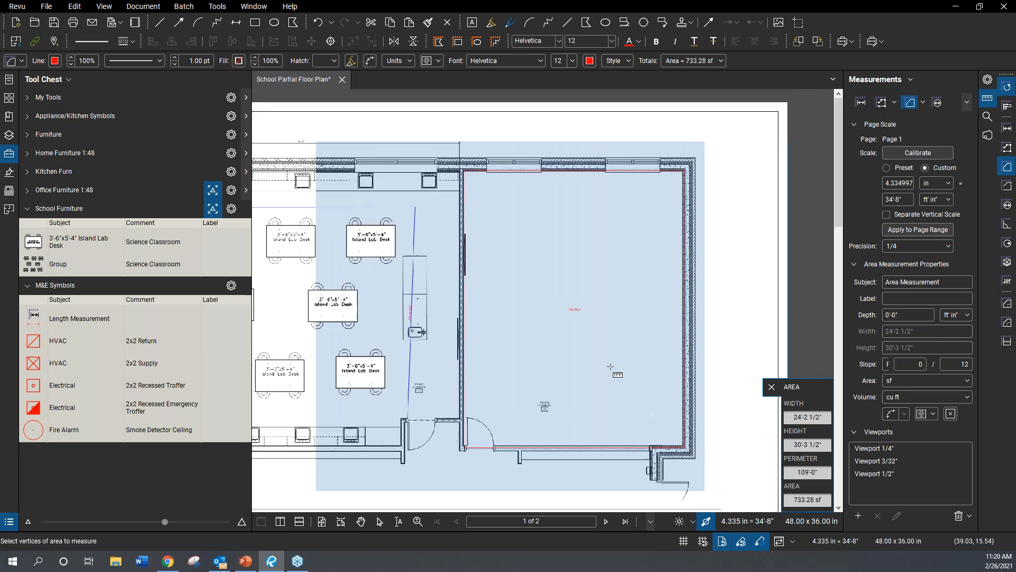
- Measure the area of the English classroom in the Viewport 1/4" plan as a corner-to-corner rectangle, and end the measurement command
scroll(586, 362, "up", 5)
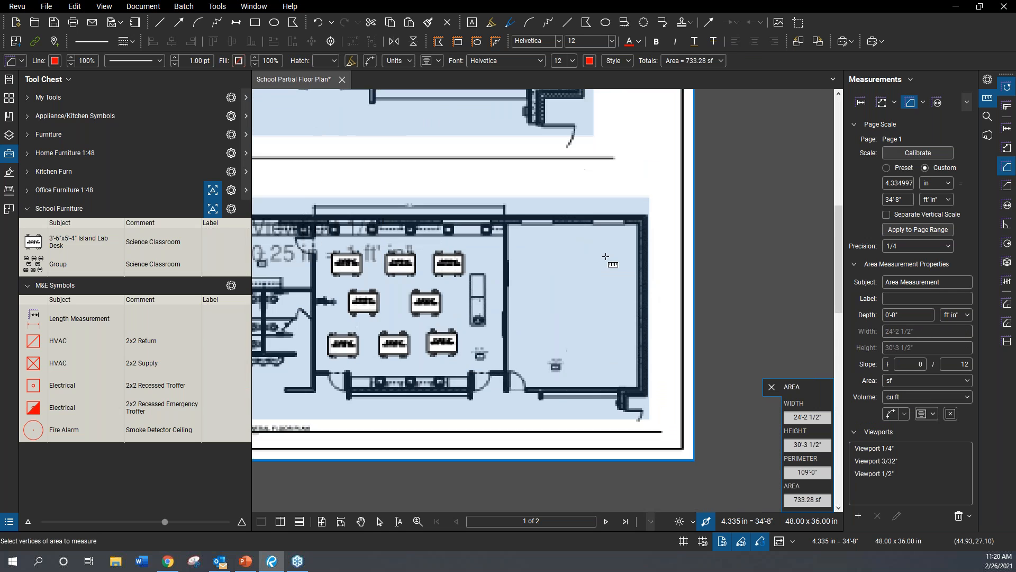
left_click(420, 180)
key("Escape")
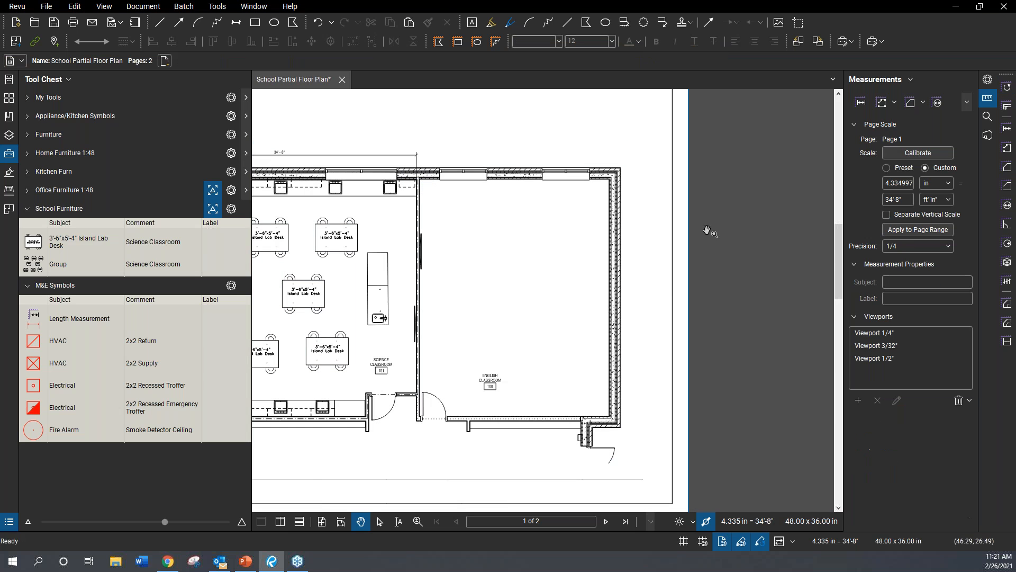
left_click(1009, 170)
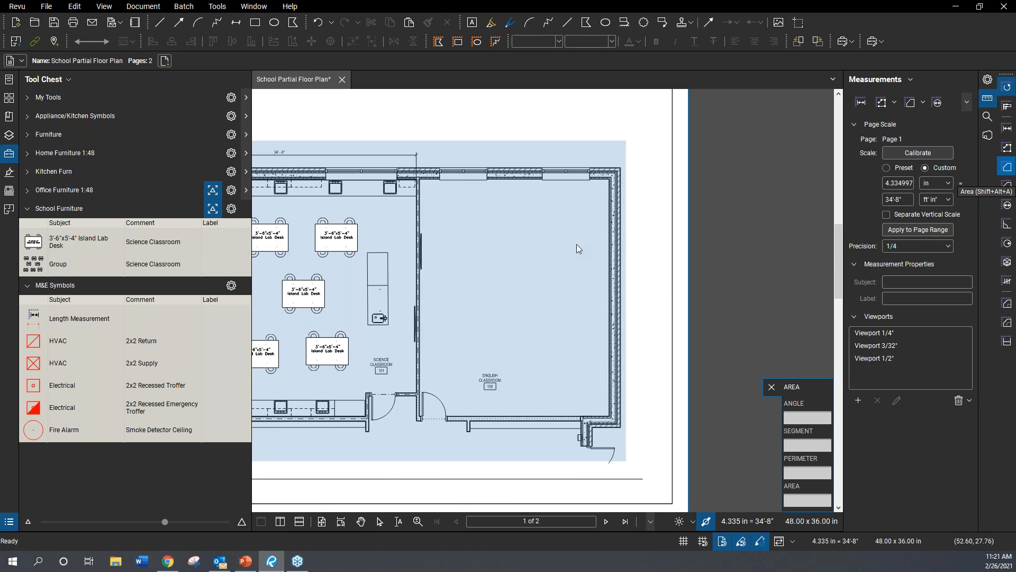
scroll(506, 206, "up", 3)
scroll(506, 206, "down", 1)
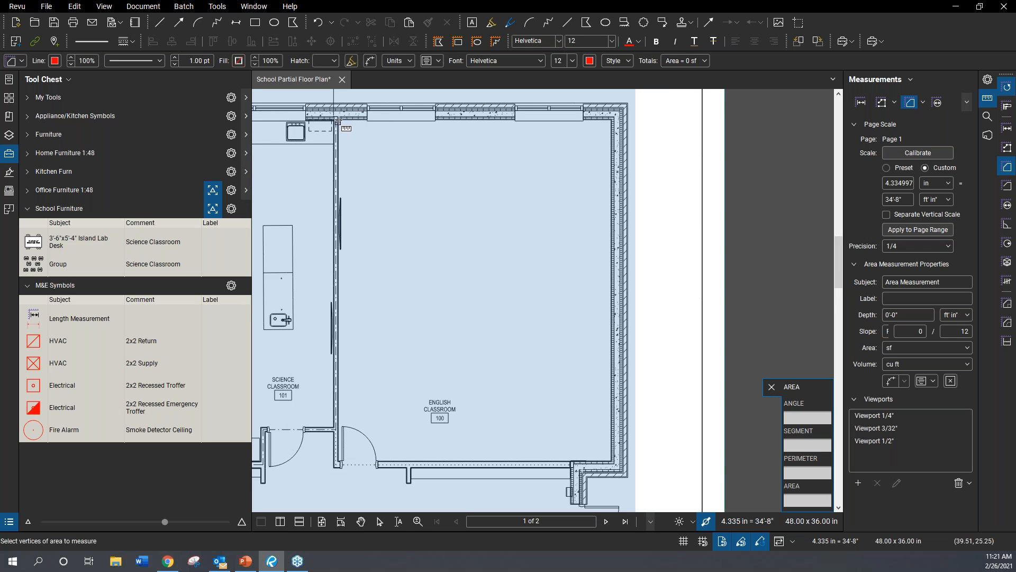
left_click_drag(339, 120, 610, 458)
scroll(508, 397, "down", 4)
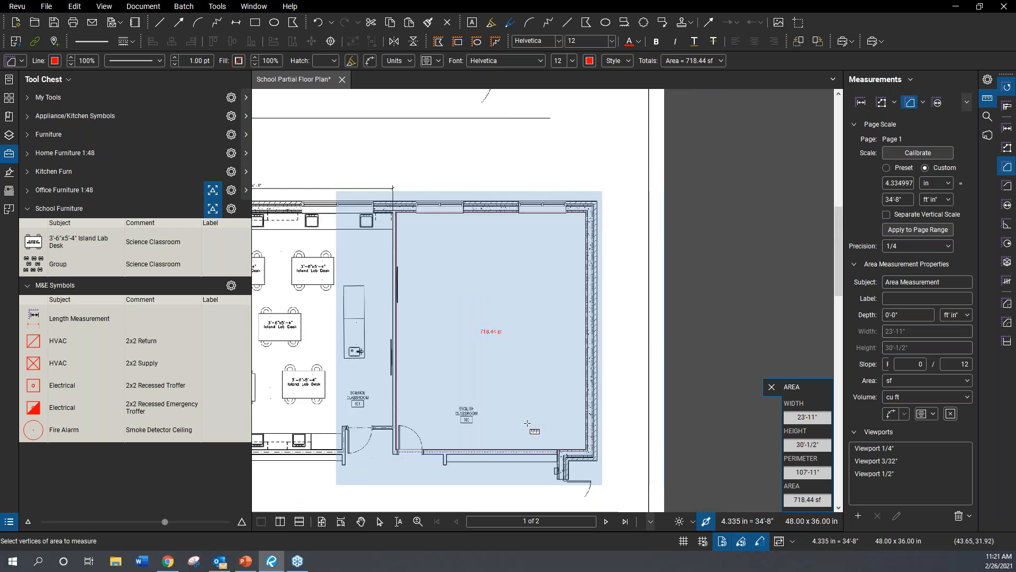
left_click_drag(365, 355, 470, 358)
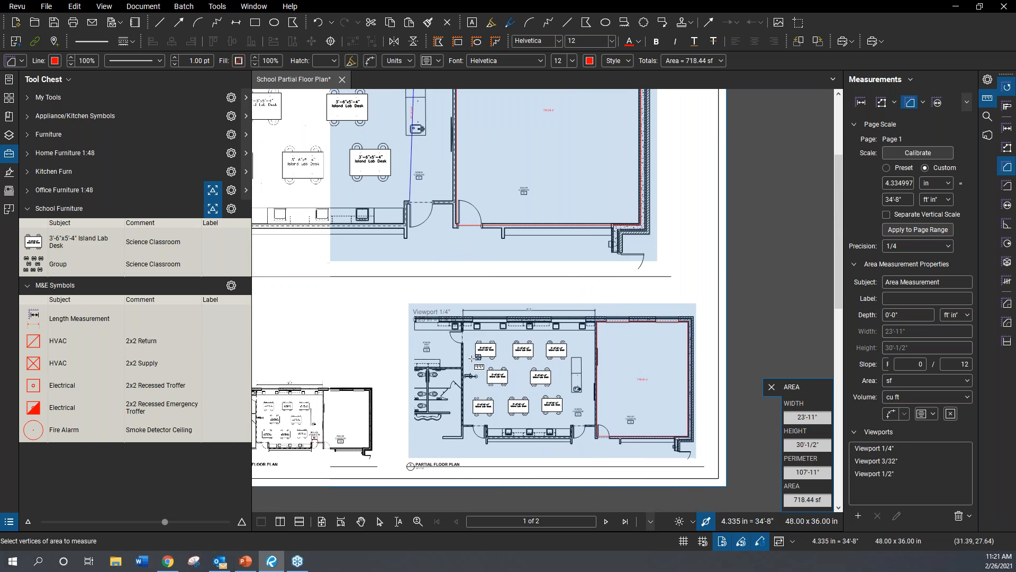
left_click_drag(281, 337, 409, 329)
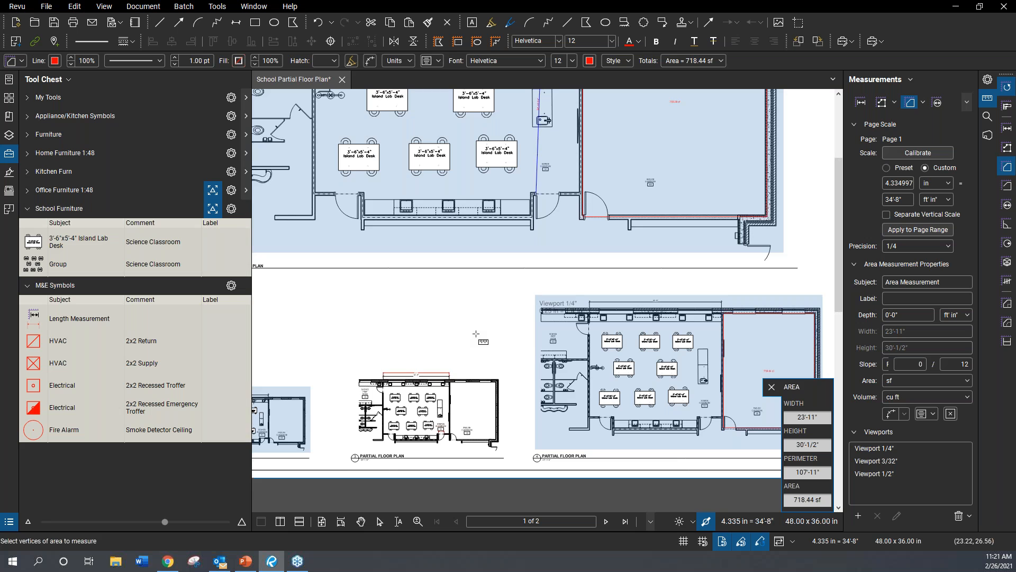
key("Escape")
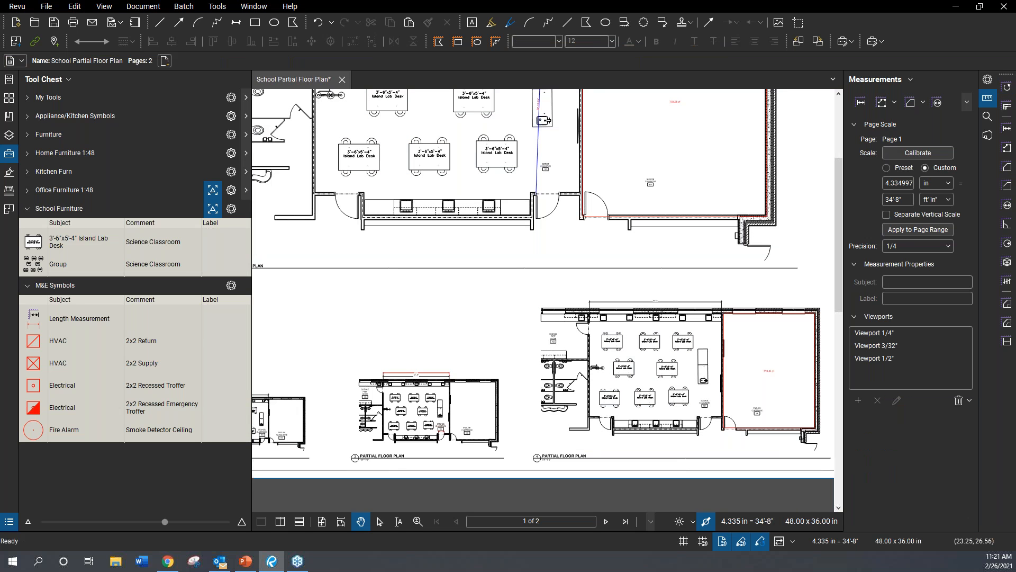
- Go to page 2 and set its page scale to the preset 1/8" = 1'-0" with 1/4 precision
scroll(509, 334, "down", 3)
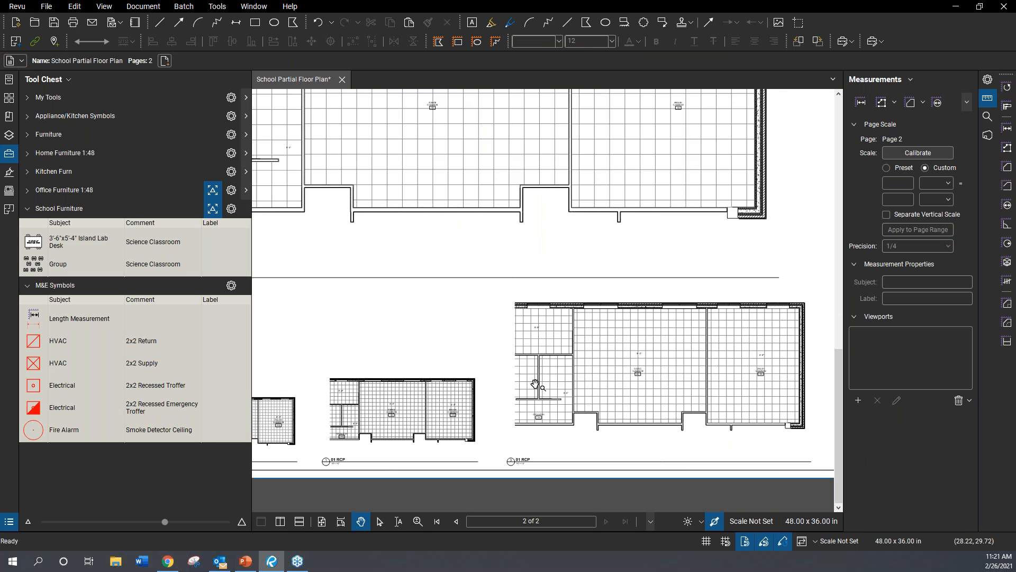
left_click(762, 523)
left_click(443, 289)
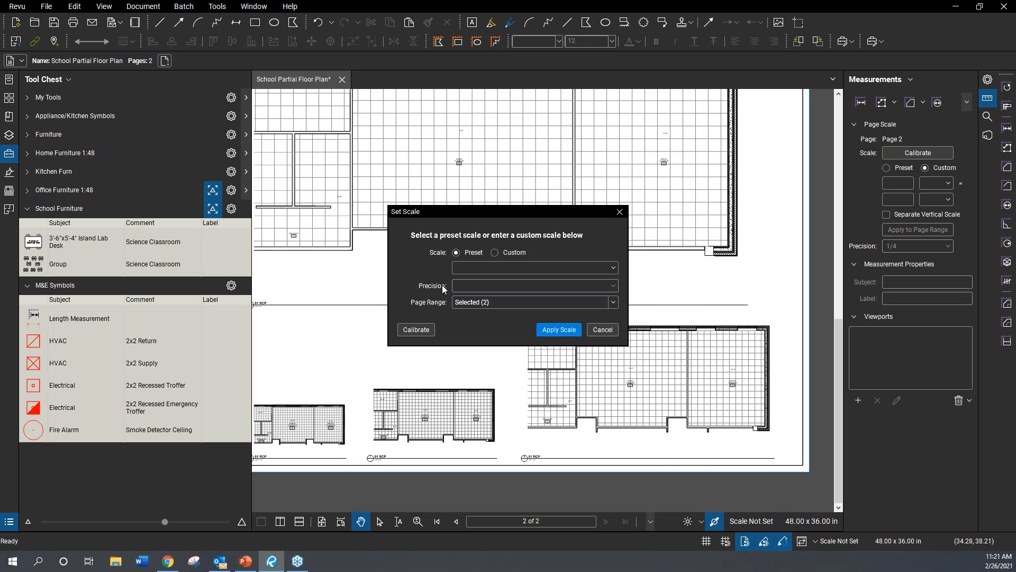
left_click(475, 269)
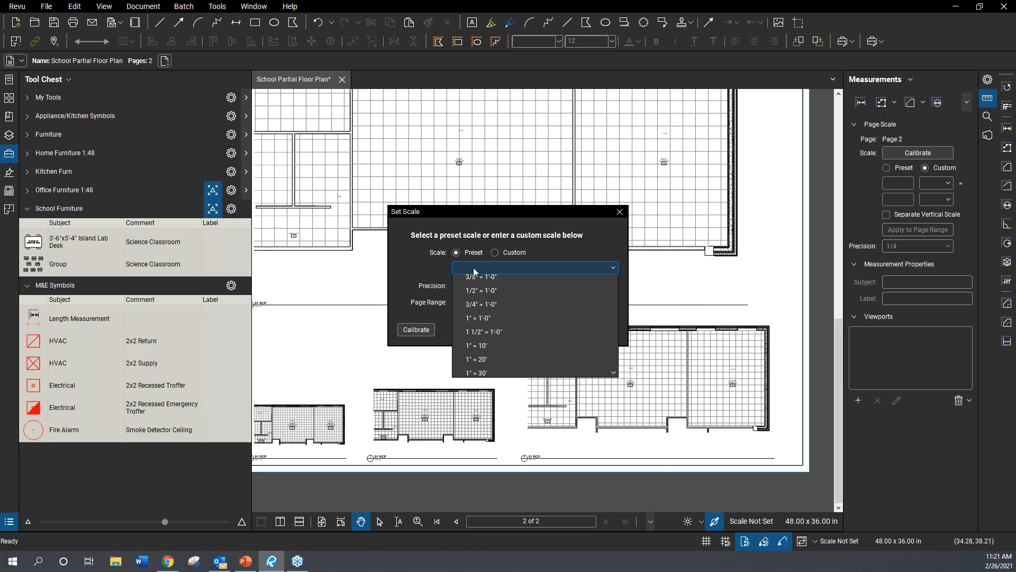
left_click(481, 323)
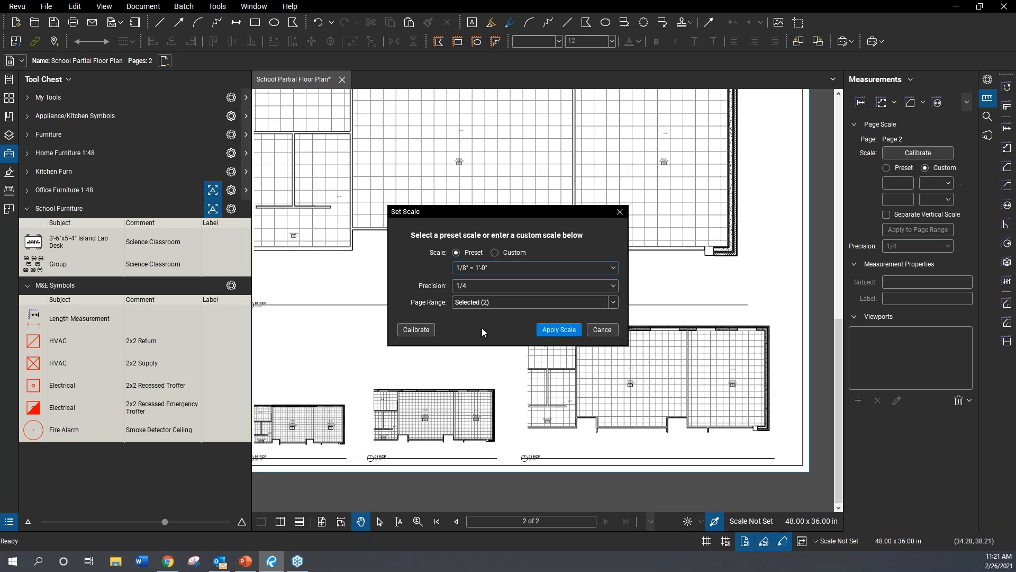
left_click(555, 331)
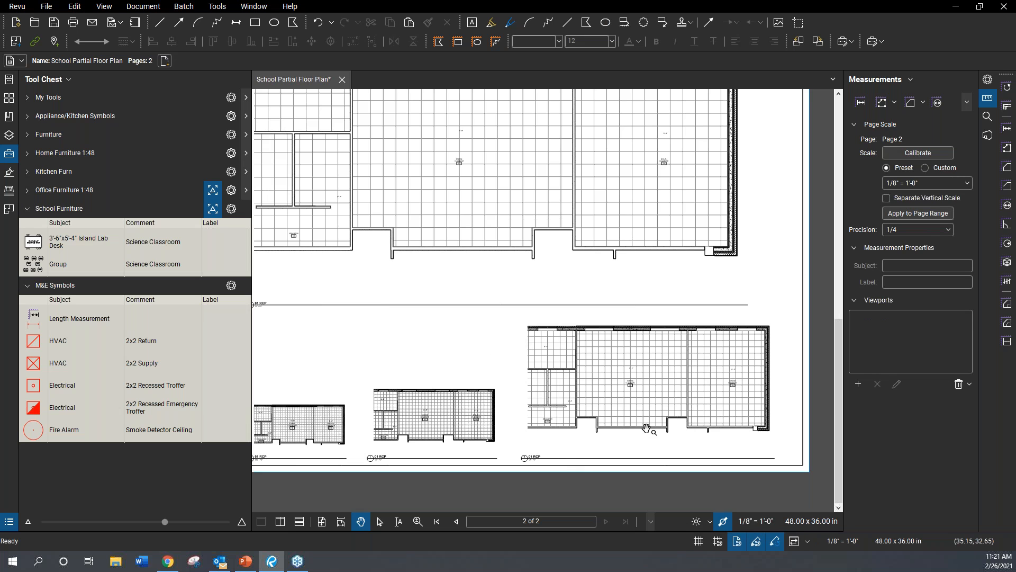
- Add a viewport around the lower-right RCP plan on page 2, named Viewport 1/4, at 1/4" = 1'-0" with 1/4 precision
scroll(540, 358, "up", 4)
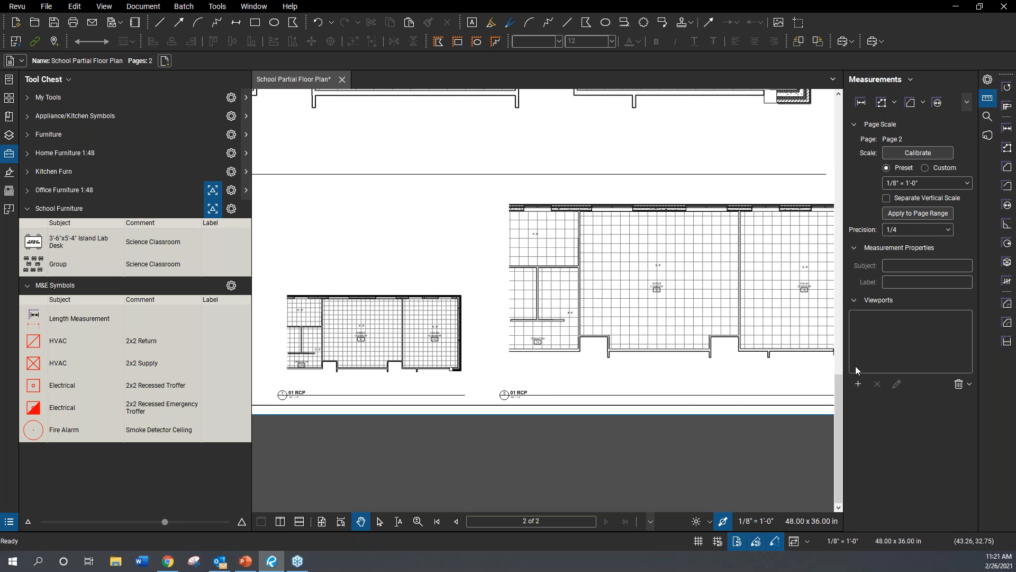
left_click(859, 385)
left_click(589, 311)
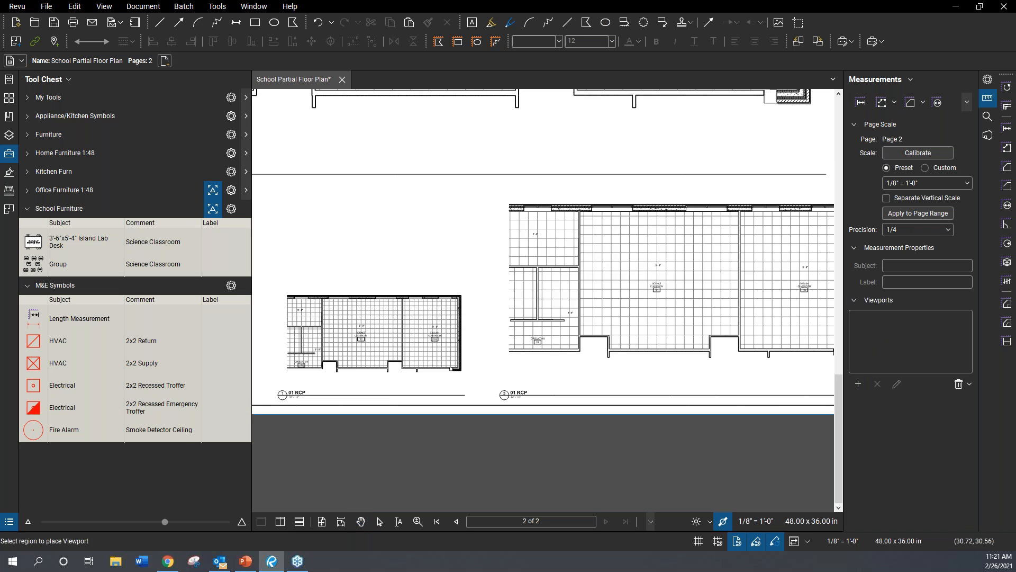
left_click_drag(661, 336, 480, 298)
left_click_drag(317, 157, 687, 360)
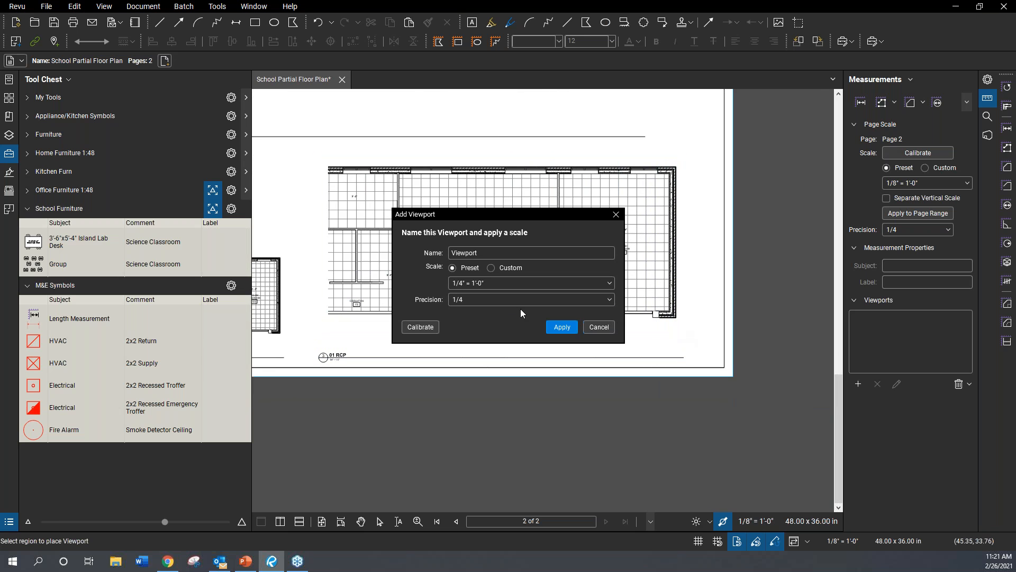
left_click(497, 257)
type("1/4")
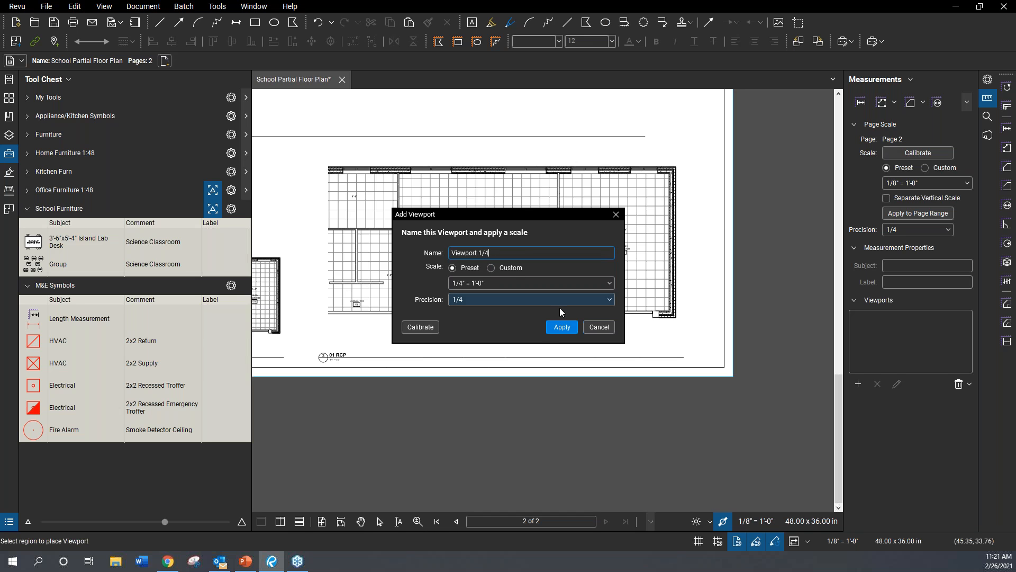
left_click(562, 326)
left_click_drag(398, 295, 563, 323)
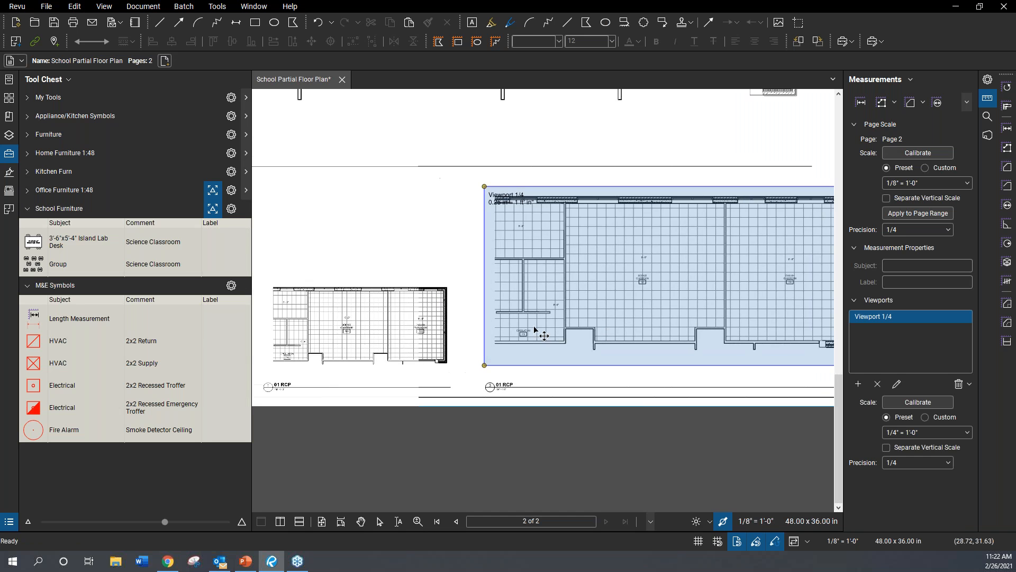
- Add a viewport around the lower-left RCP plan on page 2, named Viewport 3/32, at 3/32" = 1'-0" with 1/4 precision
scroll(536, 328, "down", 2)
left_click_drag(388, 326, 517, 321)
scroll(398, 347, "up", 6)
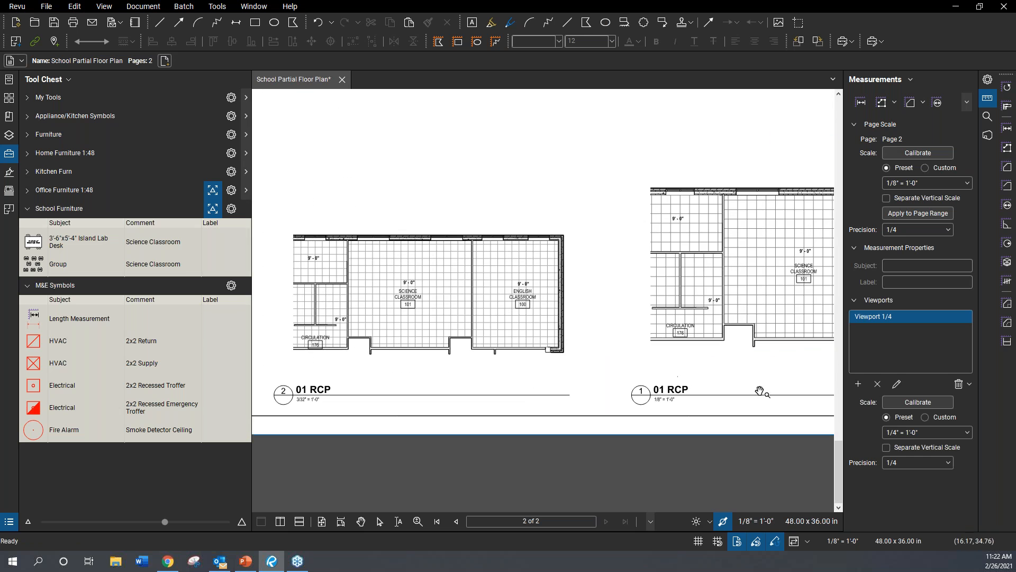
left_click(859, 384)
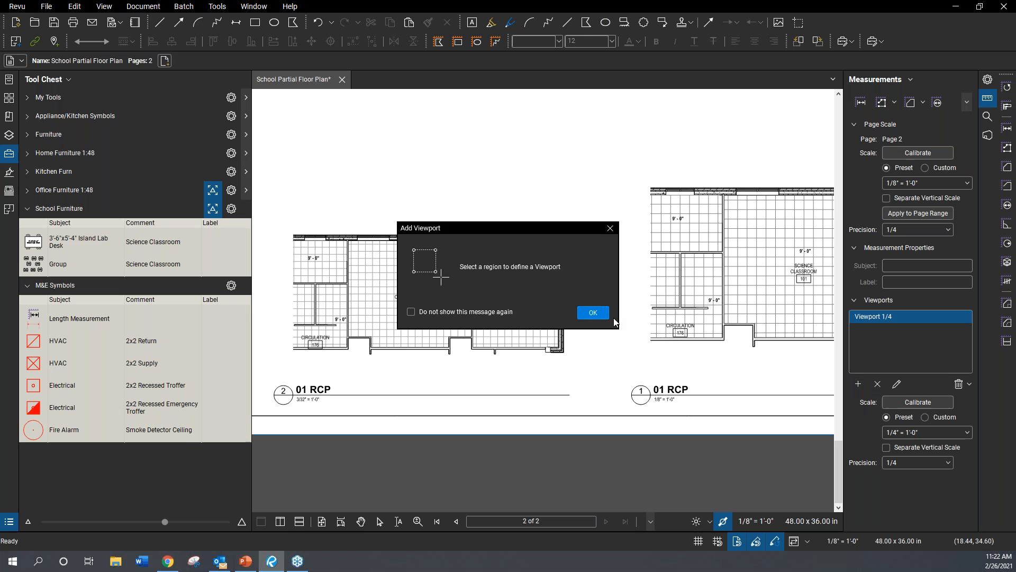
left_click(592, 313)
mouse_move(283, 224)
left_mouse_down()
mouse_move(521, 381)
mouse_move(577, 385)
left_mouse_up()
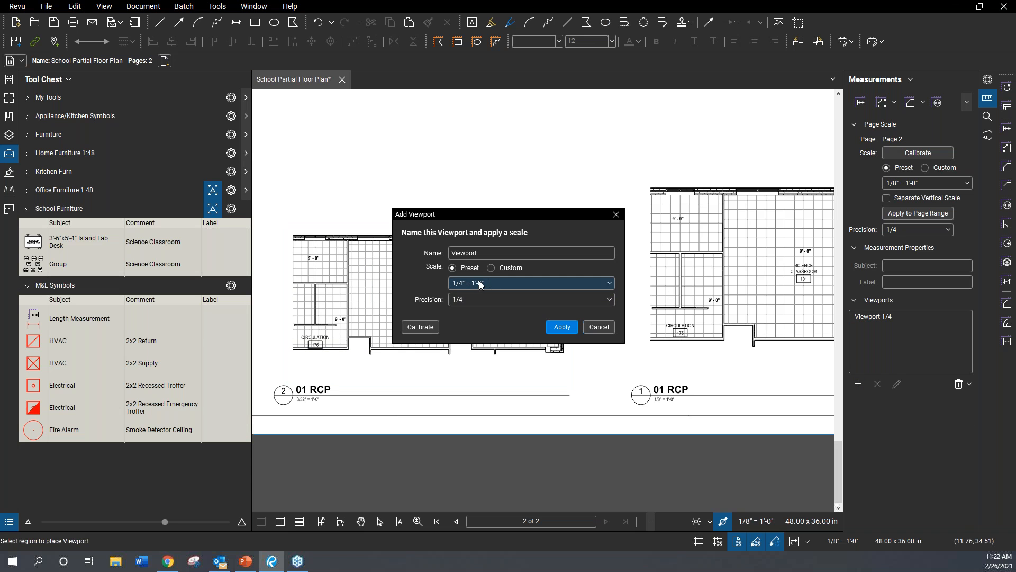
left_click(478, 284)
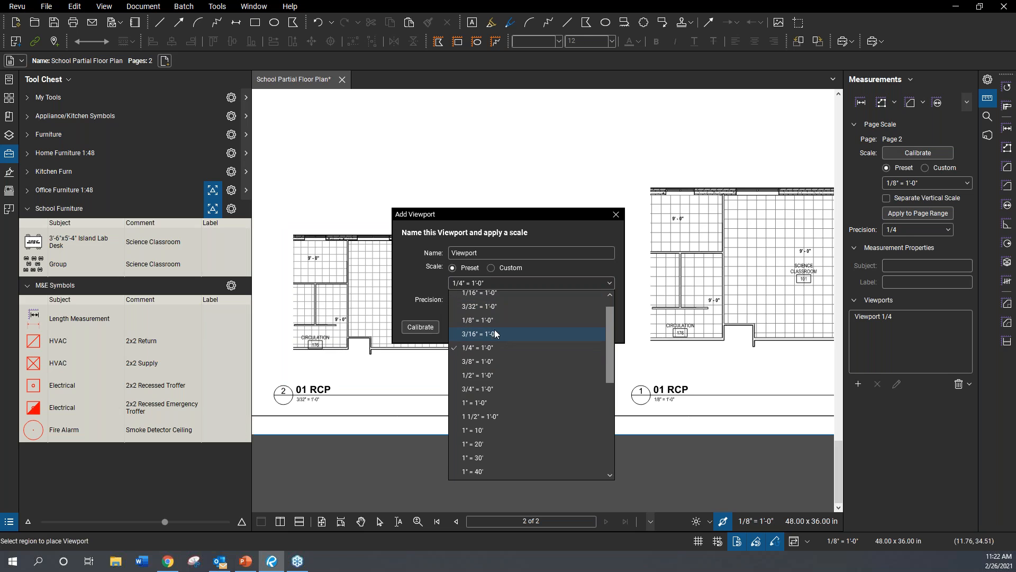
left_click(478, 307)
left_click(490, 251)
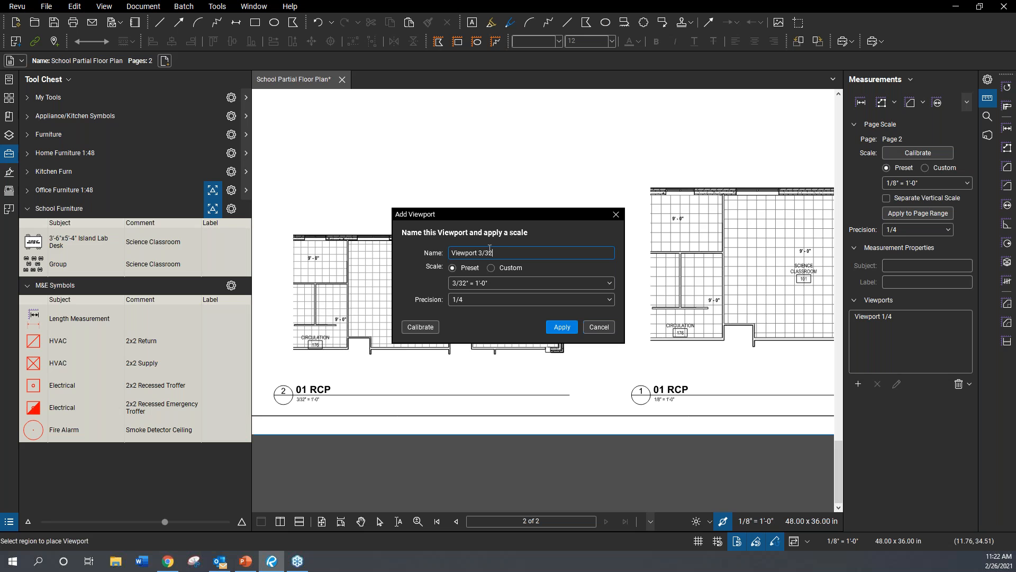
left_click(563, 327)
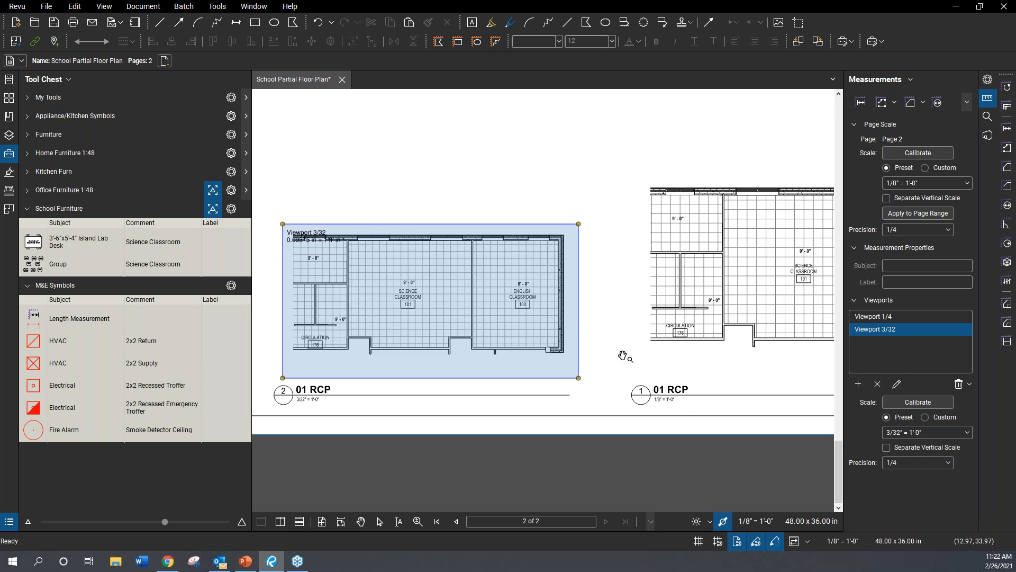
left_click(623, 356)
- Make the M&E Symbols tool set dynamically scaled with the preset 1/8" = 1'-0" as its baseline
scroll(621, 347, "down", 3)
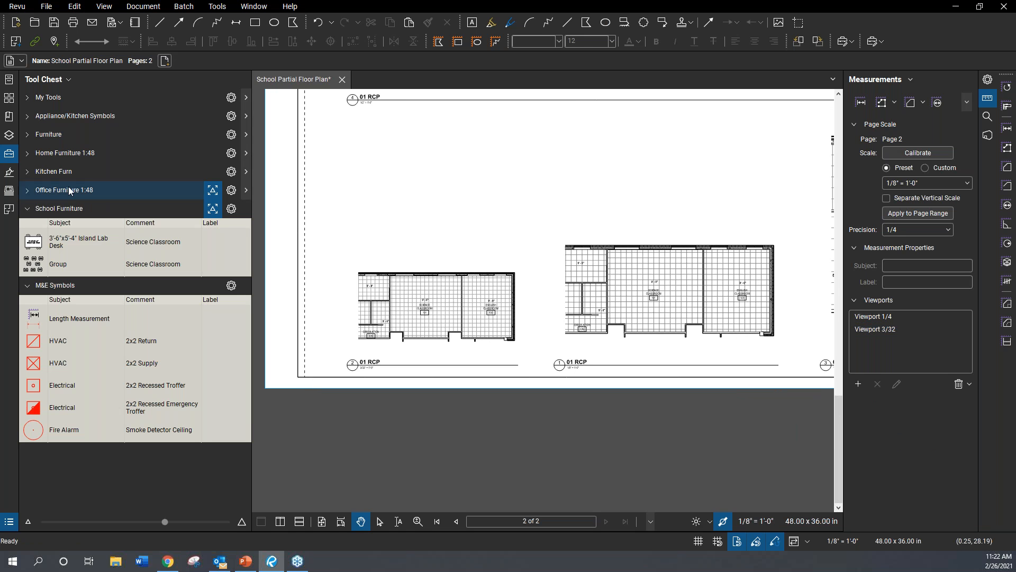
left_click(232, 290)
left_click(246, 335)
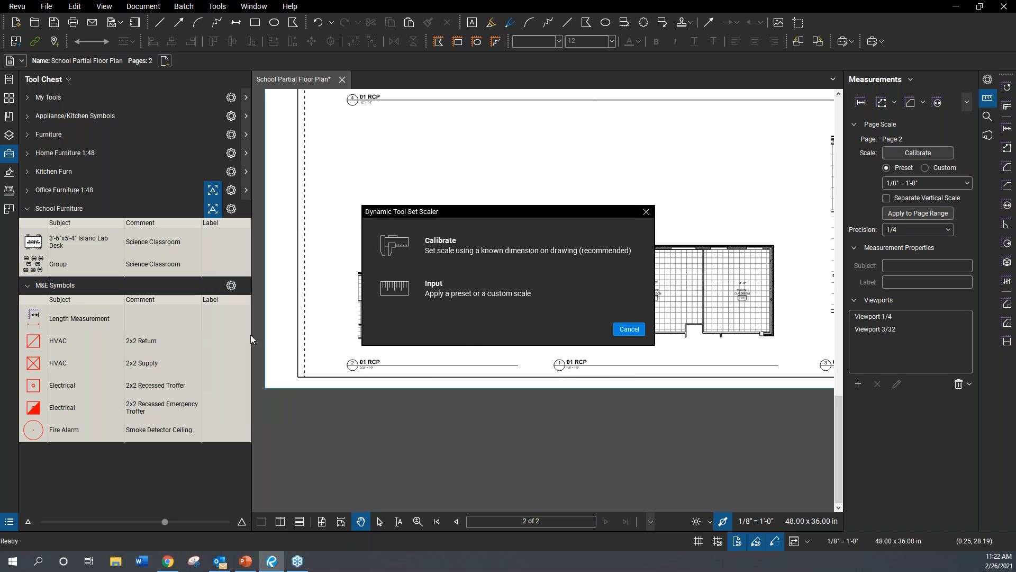
left_click(435, 291)
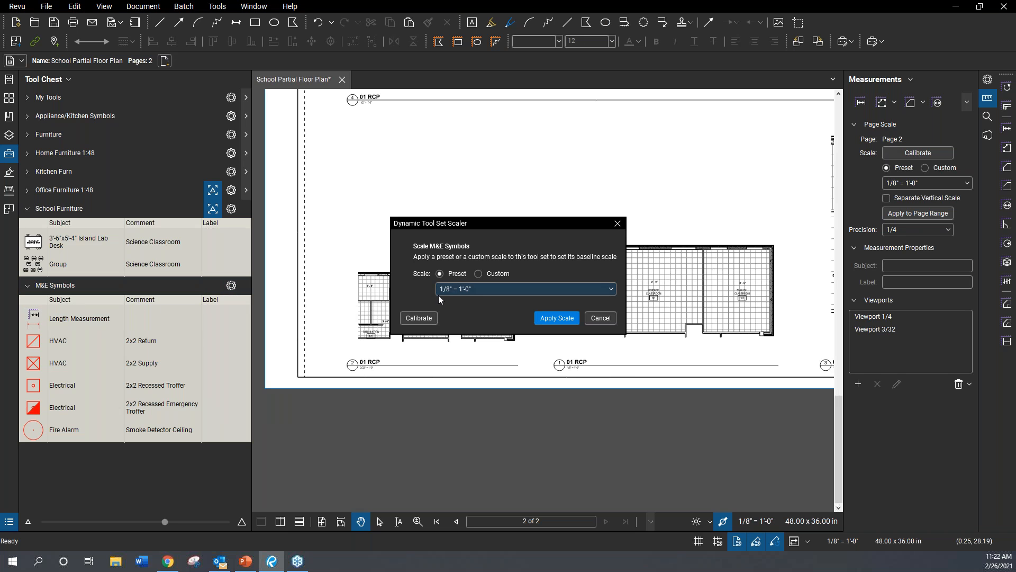
left_click(538, 318)
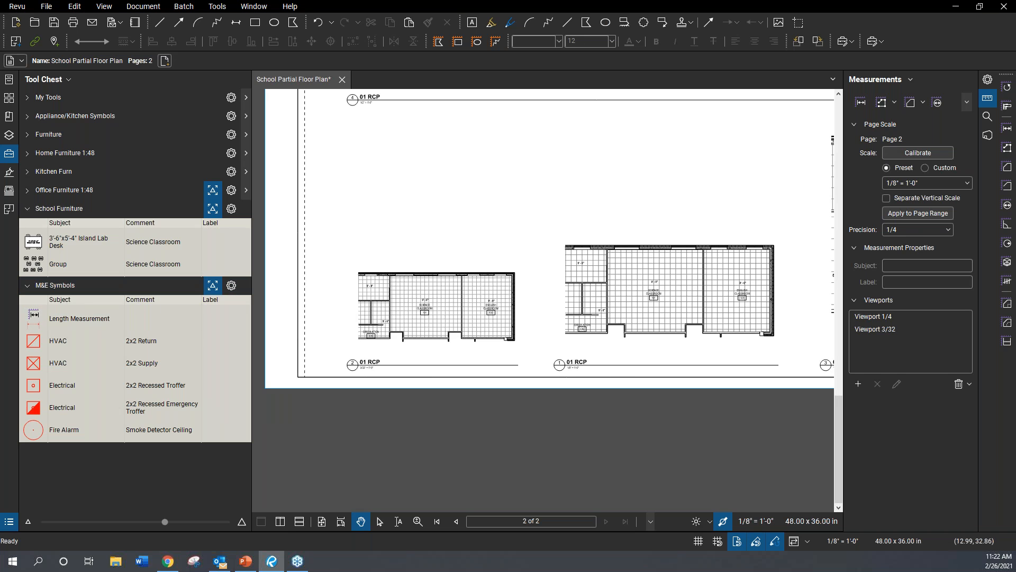
- Place an HVAC 2x2 Return and three 2x2 Supply symbols in a column beneath it in the Viewport 3/32 science classroom
left_click(33, 342)
scroll(393, 295, "up", 5)
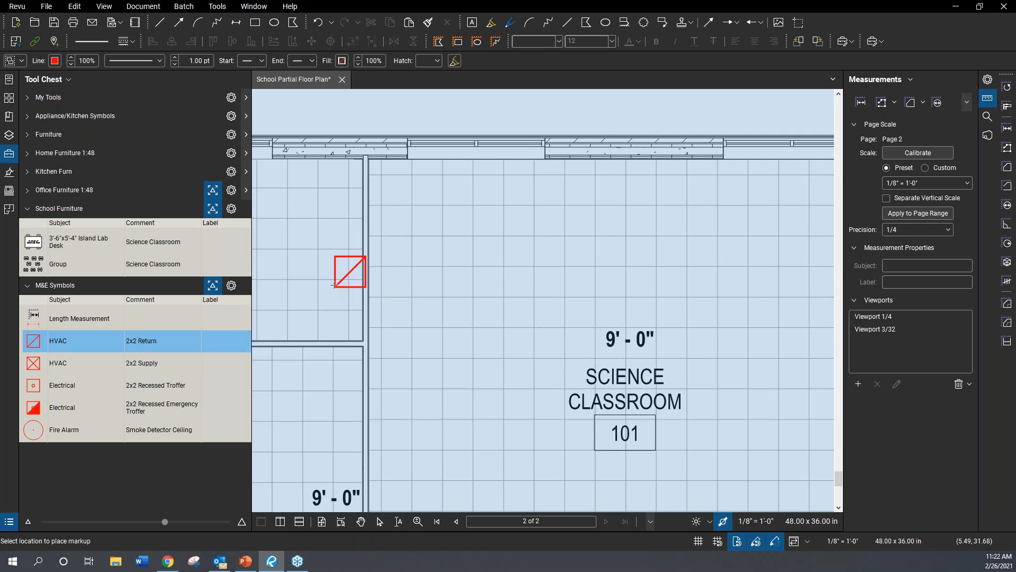
scroll(334, 285, "down", 2)
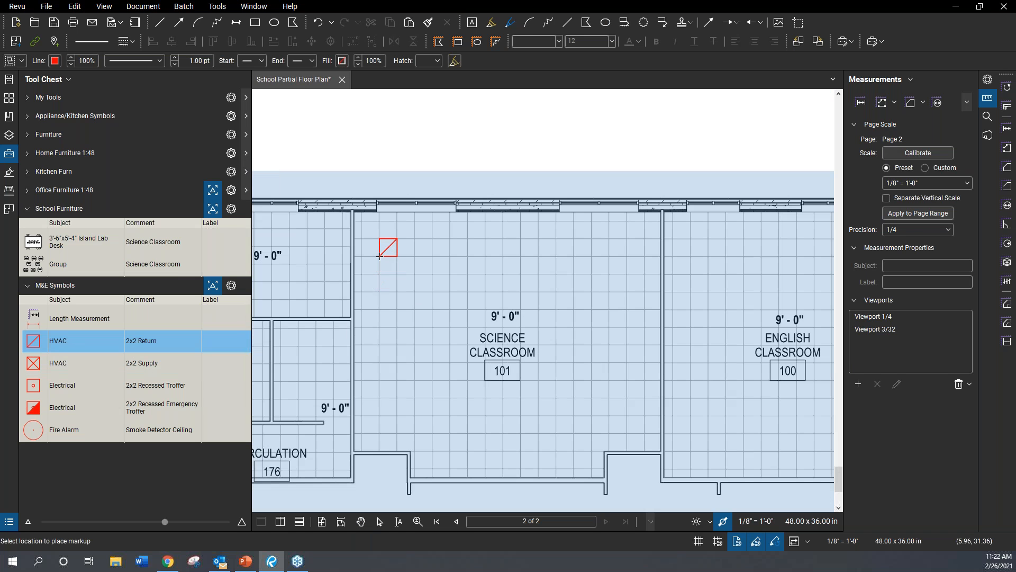
left_click(379, 256)
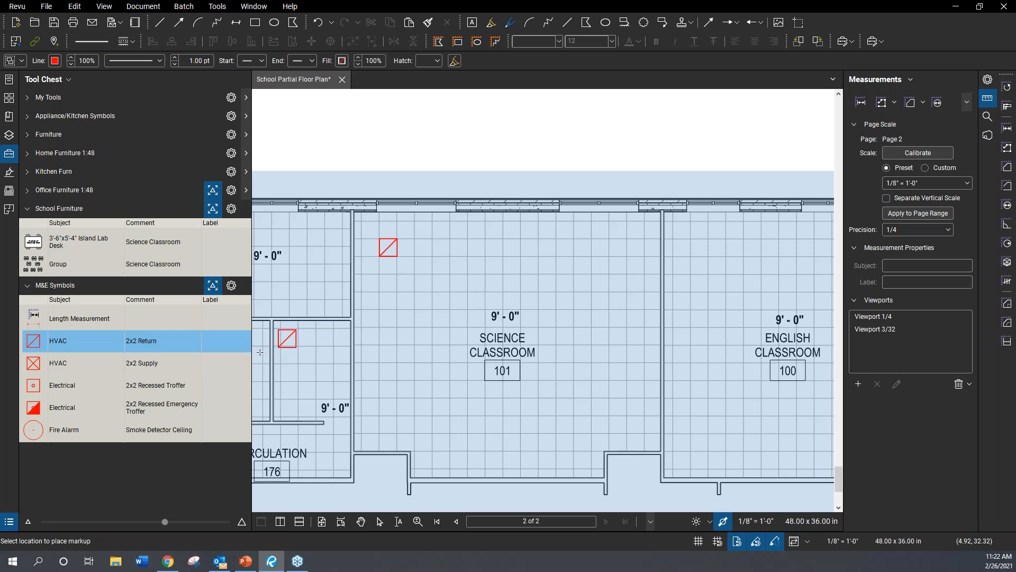
left_click(34, 367)
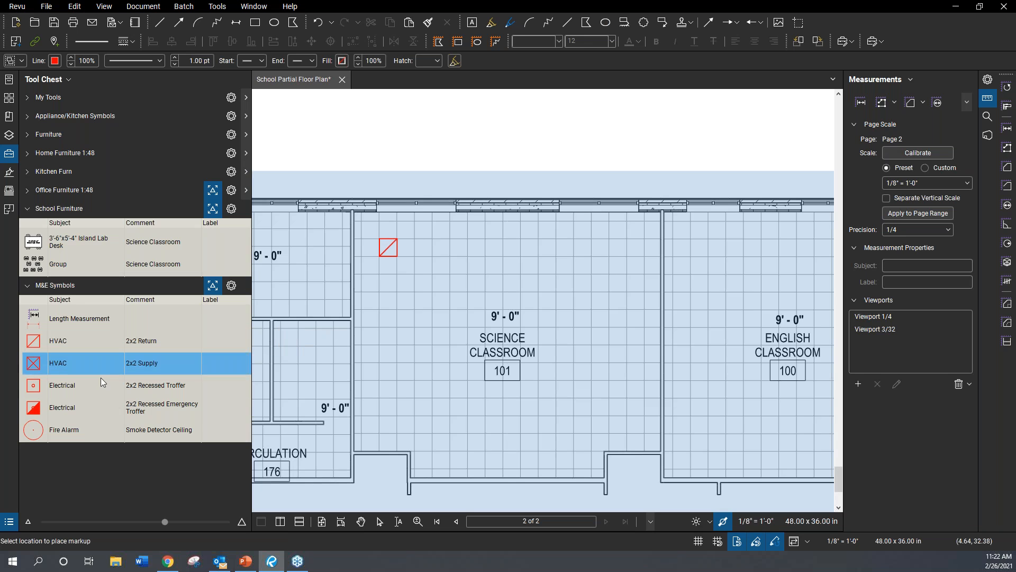
left_click(378, 432)
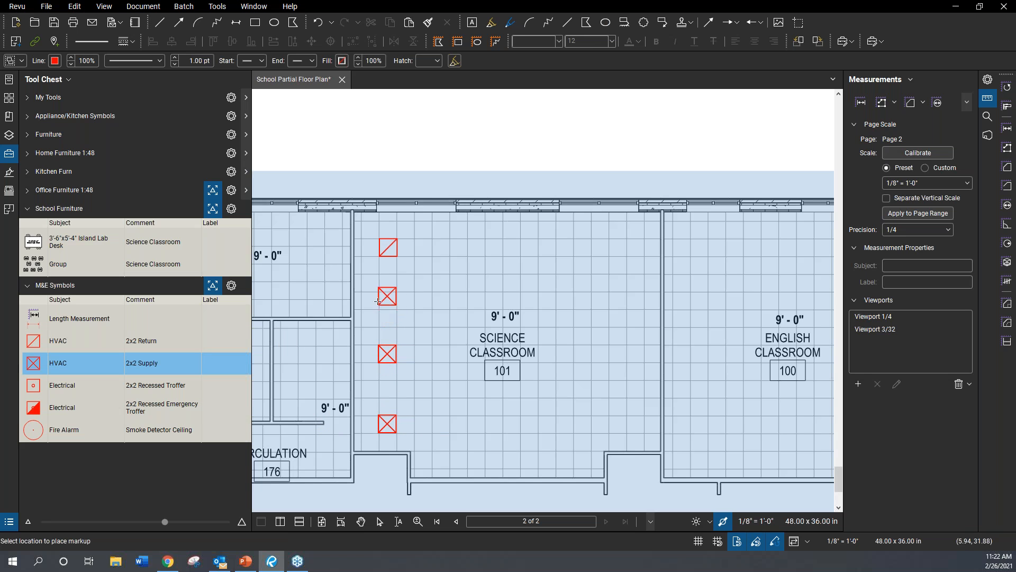
left_click(378, 291)
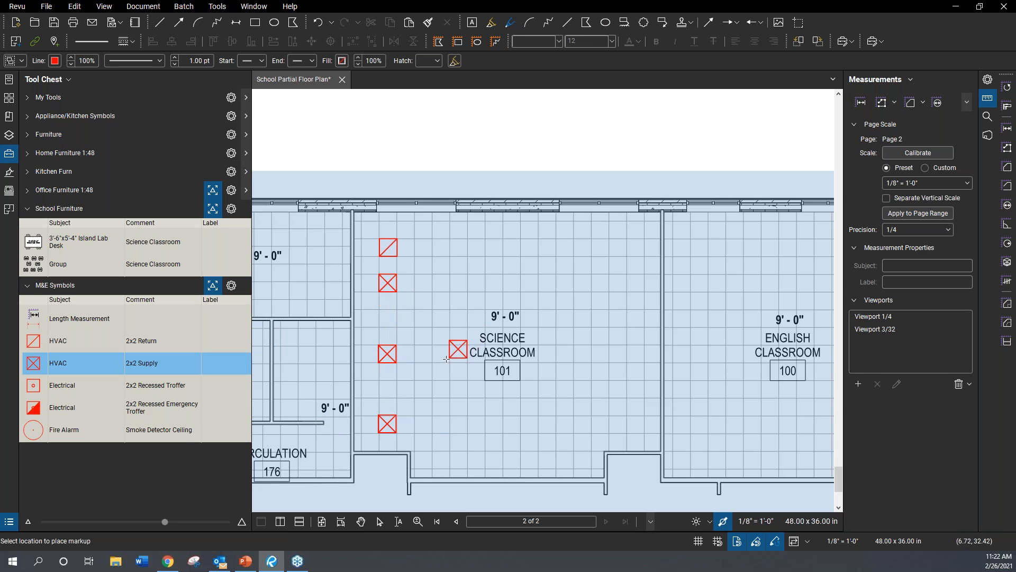
- Place 2x2 Recessed Troffers beside the two upper supplies and a 2x2 Recessed Emergency Troffer beside the lowest supply in the Viewport 3/32 science classroom
left_click(35, 388)
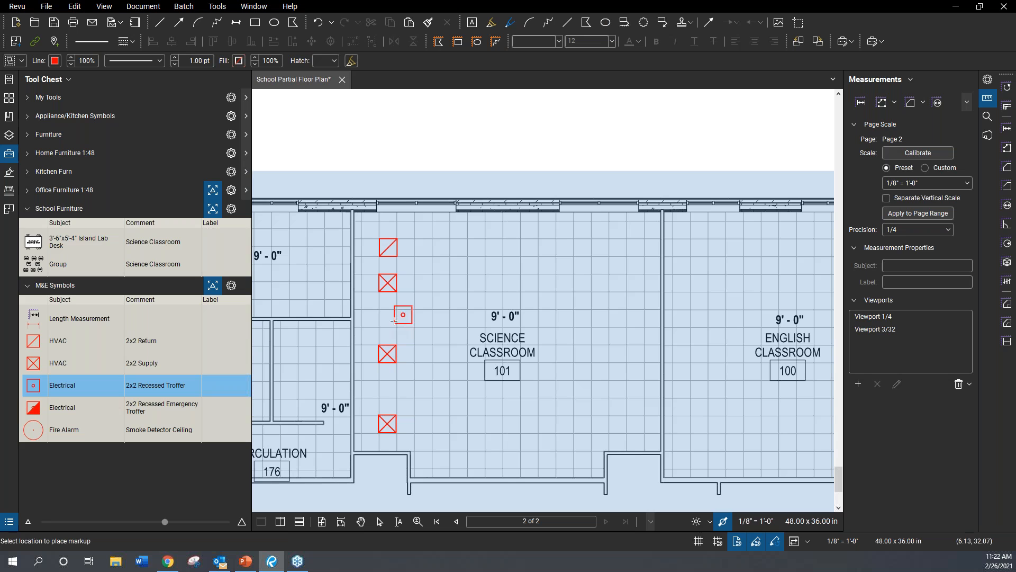
left_click(397, 291)
left_click(396, 363)
left_click(32, 412)
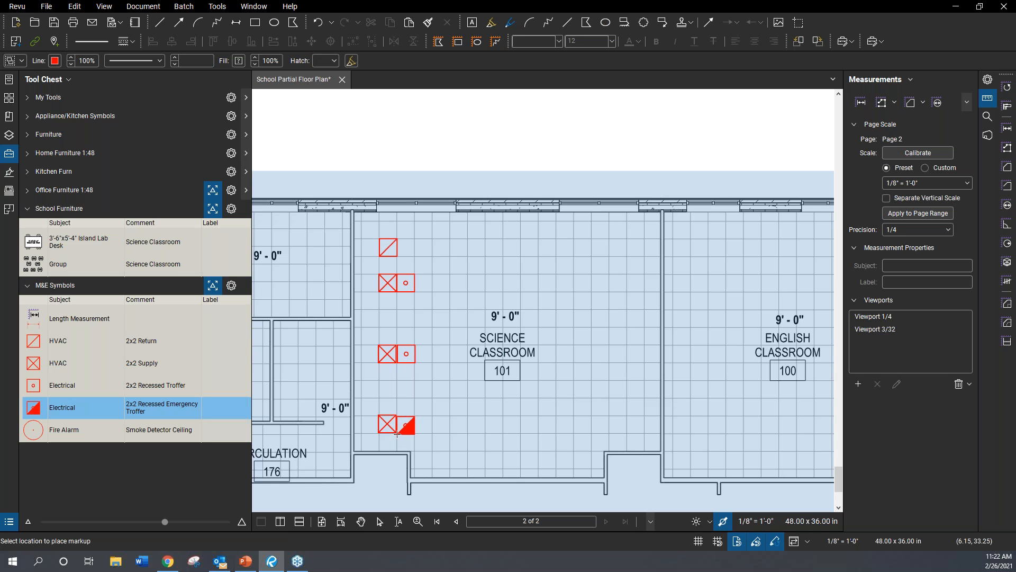
- Place two 2x2 Recessed Emergency Troffers near the lower-left and lower-right of the science classroom in the Viewport 1/4 plan
scroll(362, 415, "down", 4)
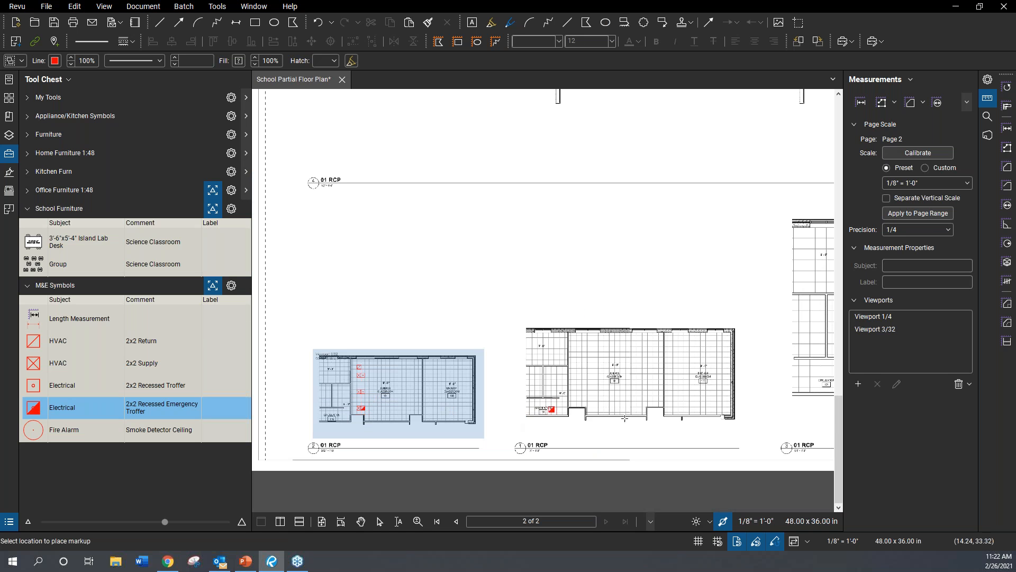
scroll(657, 365, "up", 2)
scroll(493, 289, "down", 3)
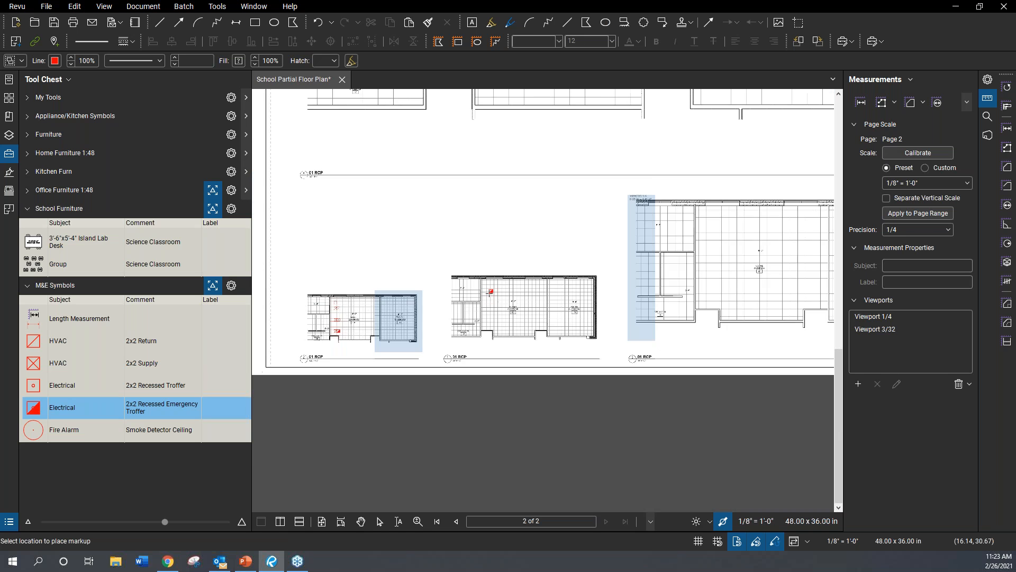
scroll(587, 296, "up", 5)
scroll(590, 300, "down", 2)
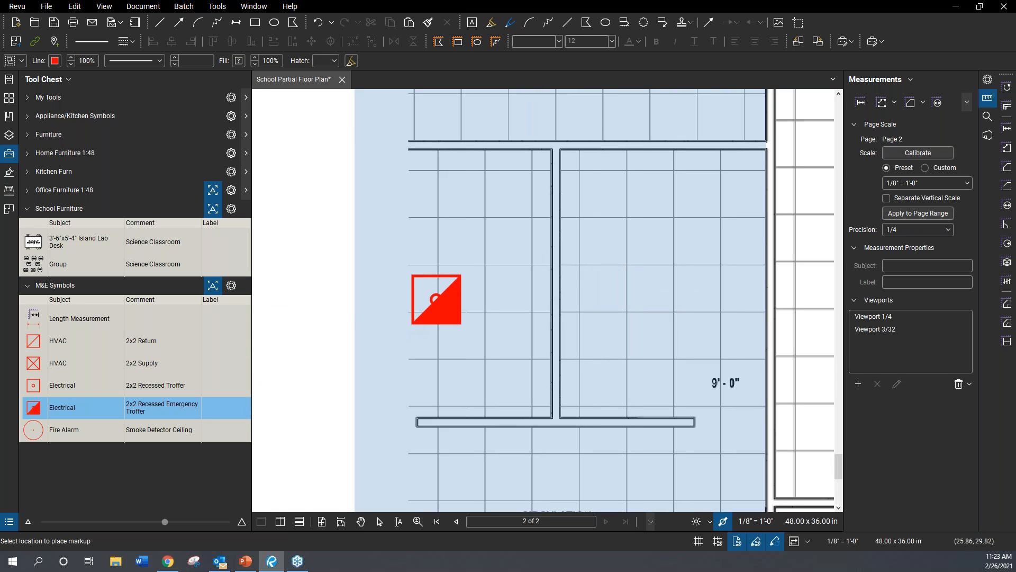
scroll(488, 295, "down", 3)
scroll(519, 364, "up", 3)
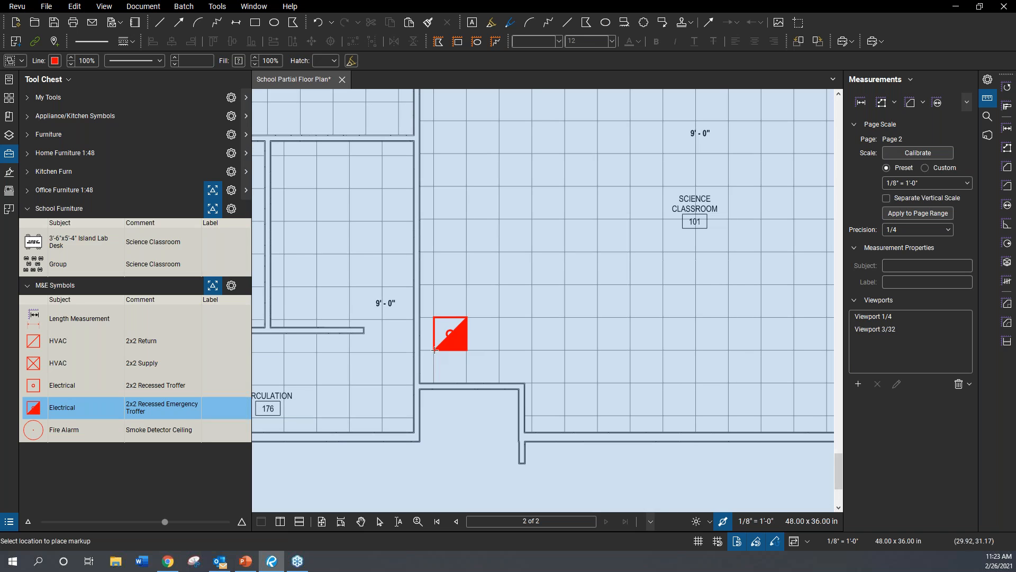
scroll(436, 344, "down", 2)
left_click(435, 344)
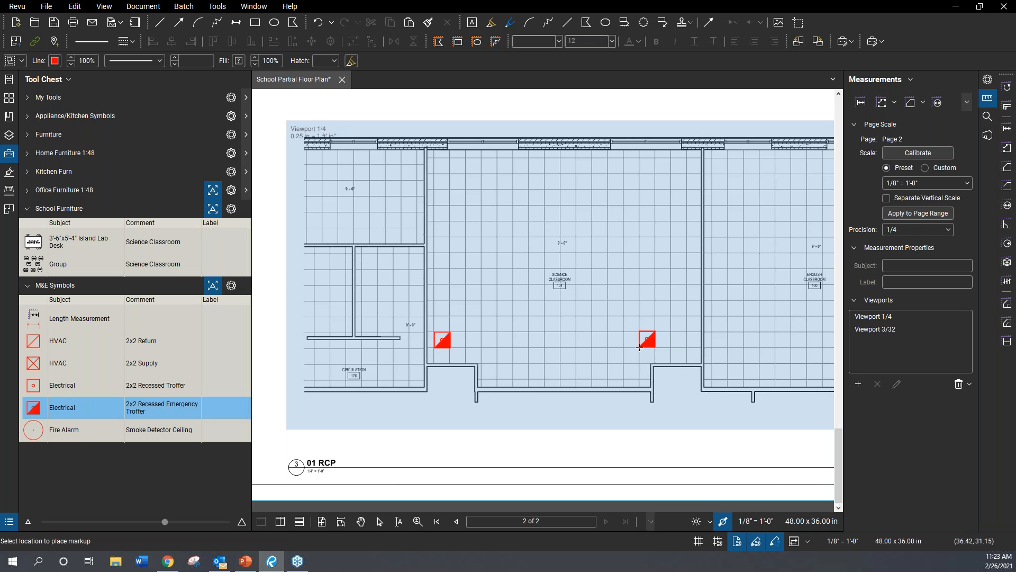
- Place a 2x2 Recessed Emergency Troffer on the ceiling grid in the English classroom of the middle 1/8" RCP plan
scroll(639, 348, "down", 2)
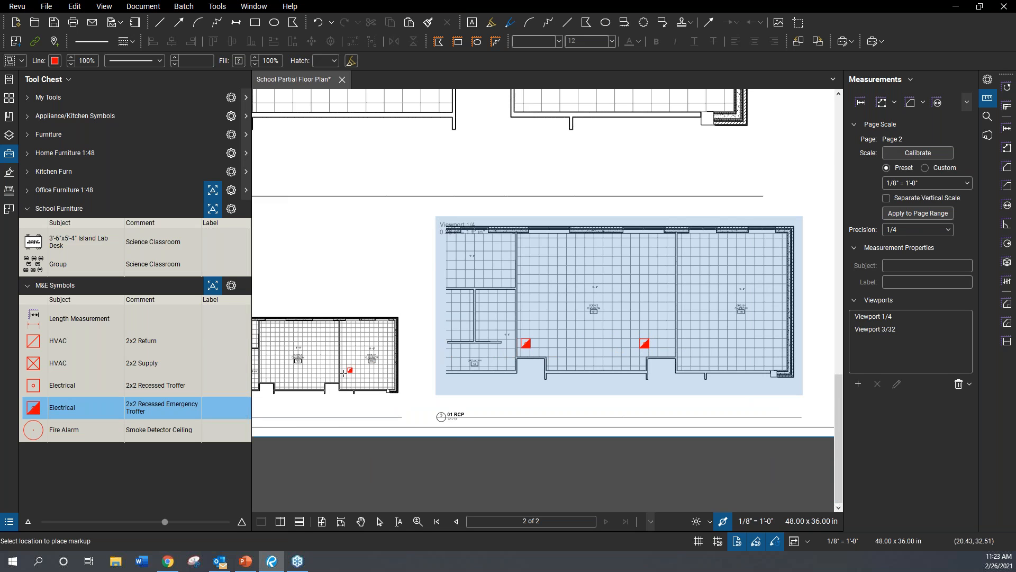
scroll(347, 373, "up", 3)
scroll(347, 374, "up", 2)
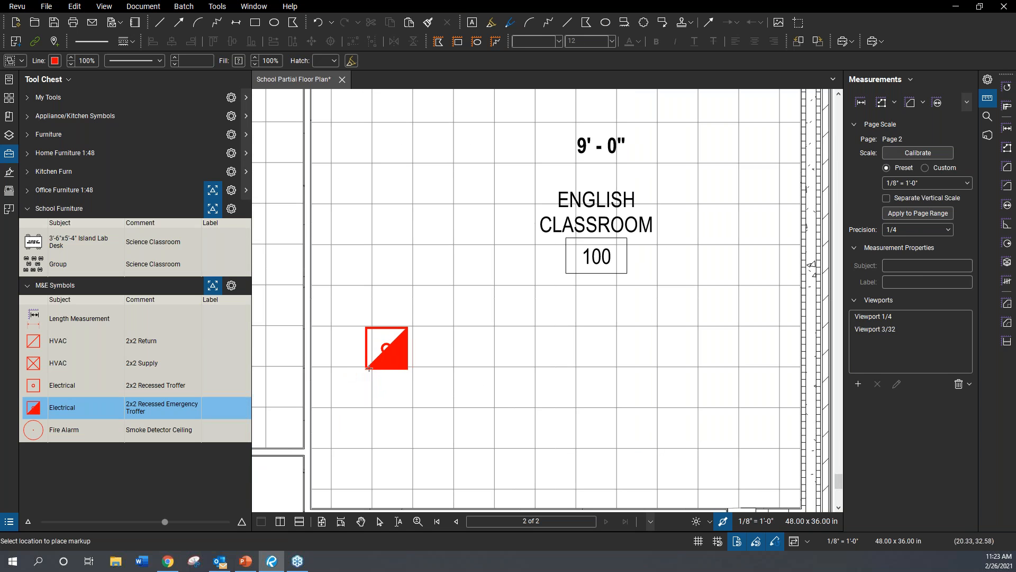
left_click(374, 367)
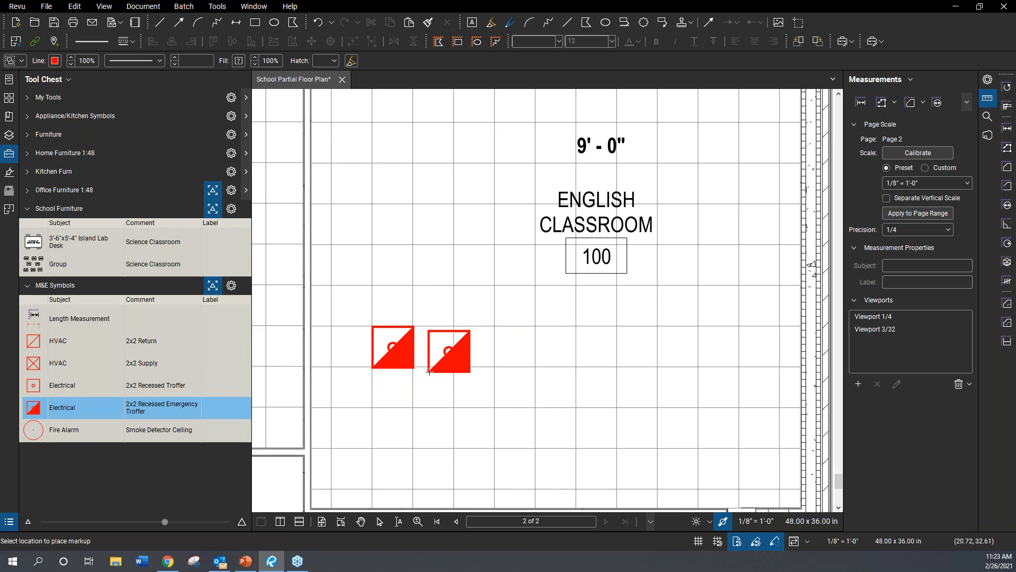
scroll(454, 366, "down", 2)
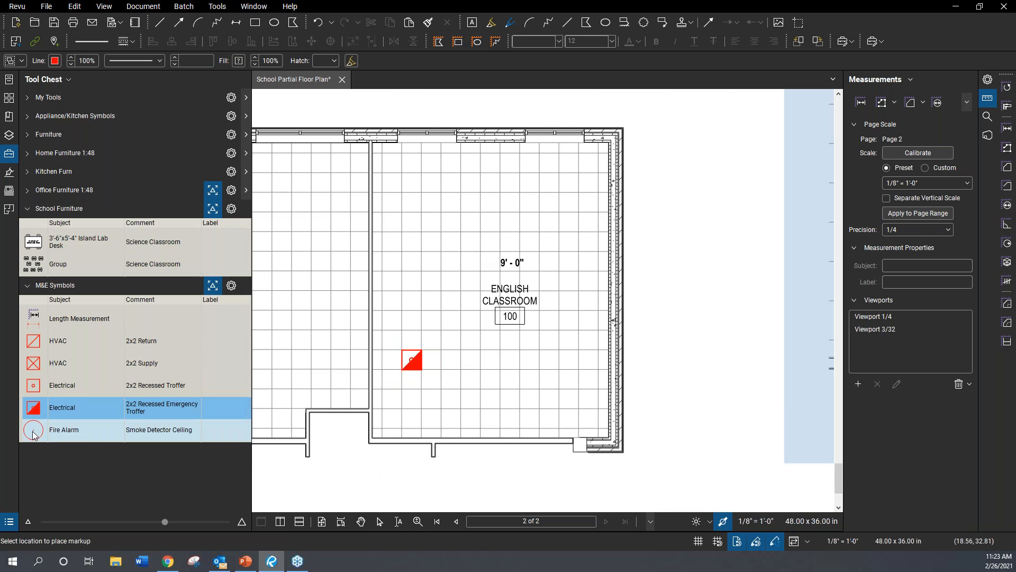
- Place a Smoke Detector Ceiling symbol with its coverage circle in the science classroom of the Viewport 1/4 plan
left_click(33, 434)
scroll(349, 378, "down", 3)
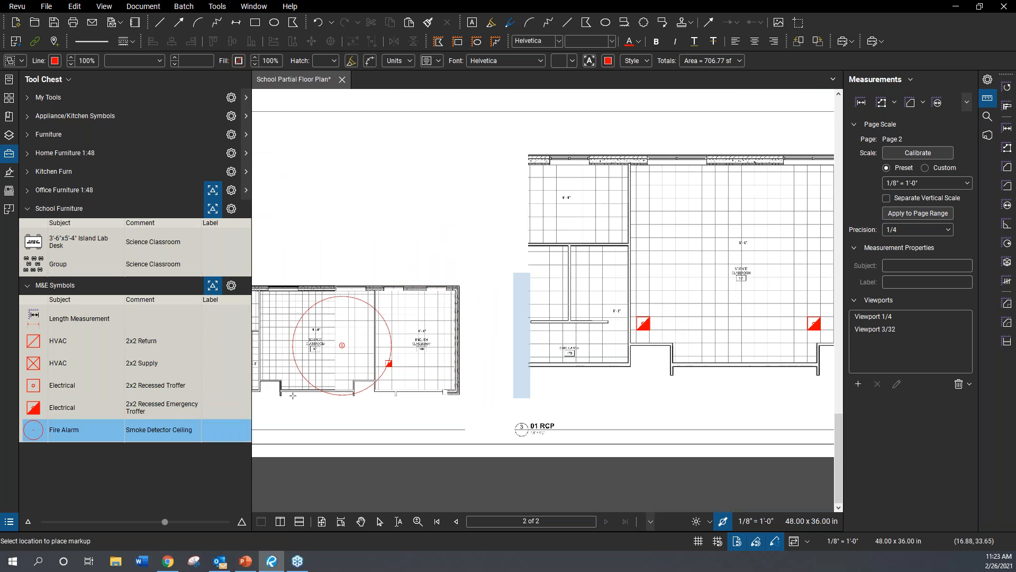
left_click_drag(289, 388, 420, 378)
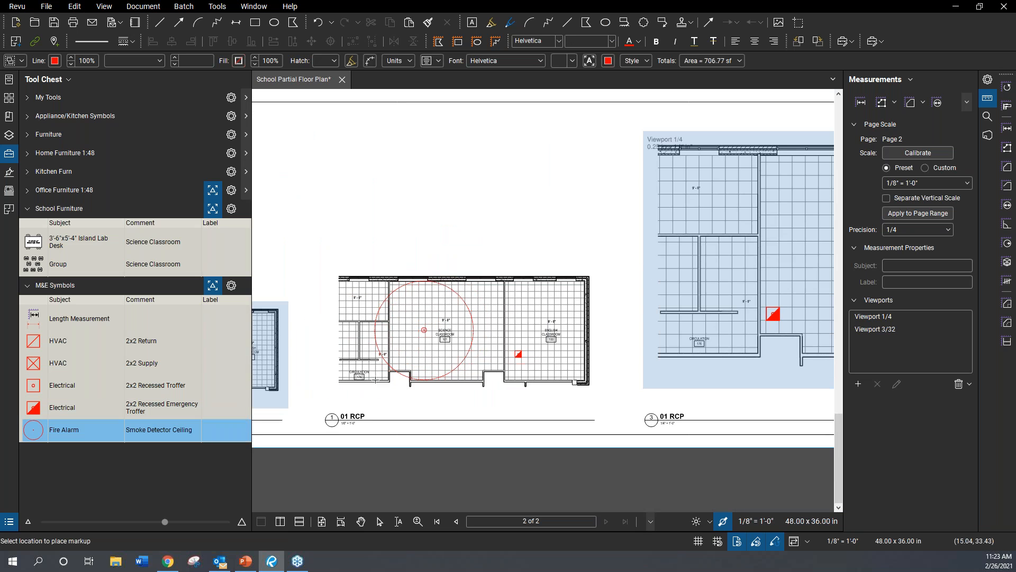
scroll(371, 376, "down", 2)
scroll(553, 340, "up", 3)
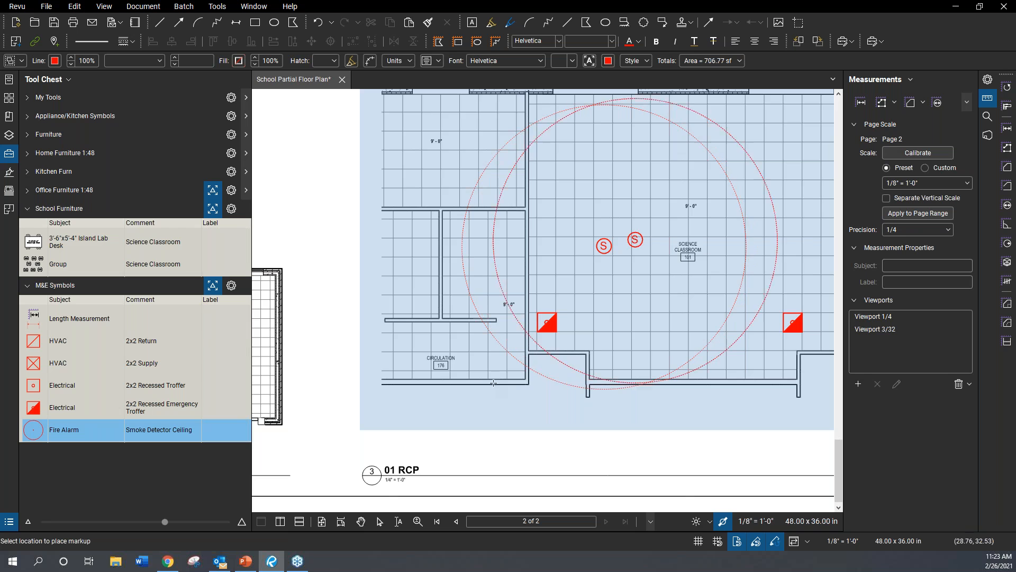
- Place a Smoke Detector Ceiling symbol with its coverage circle in the science classroom of the Viewport 3/32 plan
scroll(462, 389, "down", 3)
left_click_drag(343, 376, 627, 335)
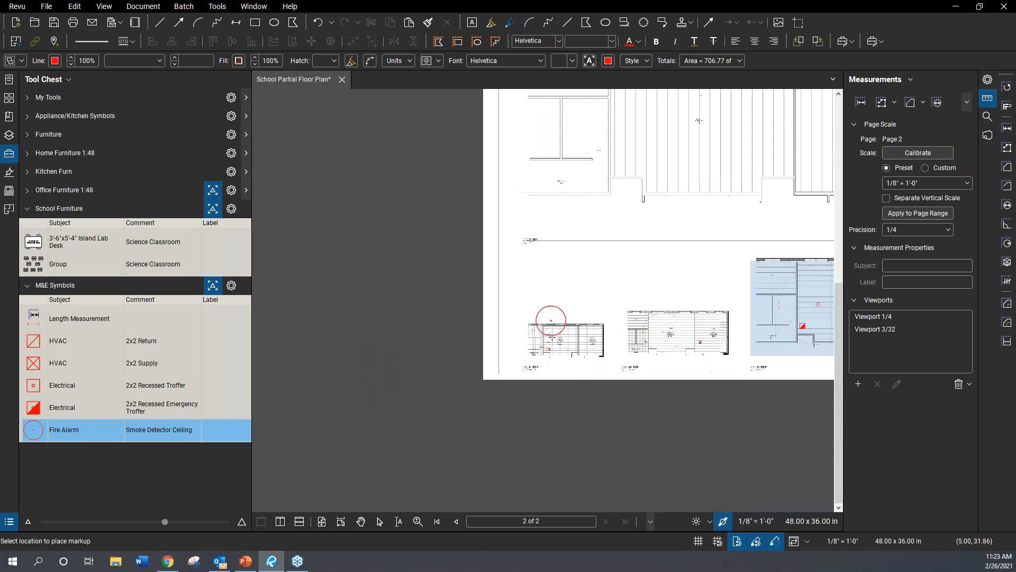
scroll(568, 355, "up", 4)
scroll(487, 360, "up", 2)
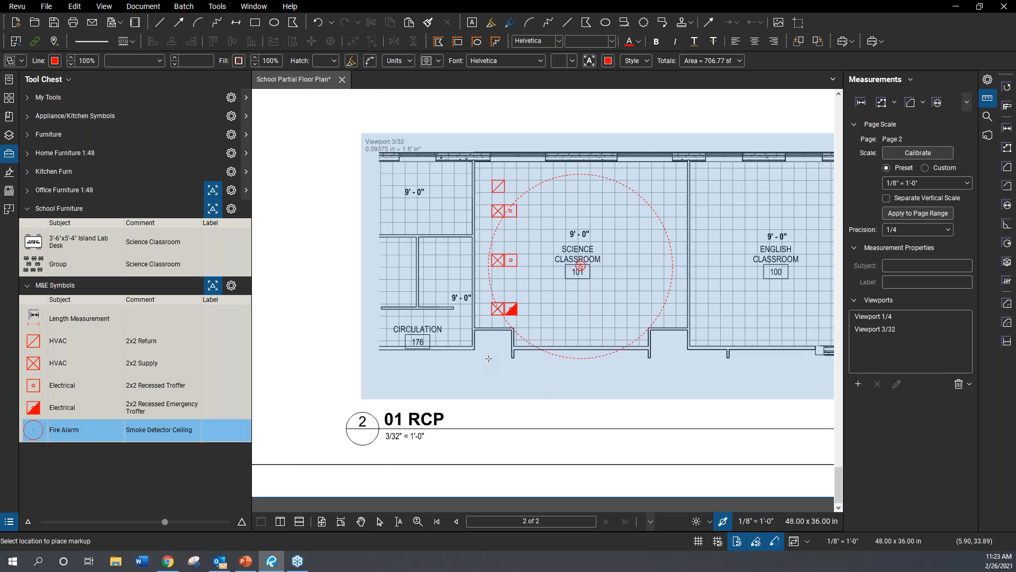
left_click(456, 352)
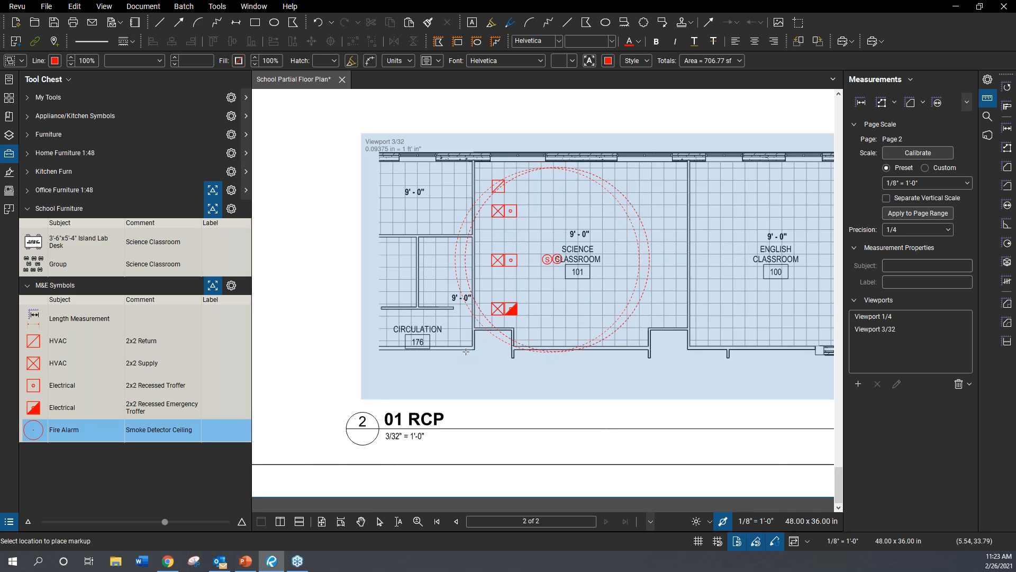
- Turn off dynamic scaling for the M&E Symbols tool set and try the 2x2 Return symbol over the page 2 plans without placing it
left_click(41, 394)
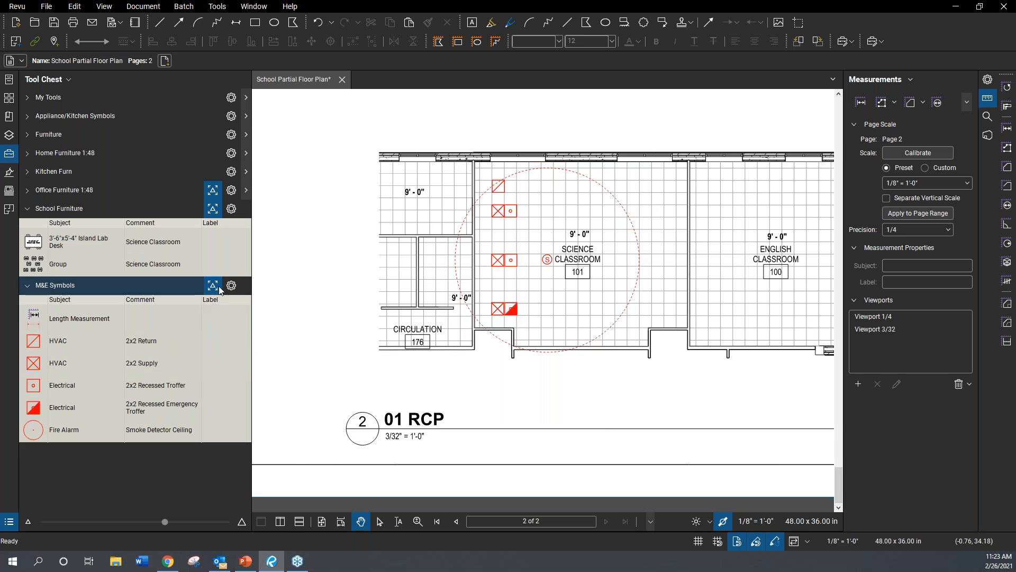
left_click(40, 340)
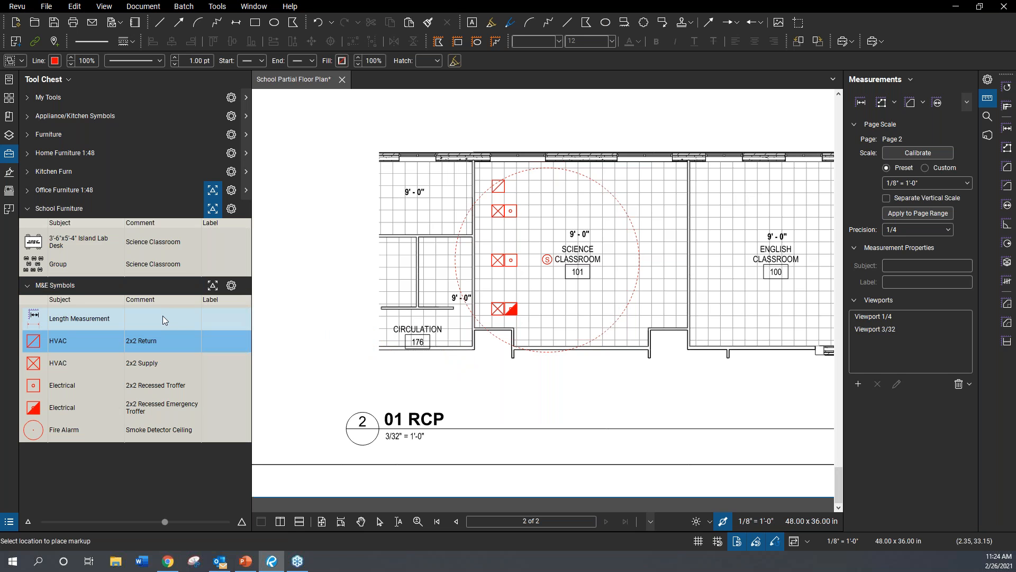
scroll(306, 341, "down", 2)
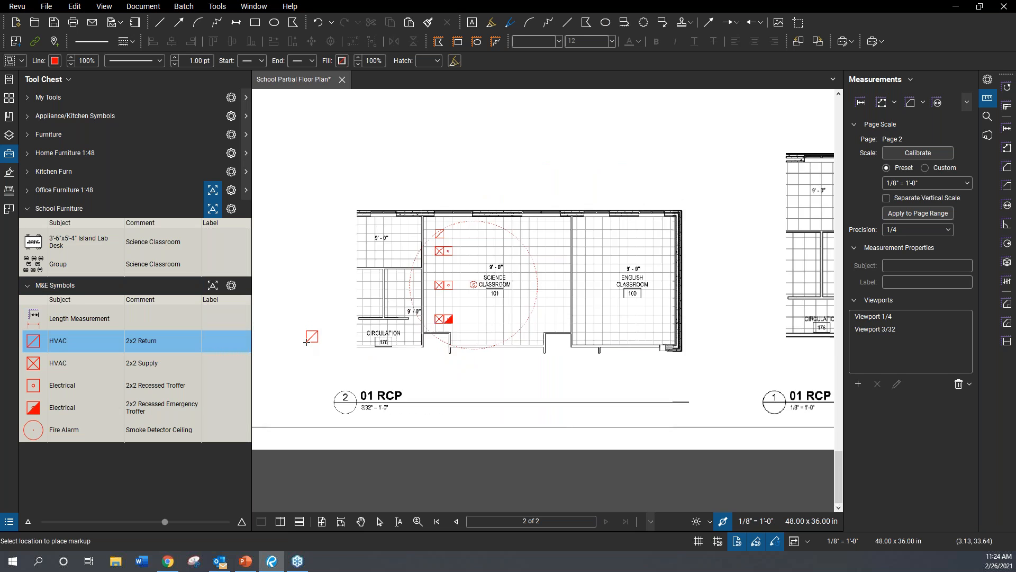
scroll(306, 342, "down", 4)
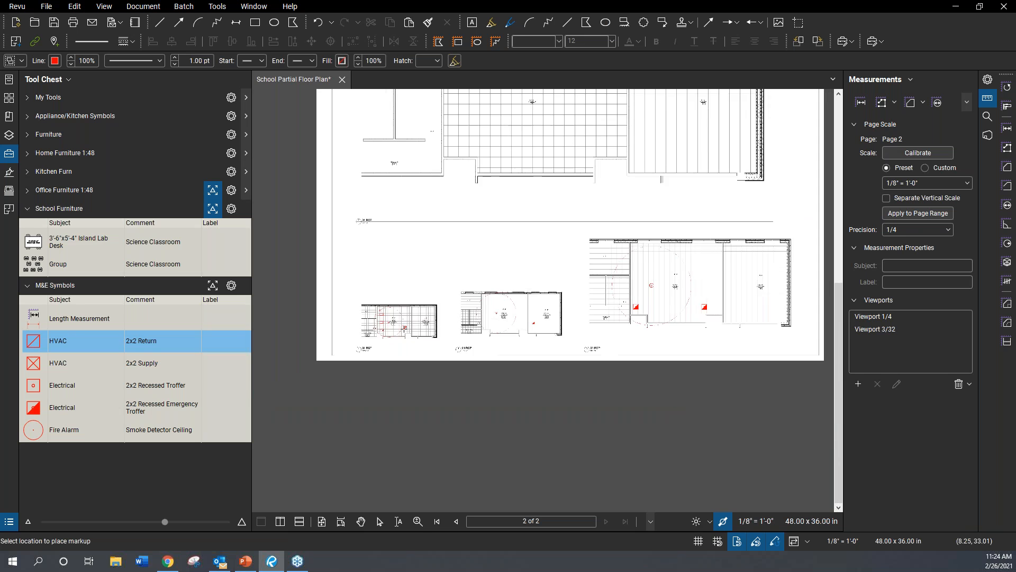
scroll(405, 327, "down", 1)
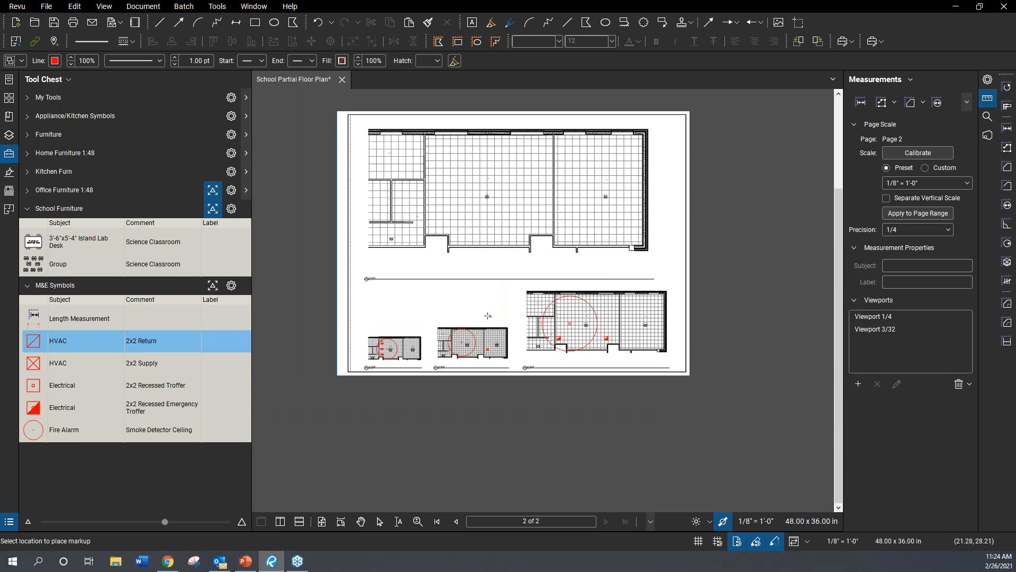
key("Escape")
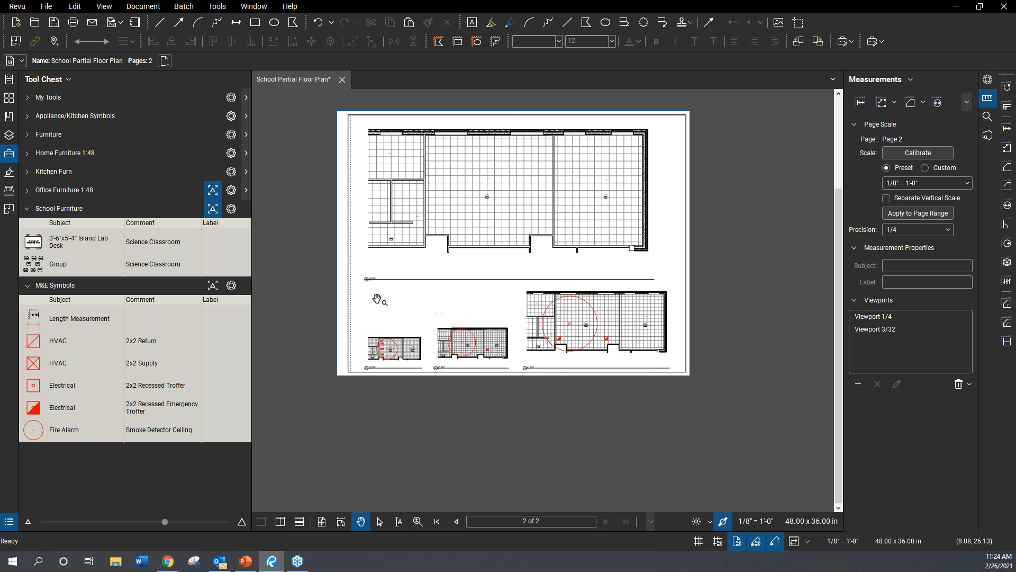
- Look through the desk and bookcase tools in the Office Furniture 1:48 tool set, then collapse it
scroll(407, 298, "up", 3)
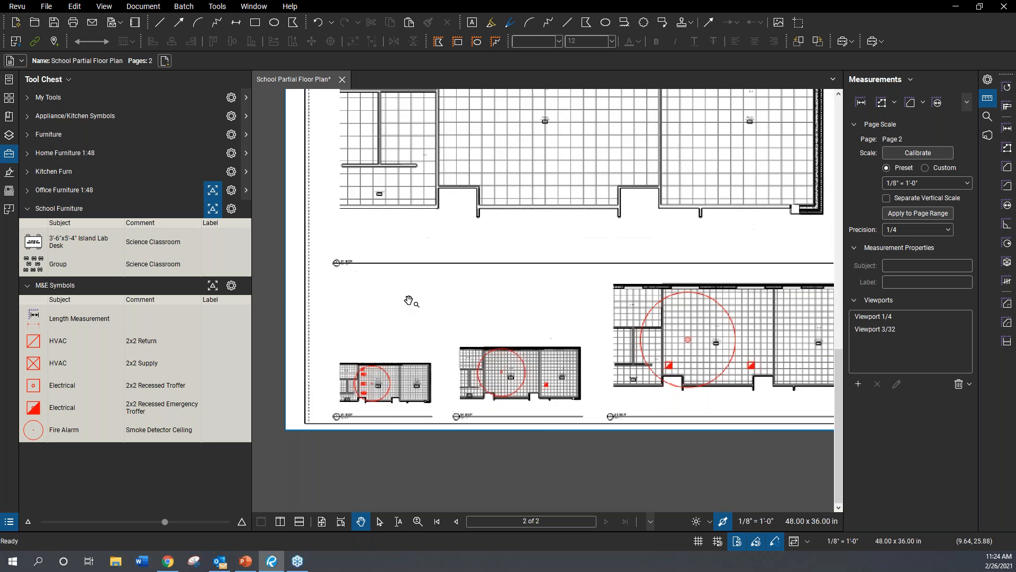
left_click(58, 190)
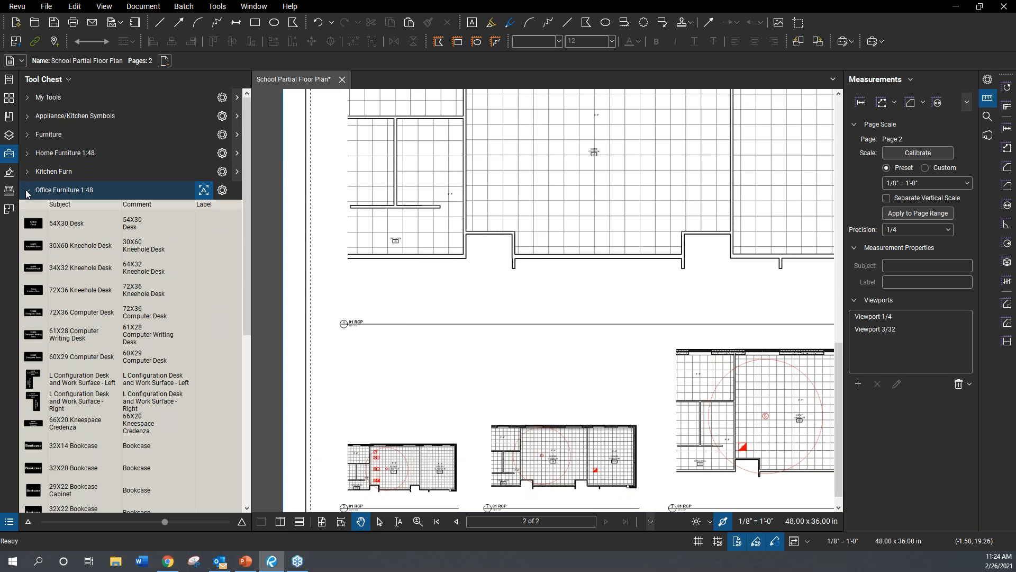
left_click(53, 189)
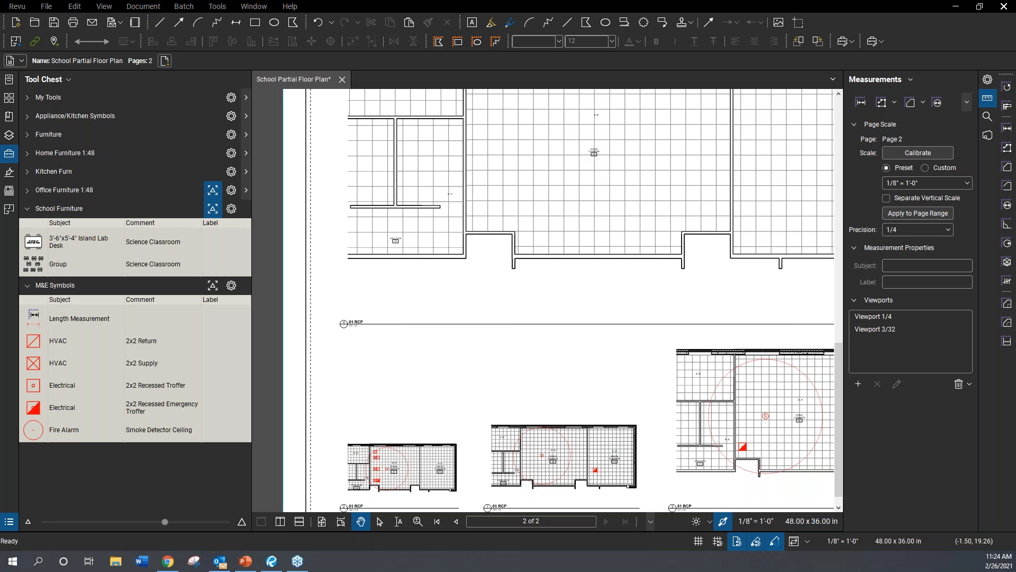
- Delete the Smoke Detector Ceiling symbol from the science classroom in the middle 1/8" RCP plan
scroll(519, 377, "up", 1)
left_click_drag(519, 377, 425, 310)
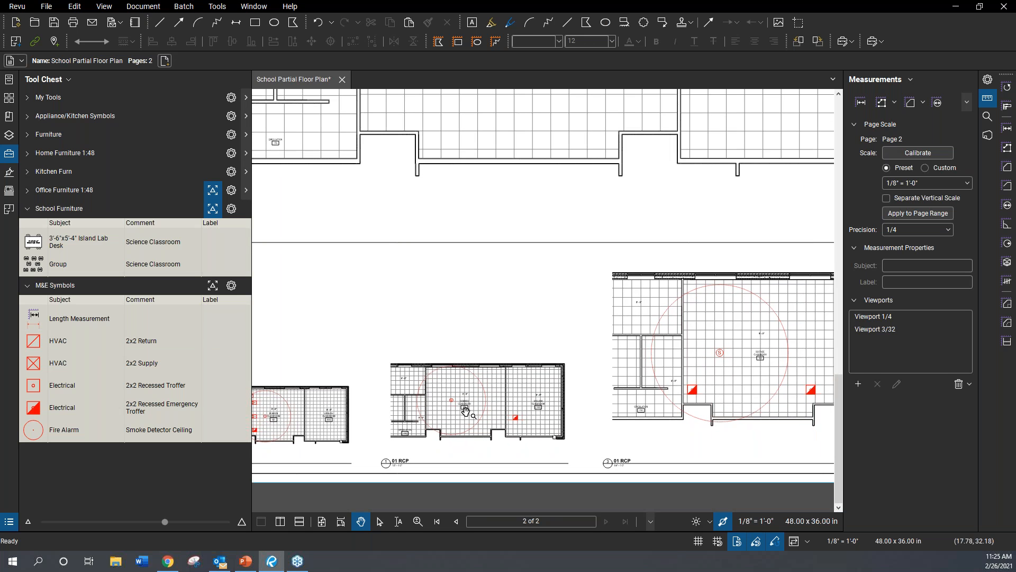
scroll(464, 416, "up", 2)
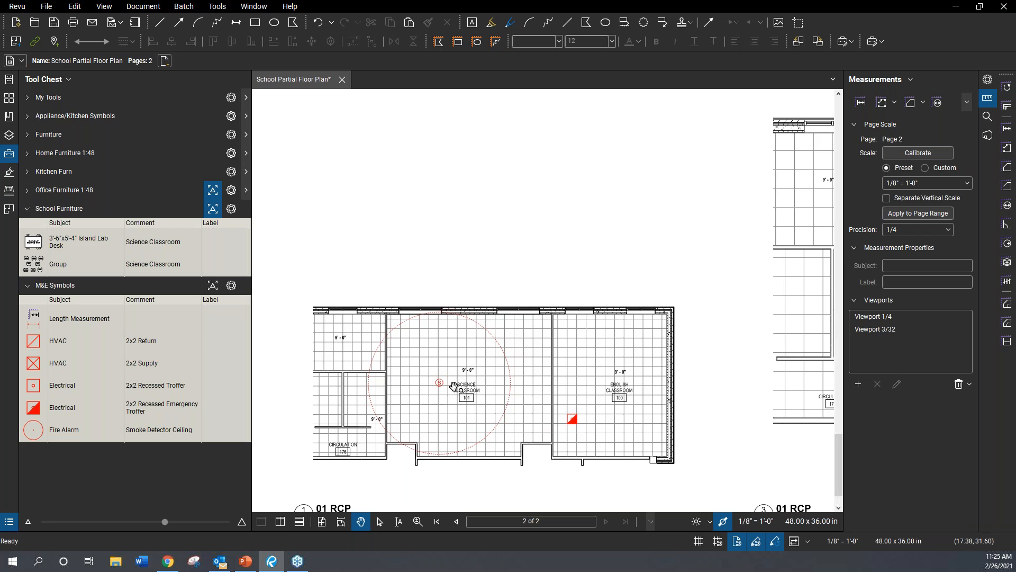
scroll(451, 391, "up", 1)
scroll(451, 391, "up", 3)
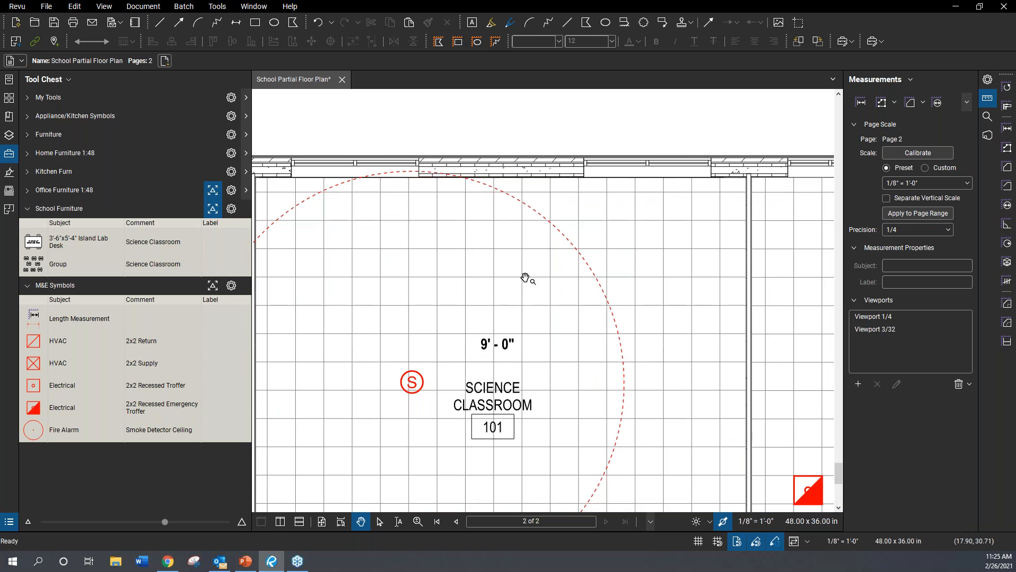
left_click(569, 243)
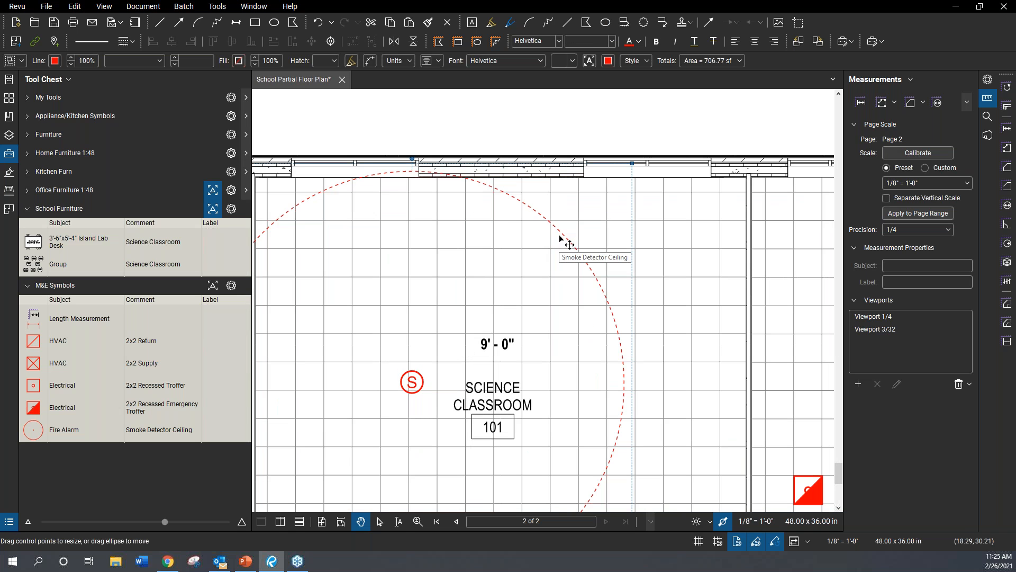
left_click_drag(415, 284, 411, 263)
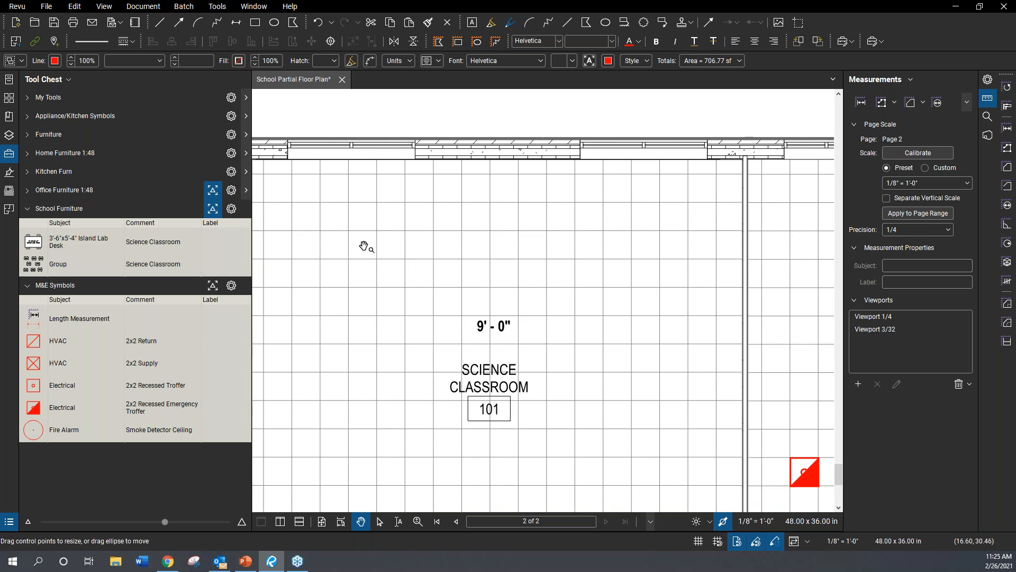
- Draw a rectangle two ceiling tiles wide and one tile high on the science classroom's grid in the middle 1/8" RCP plan
scroll(364, 246, "up", 2)
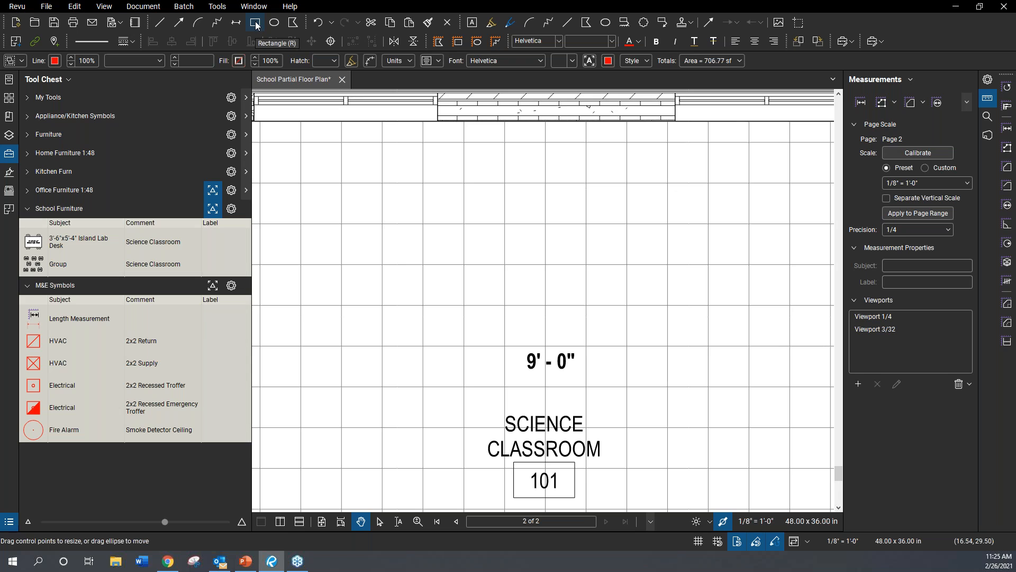
left_click(255, 23)
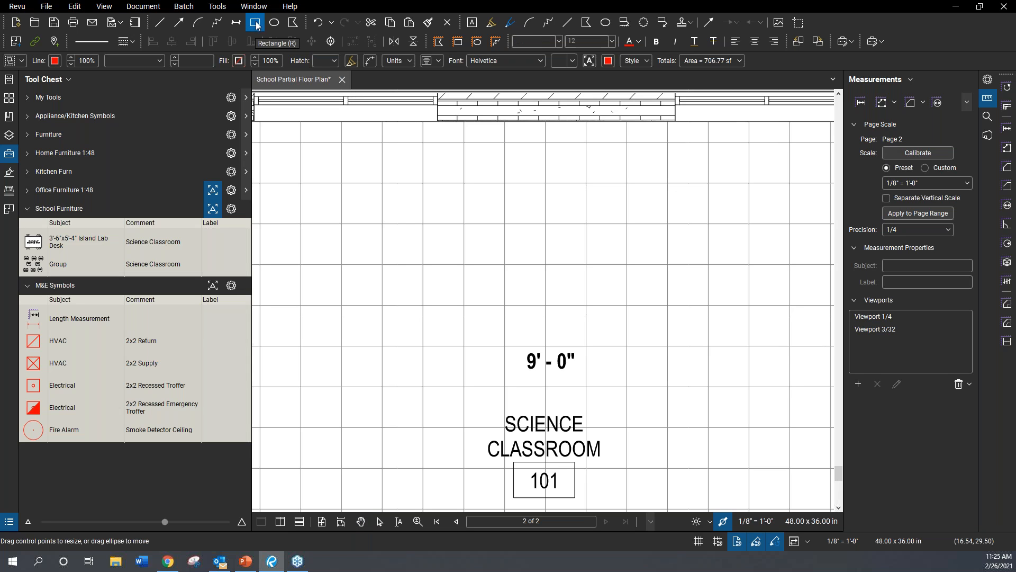
left_click_drag(341, 183, 424, 224)
key("Escape")
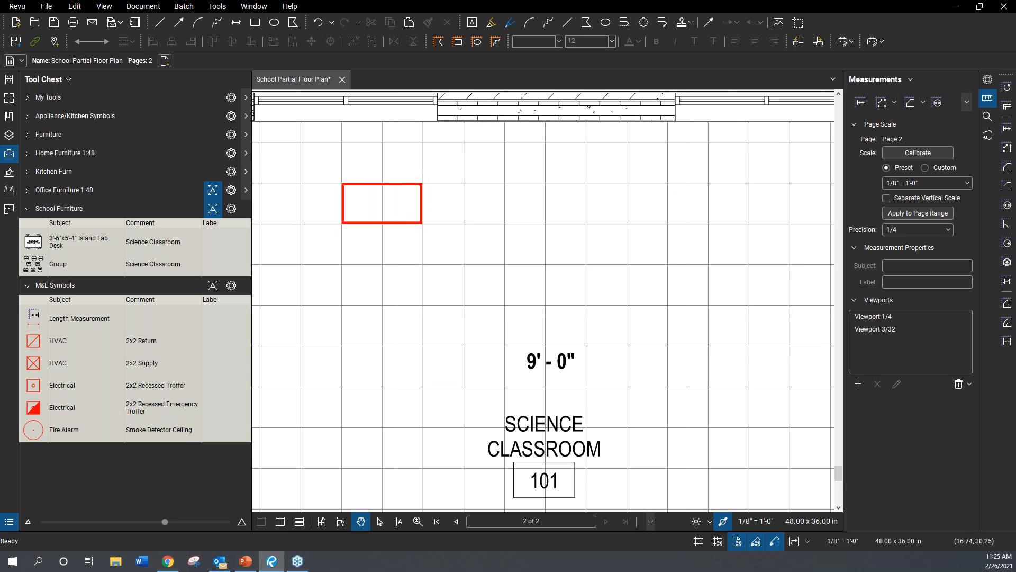
- Draw a small circle near the middle of the red rectangle with the Ellipse tool
scroll(381, 201, "up", 5)
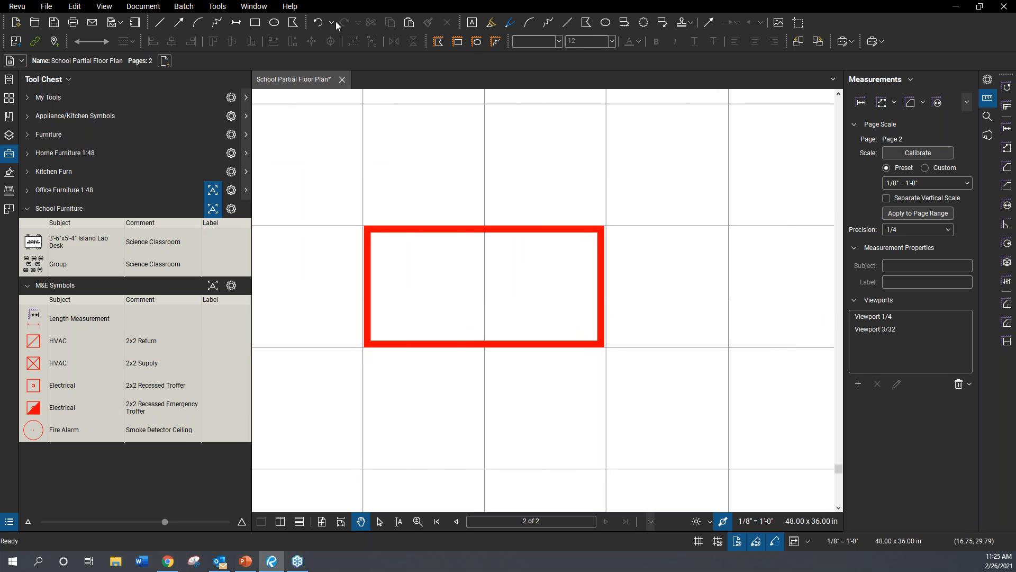
left_click(274, 23)
left_click_drag(447, 279, 478, 312)
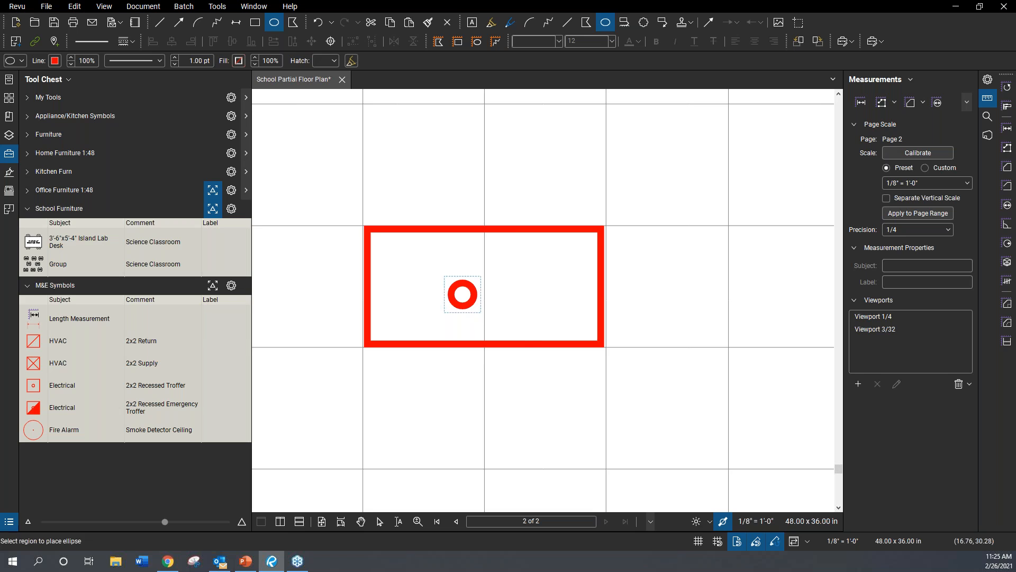
key("Escape")
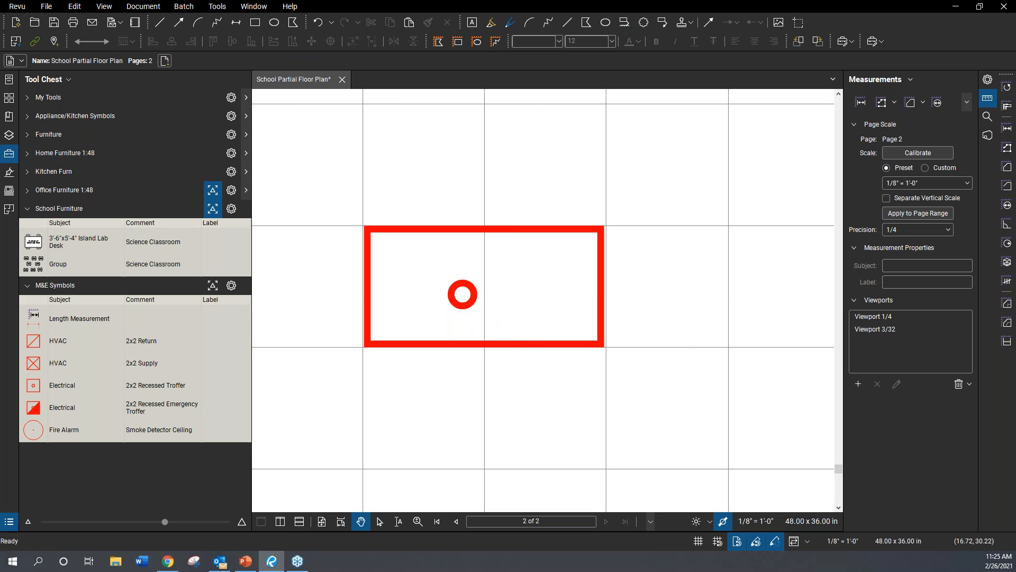
- Align the rectangle to the small circle with Align Center and Align Middle
left_click(471, 304)
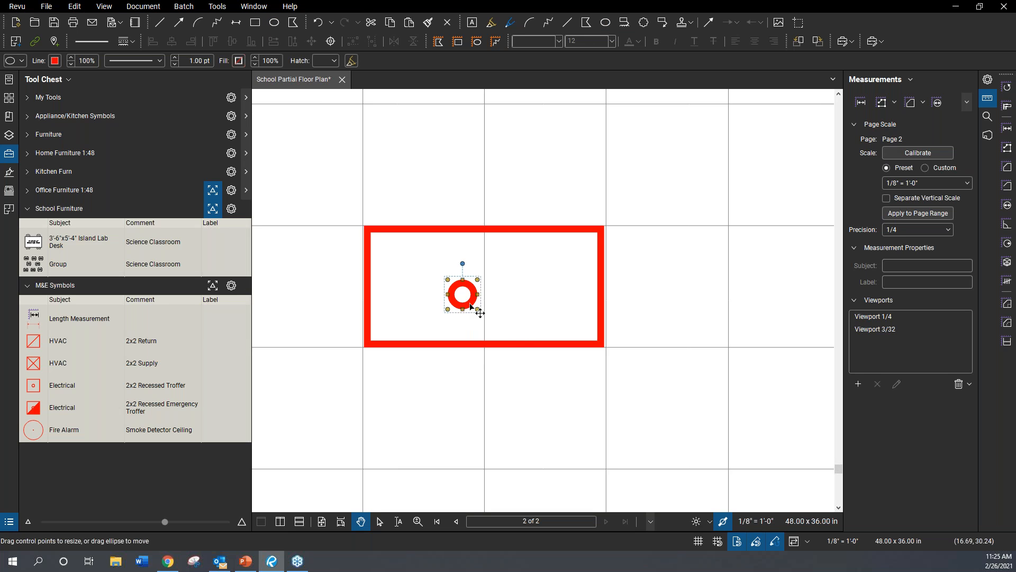
left_click(524, 346)
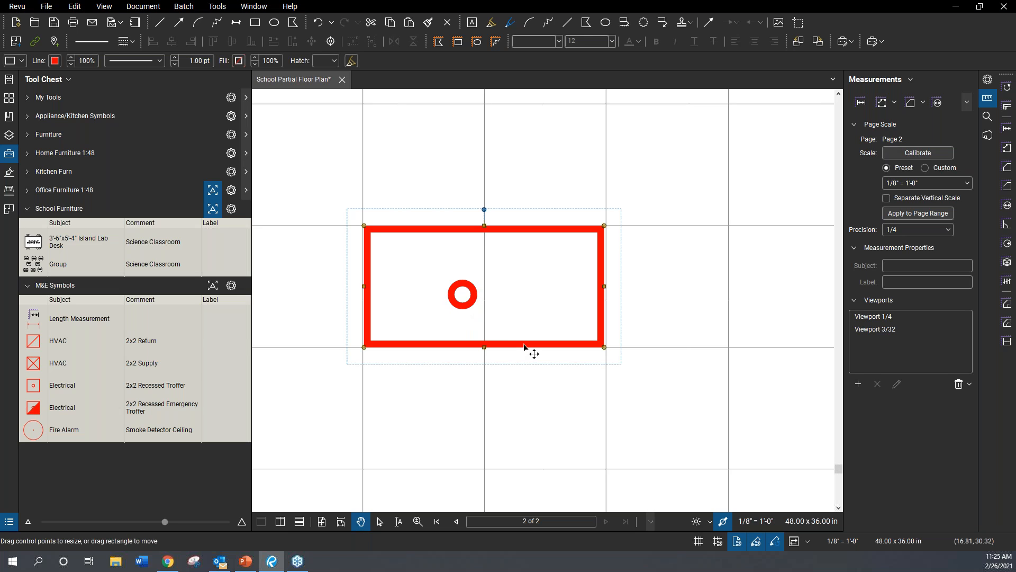
left_click(471, 306, "shift")
right_click(471, 307)
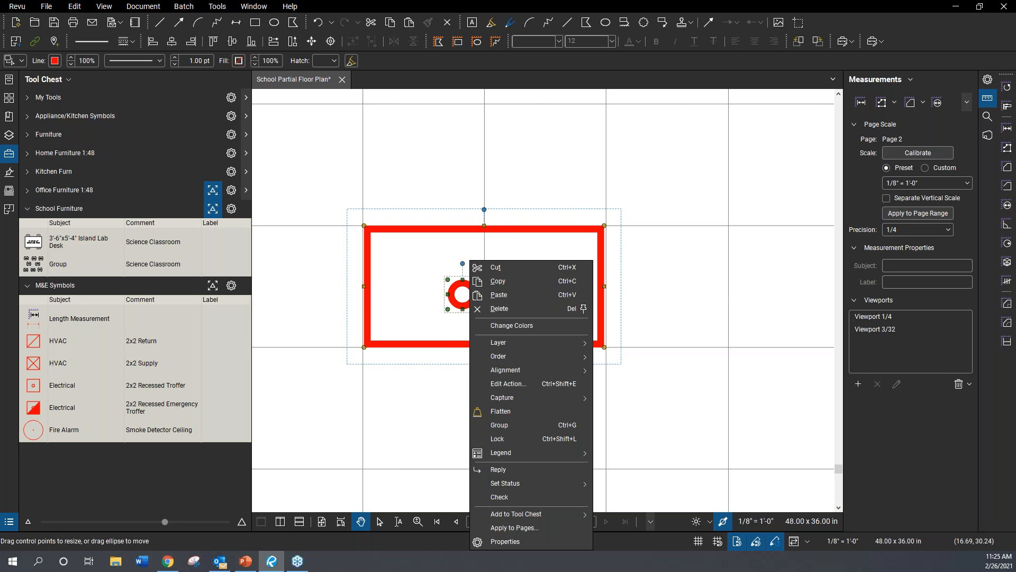
mouse_move(522, 371)
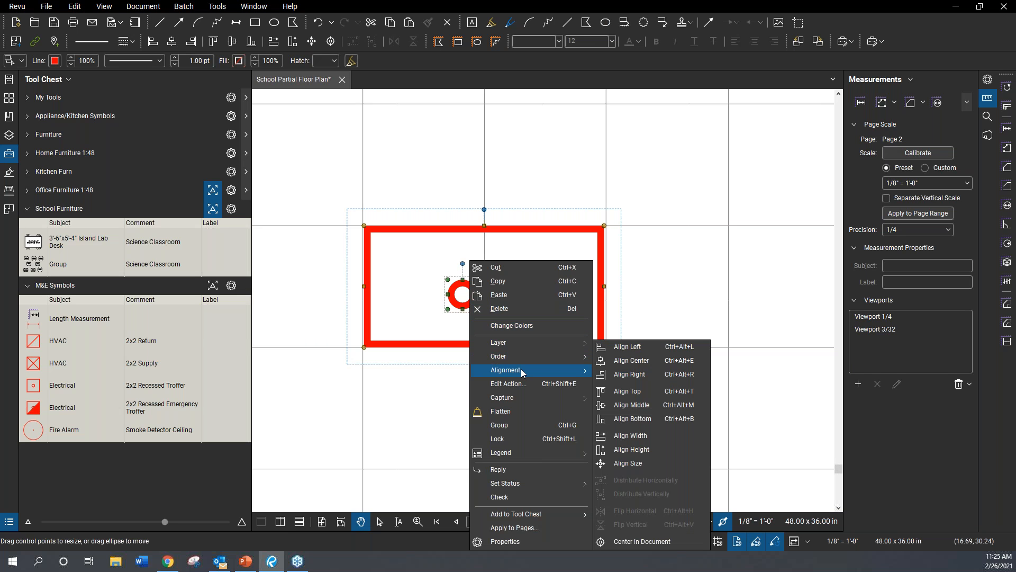
left_click(632, 360)
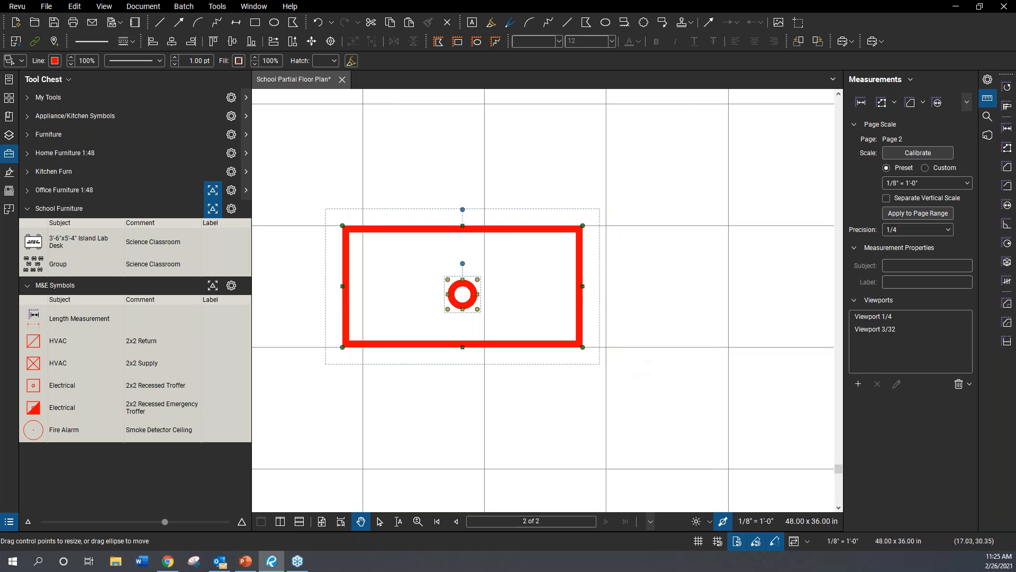
right_click(474, 305)
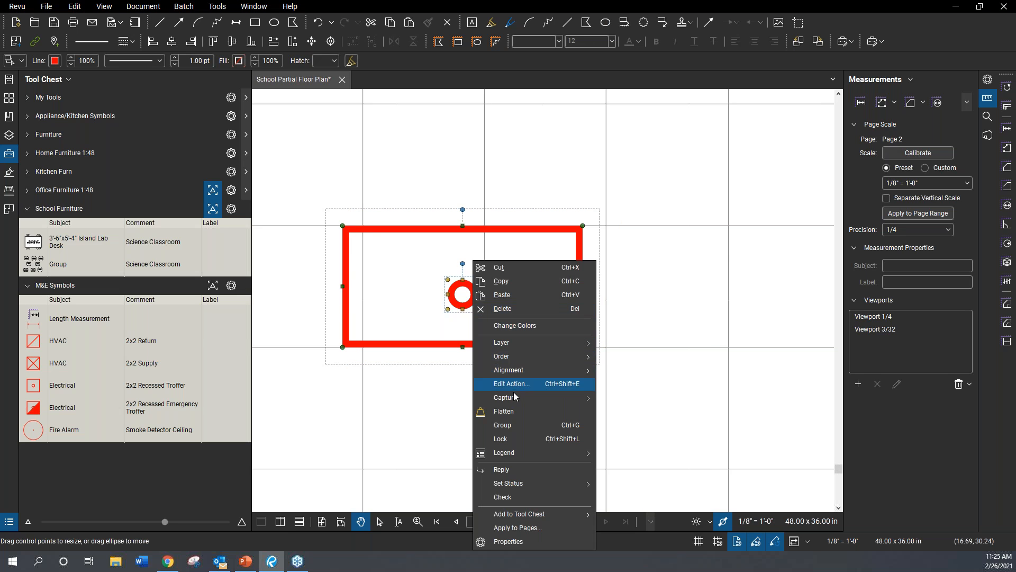
mouse_move(516, 370)
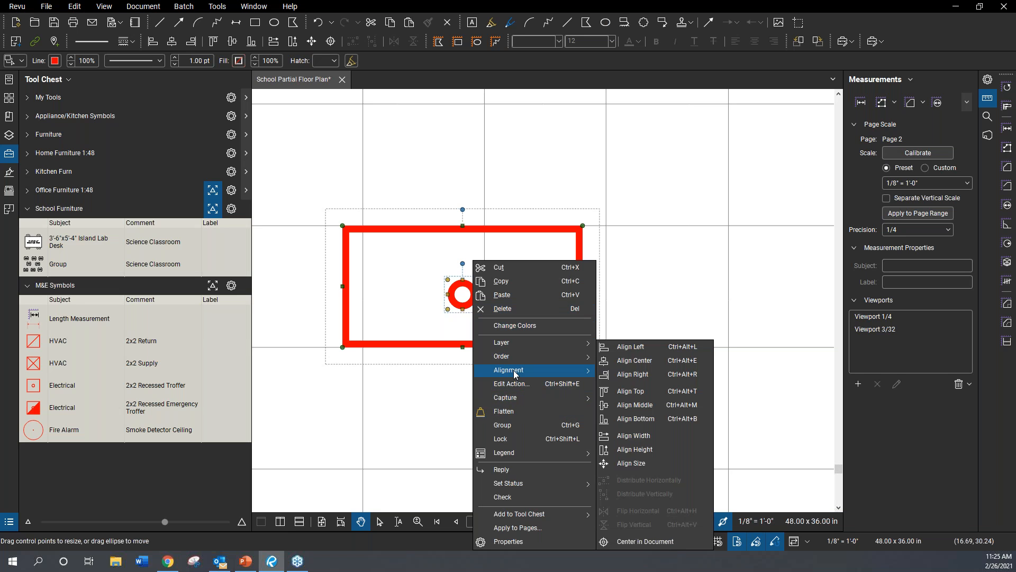
left_click(631, 405)
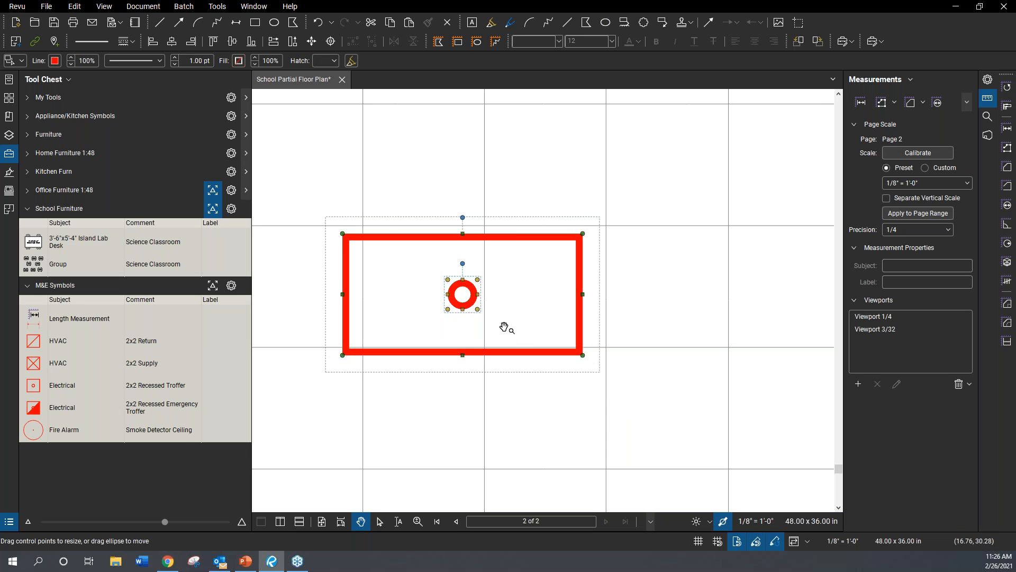
- Group the rectangle and circle, and move the group so it fits two tiles of the ceiling grid
right_click(470, 302)
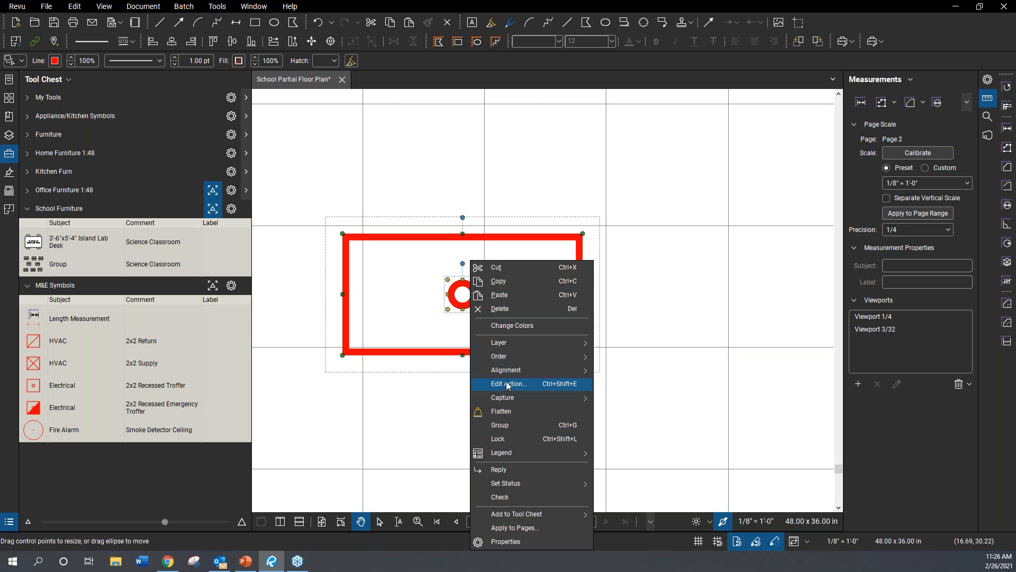
left_click(505, 427)
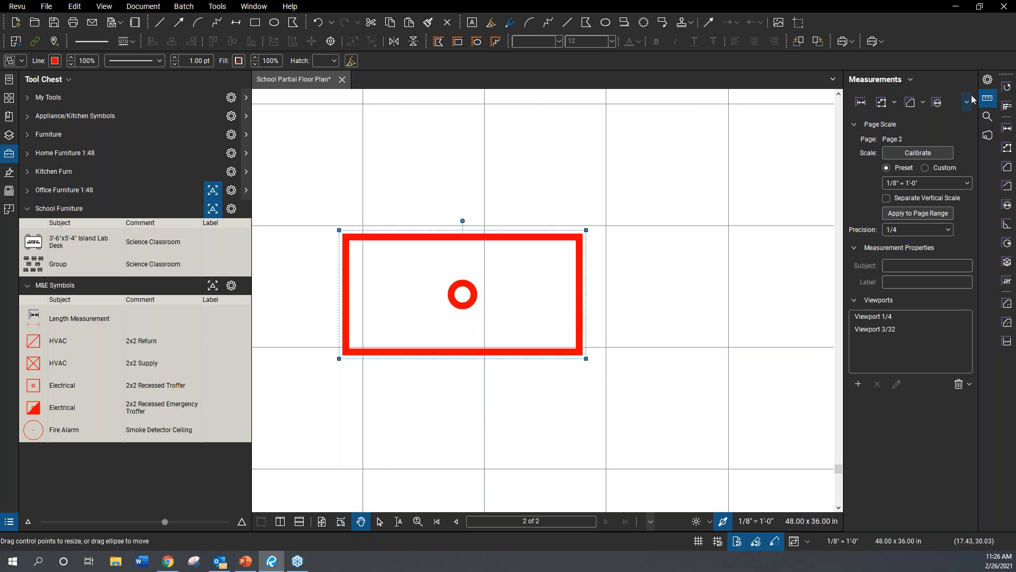
left_click(987, 82)
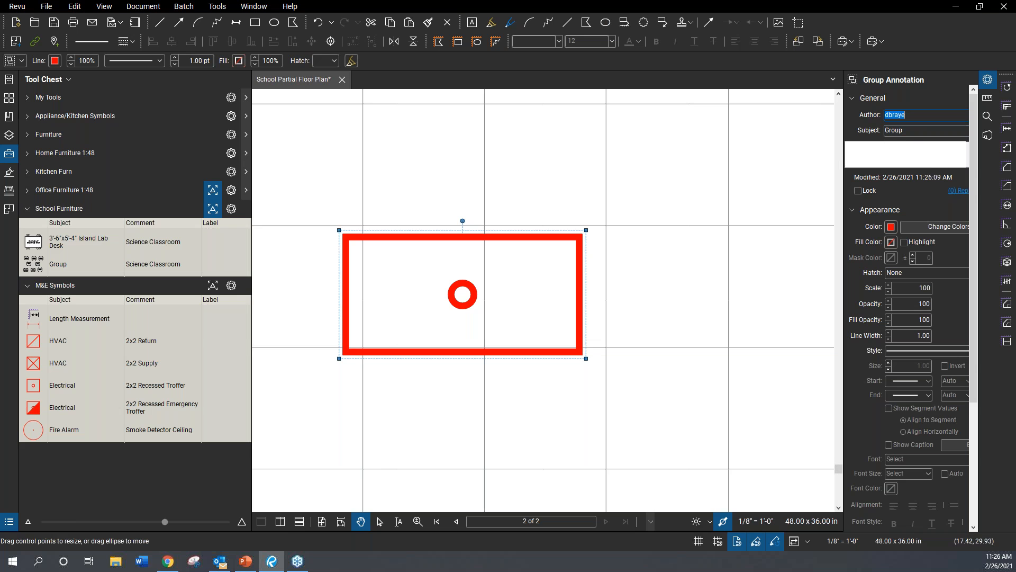
left_click_drag(497, 277, 512, 265)
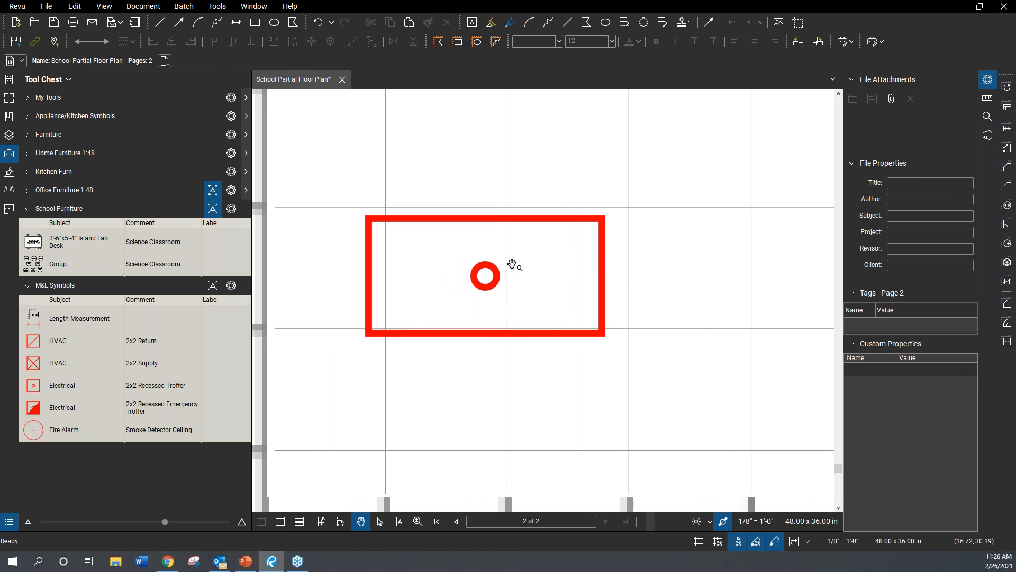
left_click(535, 333)
mouse_move(536, 305)
left_mouse_down()
mouse_move(524, 341)
mouse_move(585, 341)
left_mouse_up()
left_click(523, 342)
- Set the grouped fixture symbol's subject to Electrical and open its comment for editing
left_click(921, 129)
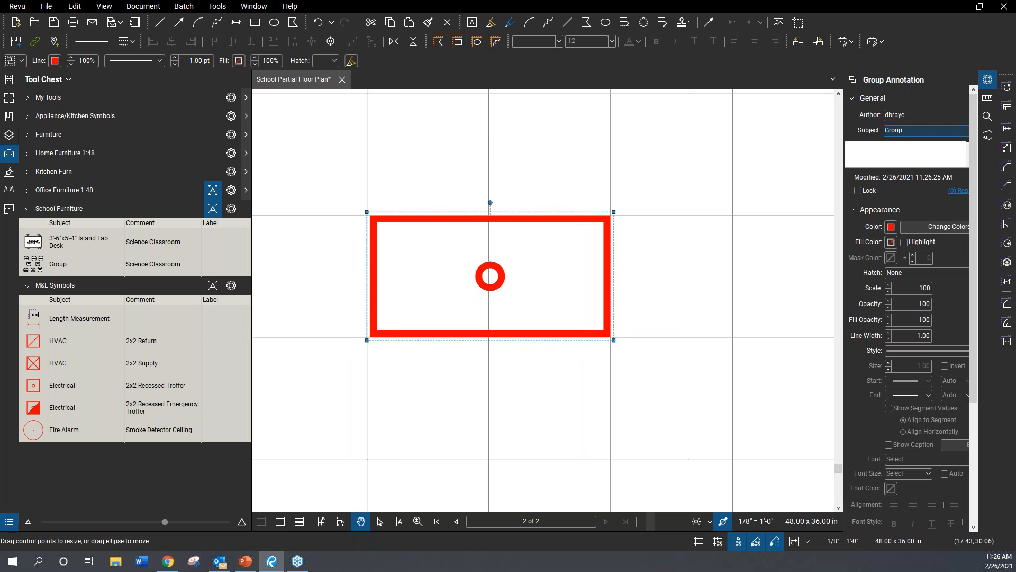
key("BackSpace")
key("BackSpace")
key("BackSpace")
key("BackSpace")
key("BackSpace")
type("Electrical")
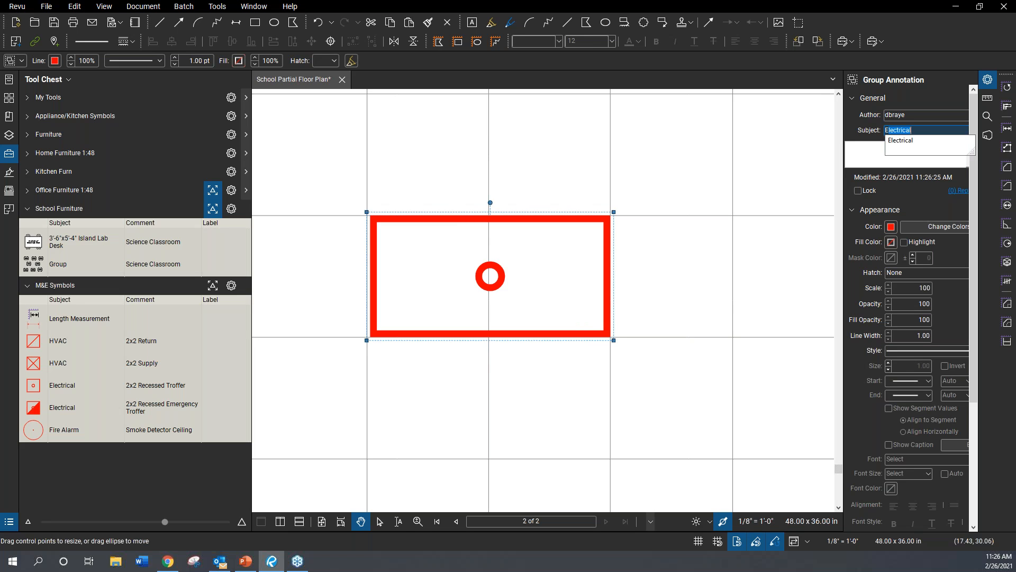
left_click(919, 160)
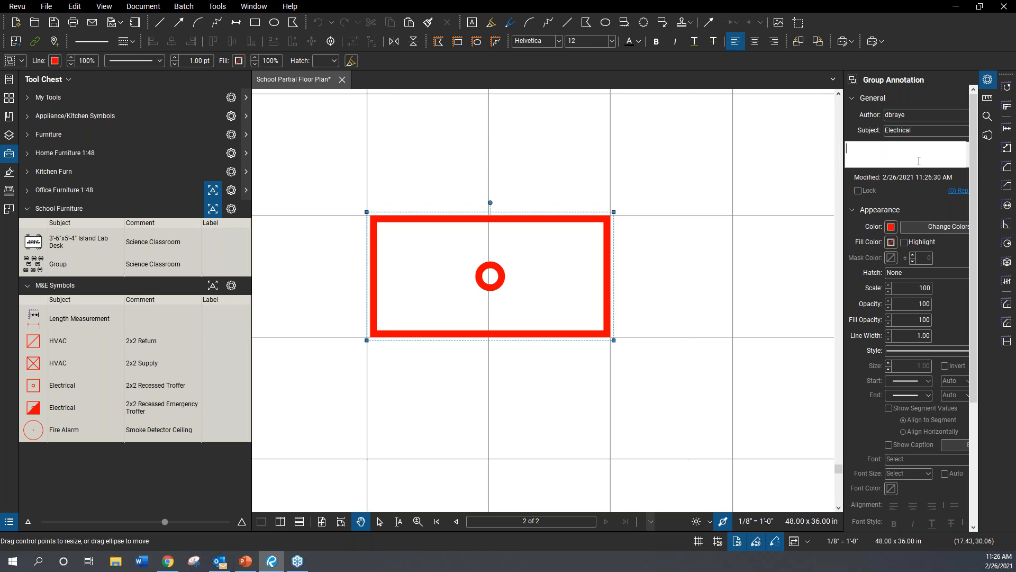
- Enter 2x4 Recessed Troffer as the comment of the grouped electrical fixture symbol and deselect the group
key("BackSpace")
type("2x4 Recessed Troffer")
key("Return")
left_click(526, 315)
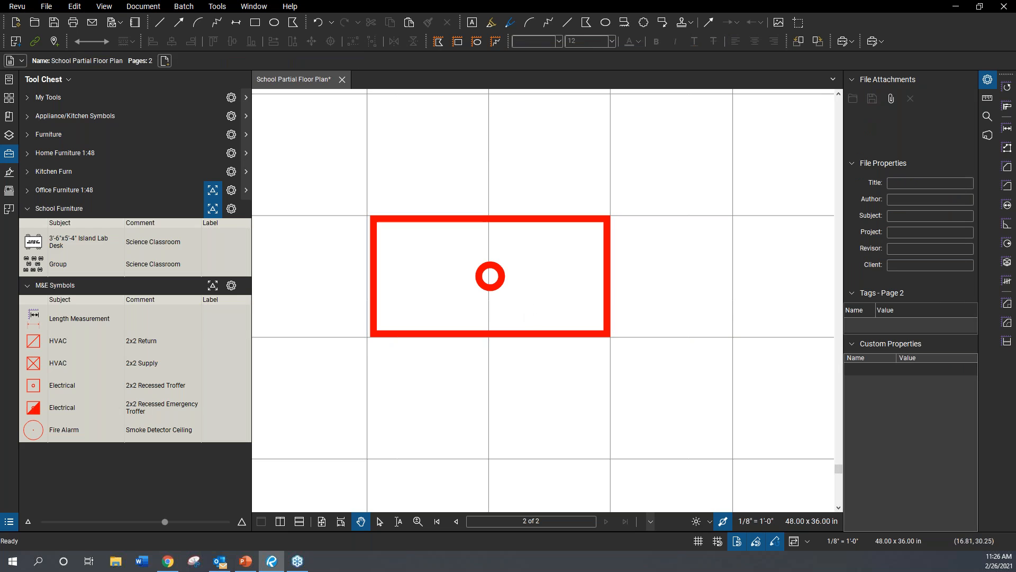
- Add the grouped 2x4 Recessed Troffer symbol to the M&E Symbols tool set
left_click(503, 277)
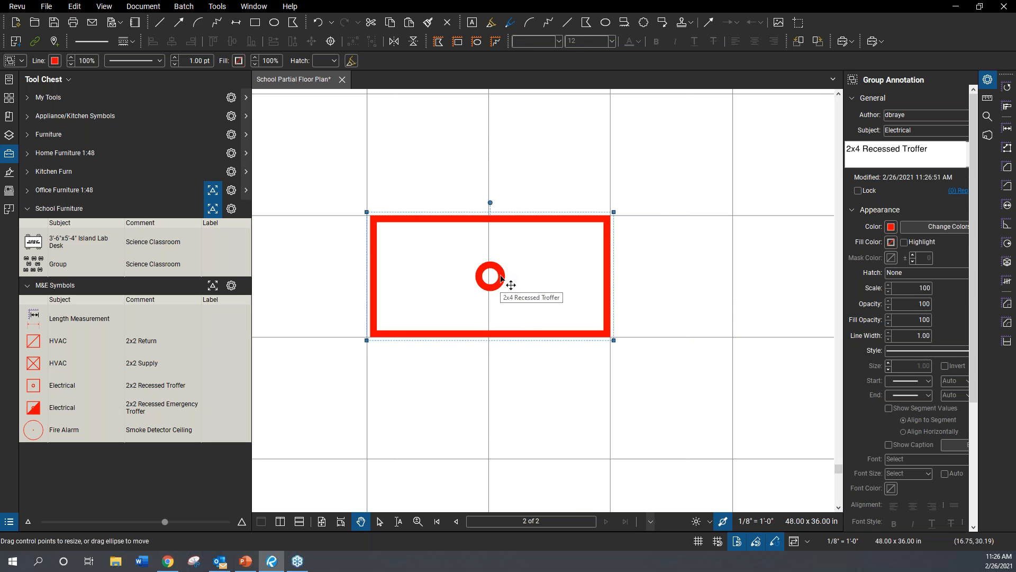
right_click(502, 277)
mouse_move(584, 514)
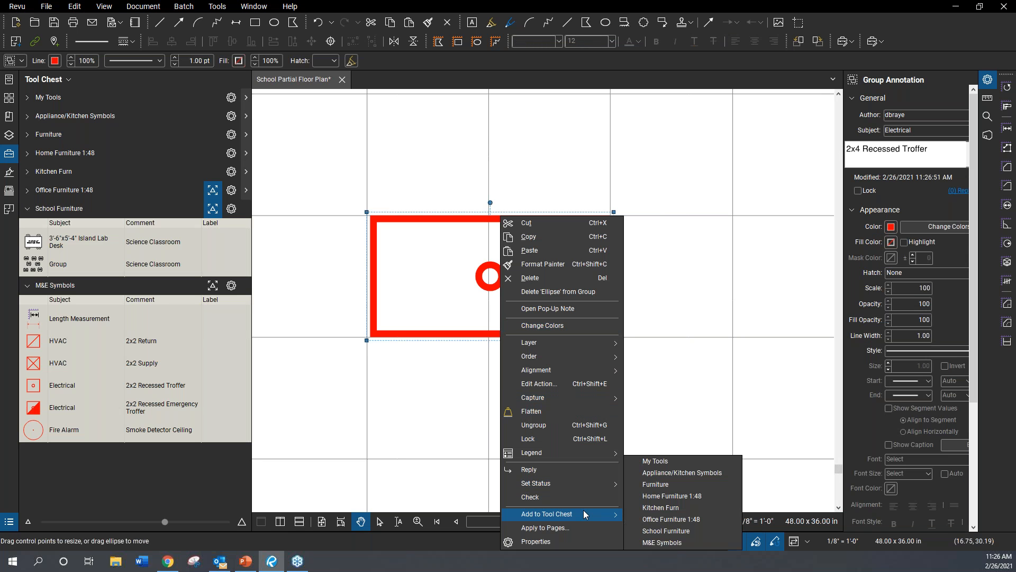
left_click(662, 542)
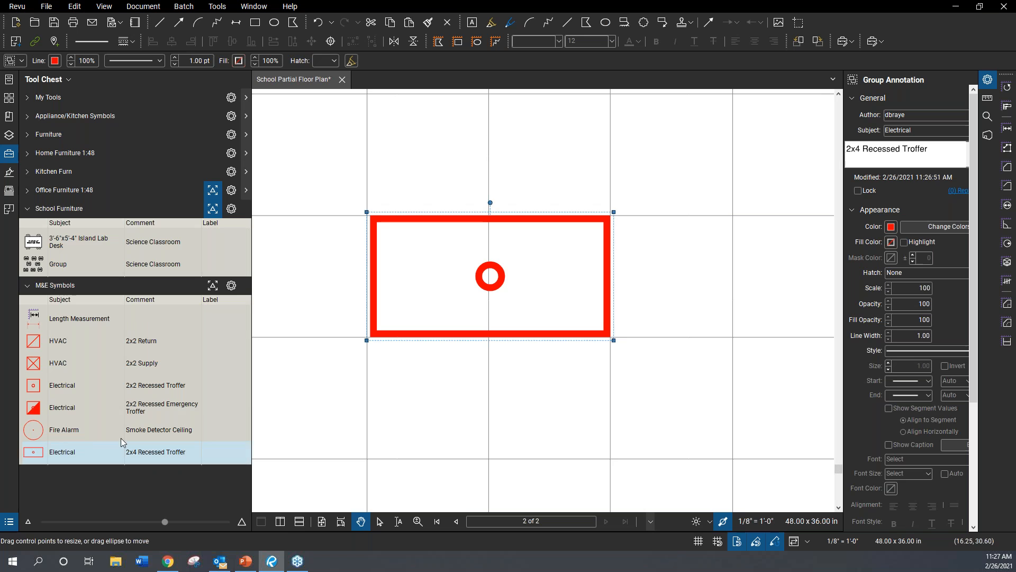
- Delete the original troffer drawing from the ceiling grid
left_click(530, 342)
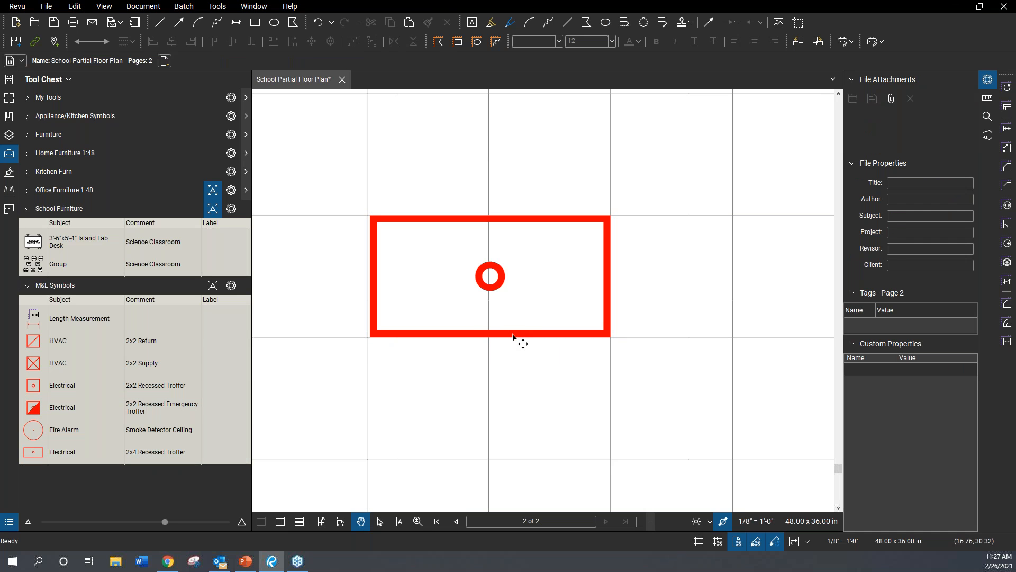
left_click(516, 337)
key("Delete")
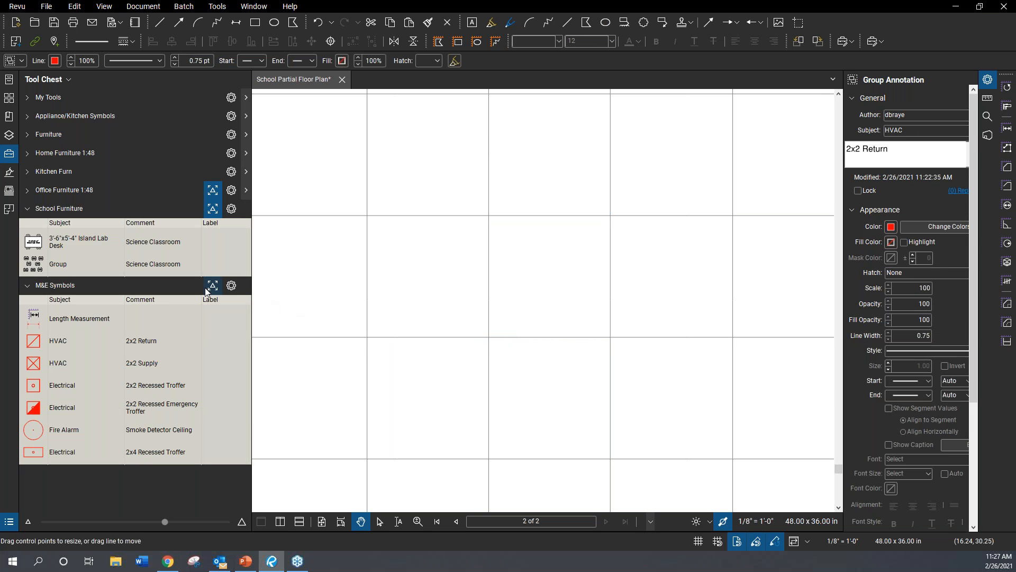
- Turn on dynamic scaling for the M&E Symbols set and place a 2x4 Recessed Troffer near the upper-left of Science Classroom 101's ceiling grid
left_click(212, 286)
scroll(446, 360, "down", 3)
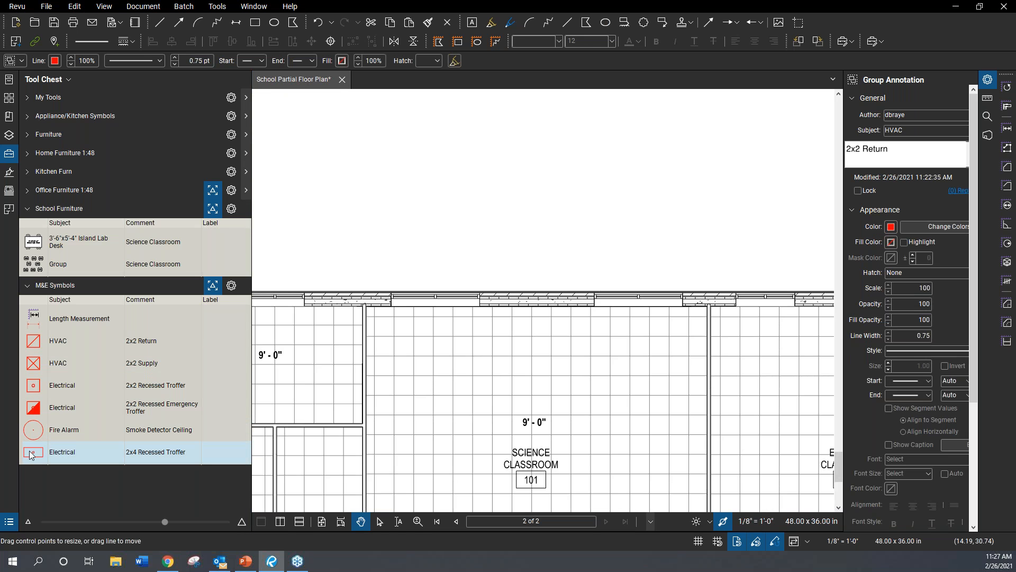
left_click(32, 453)
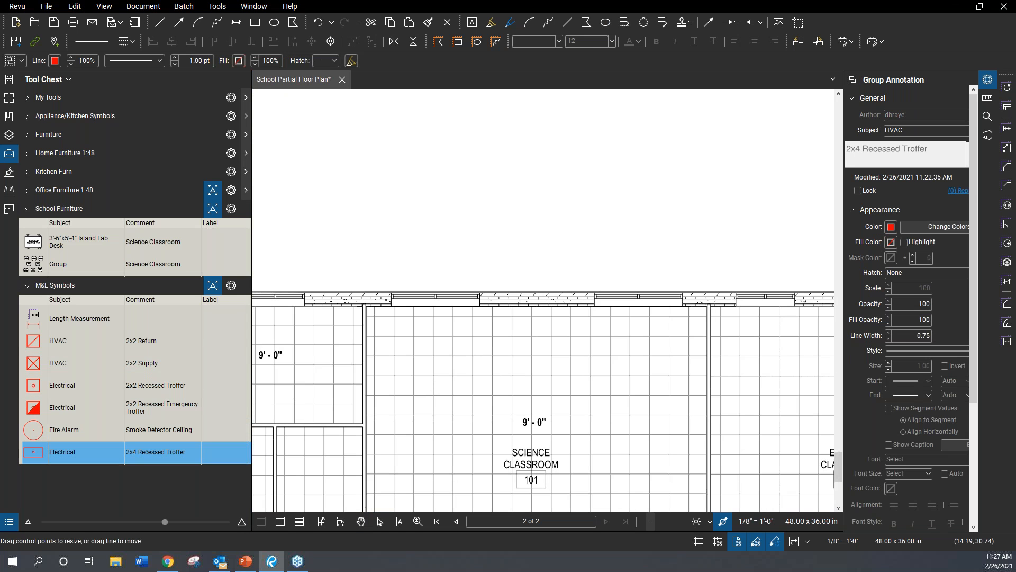
left_click(413, 357)
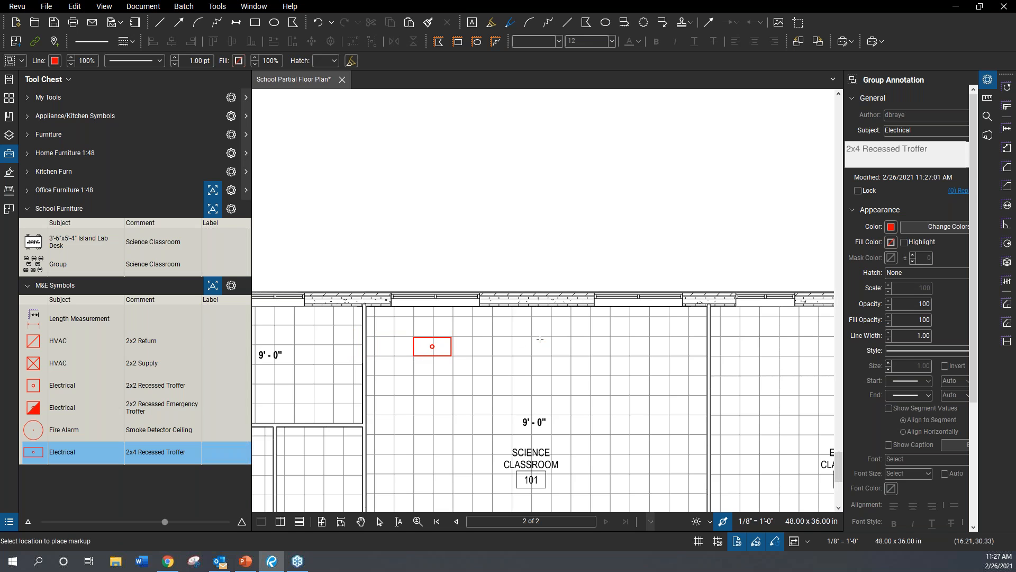
- Place a 2x4 Recessed Troffer on the grid between the Science Classroom label and the English Classroom wall in another ceiling plan
scroll(518, 343, "down", 4)
scroll(304, 374, "up", 6)
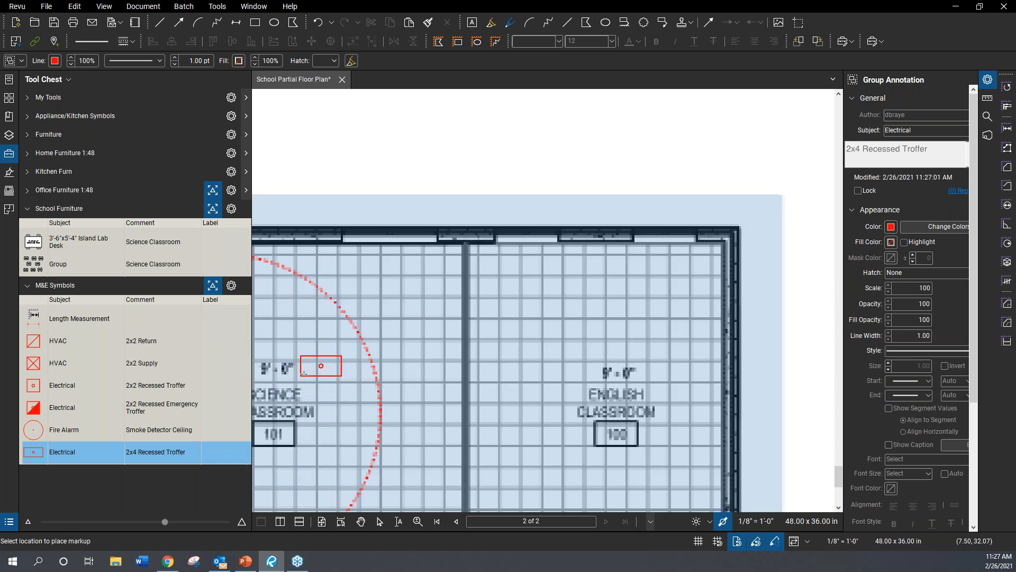
scroll(303, 373, "up", 3)
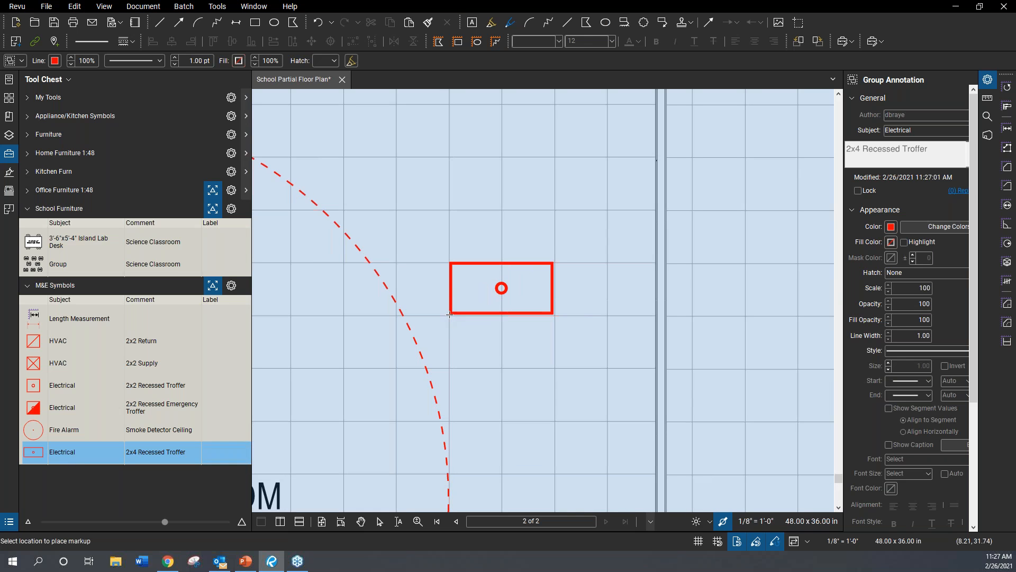
left_click(449, 315)
- Place a 2x4 Recessed Troffer on the grid just above the smoke detector in the remaining Science Classroom 101 ceiling plan
scroll(395, 305, "down", 1)
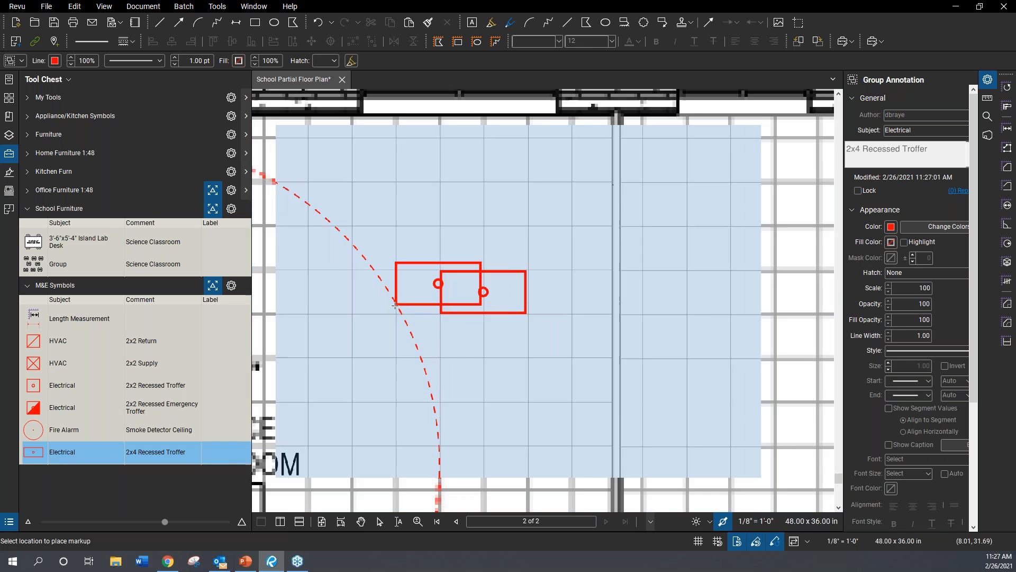
scroll(395, 305, "down", 4)
scroll(713, 345, "up", 6)
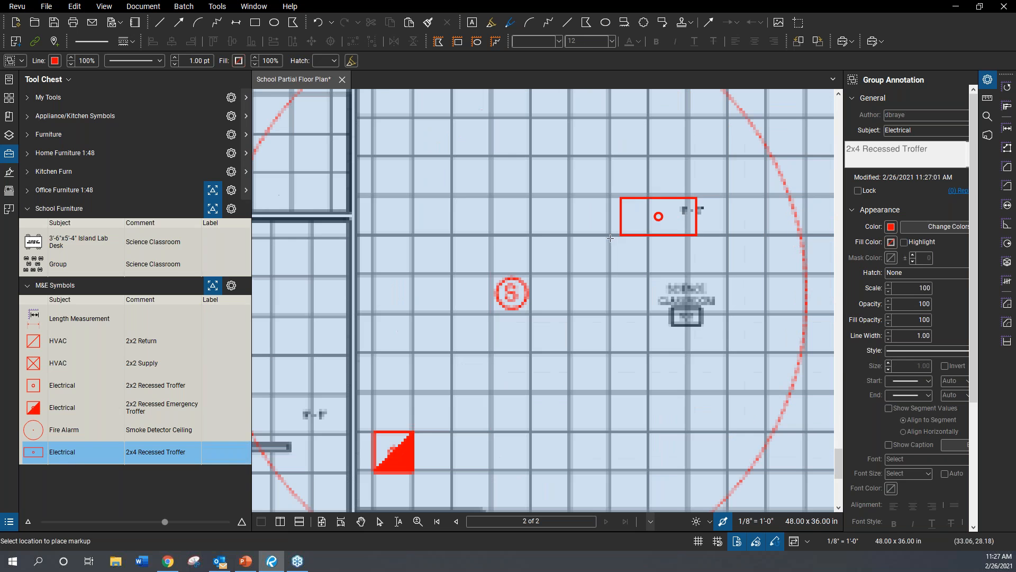
left_click(492, 235)
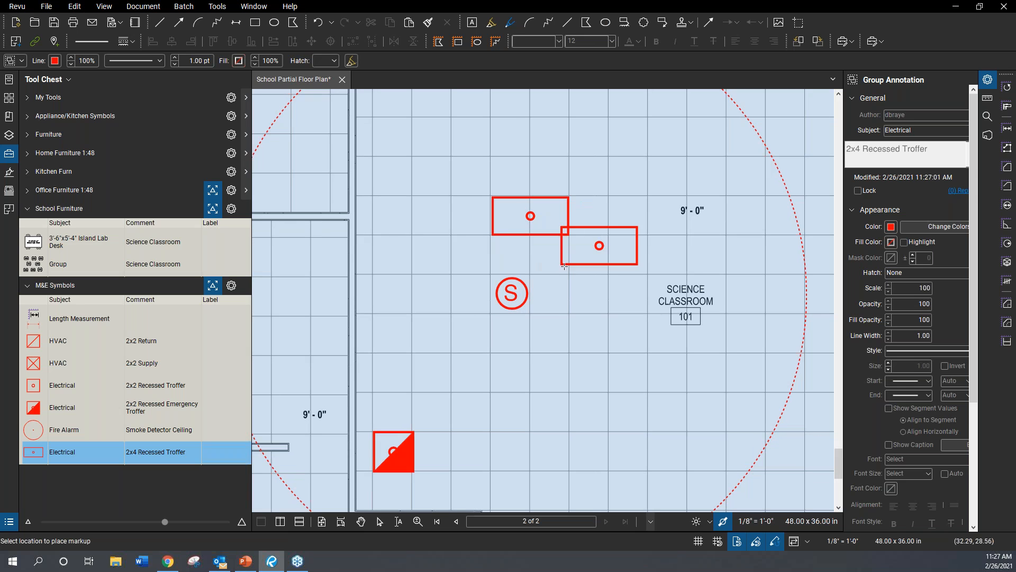
key("Escape")
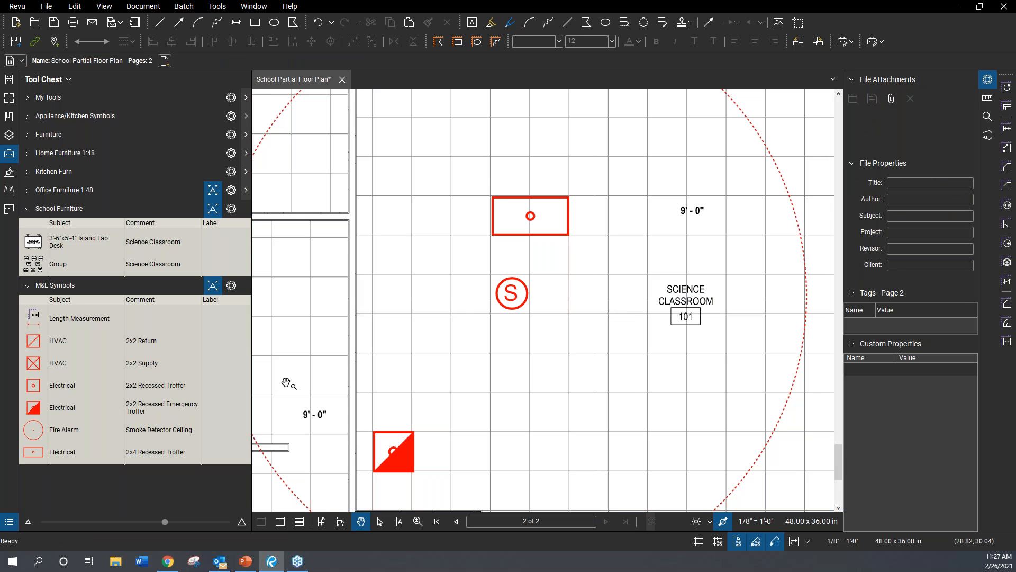
- Move the ceiling smoke detector with its coverage circle toward the English Classroom side of Science Classroom 101
scroll(286, 383, "down", 5)
left_click_drag(363, 356, 480, 364)
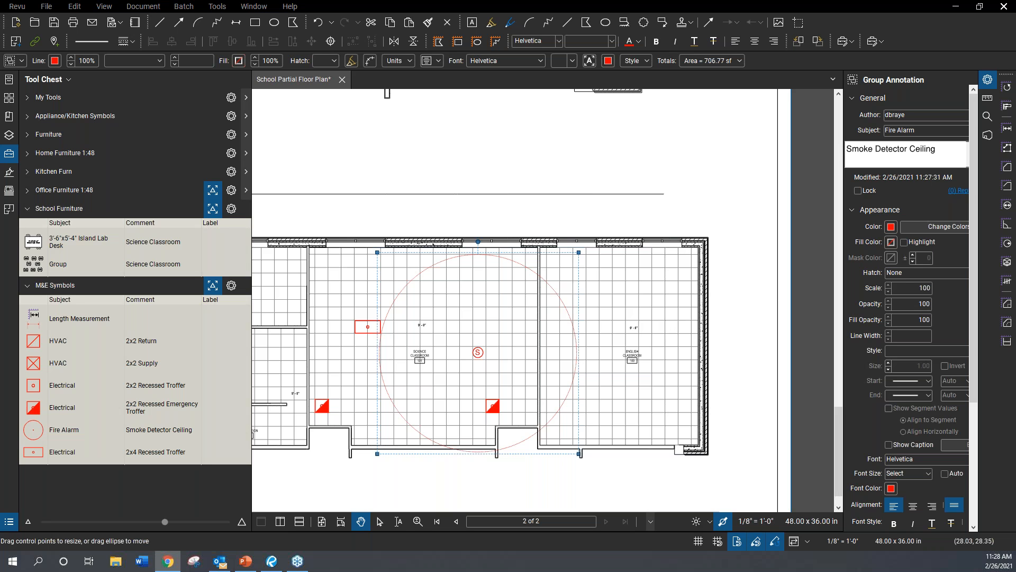
- Switch to the BB101 Bluebeam Revu Fundamentals handout in Chrome, maximize it and highlight the Topics Covered list
left_click(168, 561)
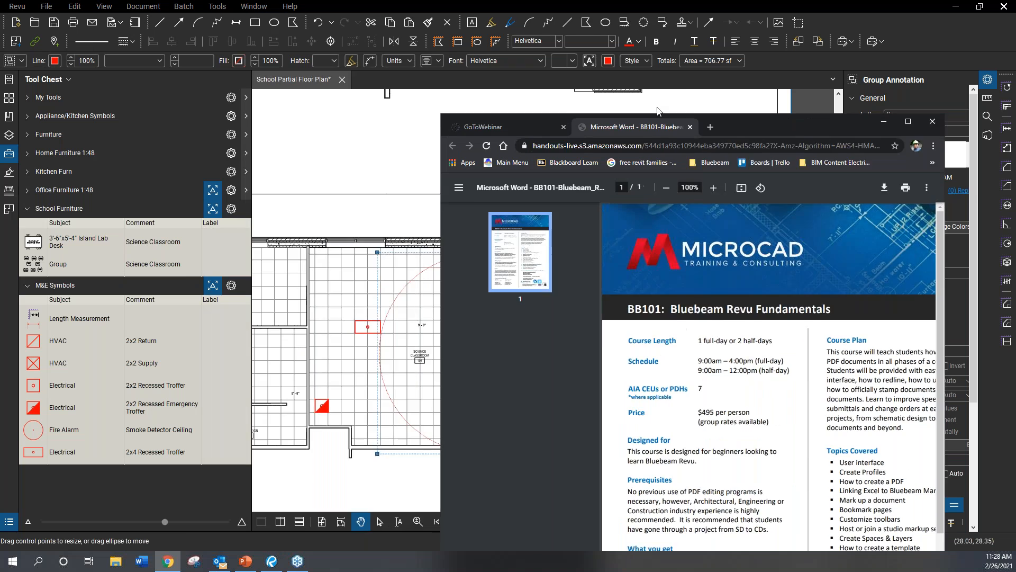
left_click(658, 11)
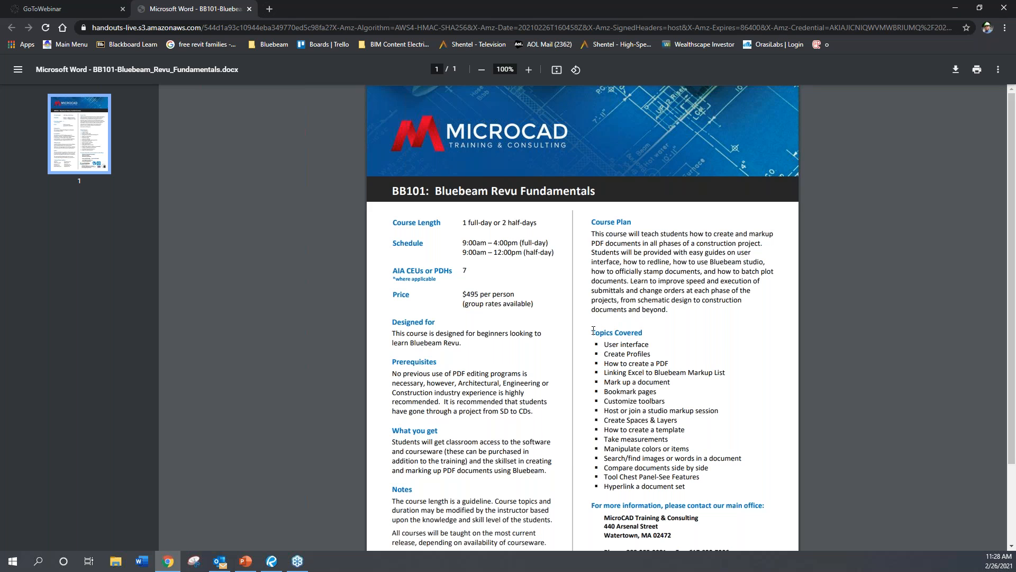
left_click_drag(686, 487, 605, 333)
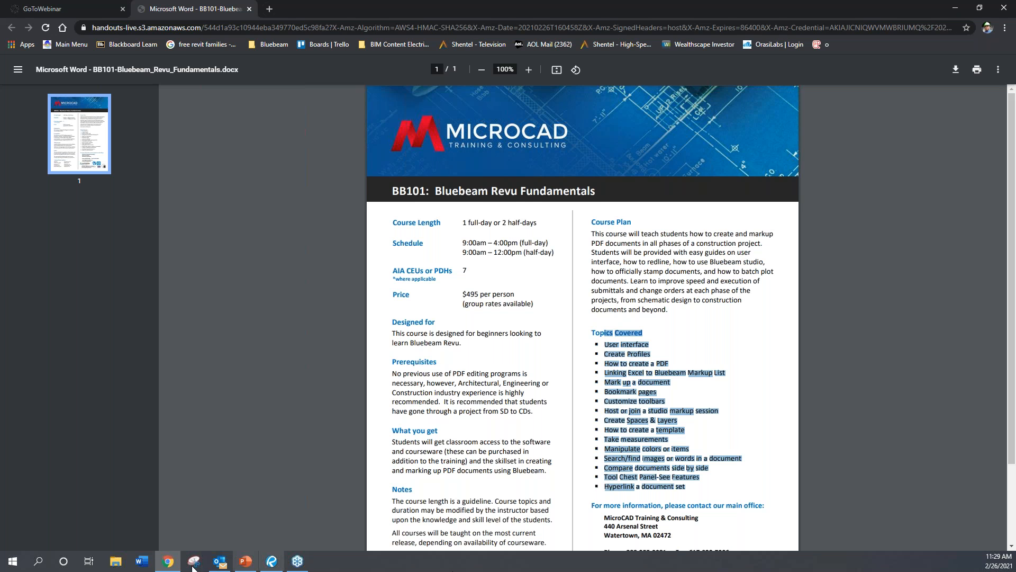
- Switch to the Bluebeam webinar presentation in PowerPoint
left_click(245, 561)
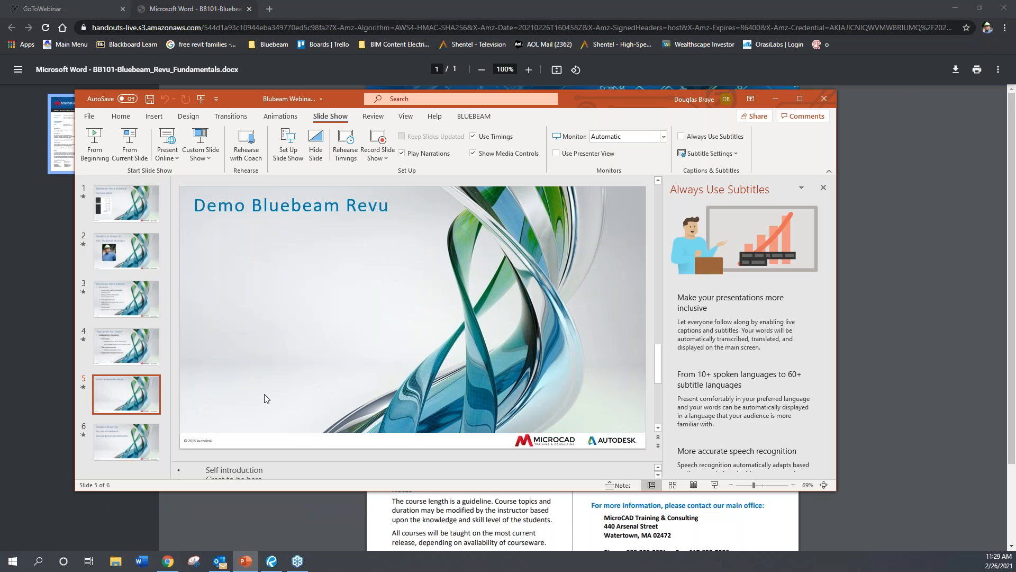